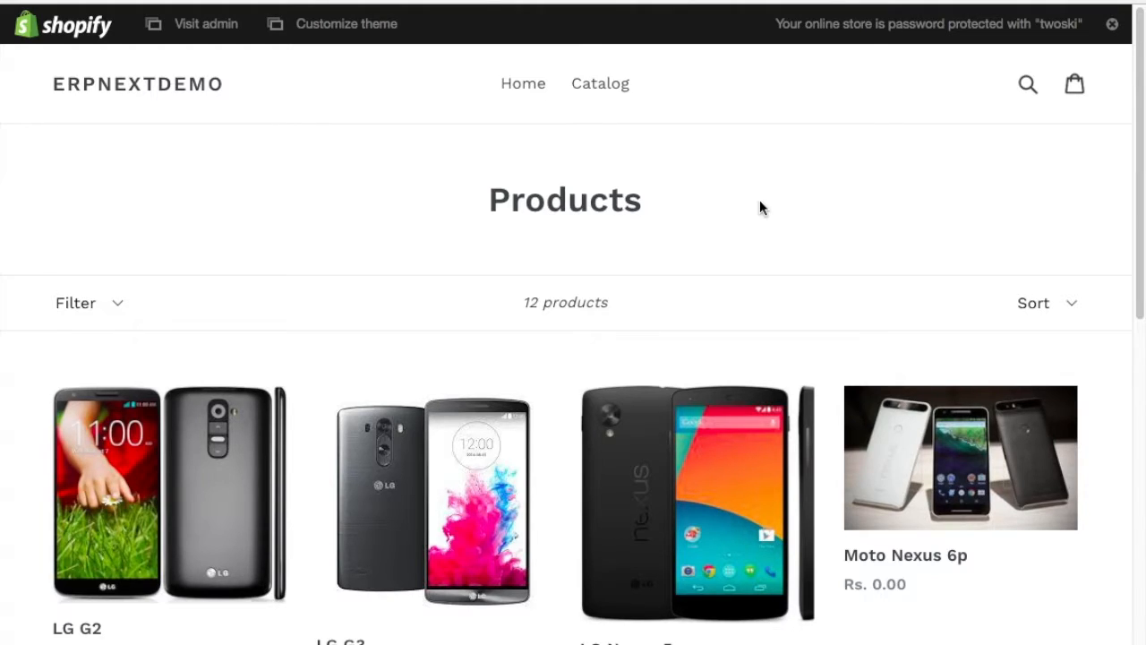
- Look over the LG Nexus 5 product page, then return to the product catalog
scroll(582, 376, "down", 3)
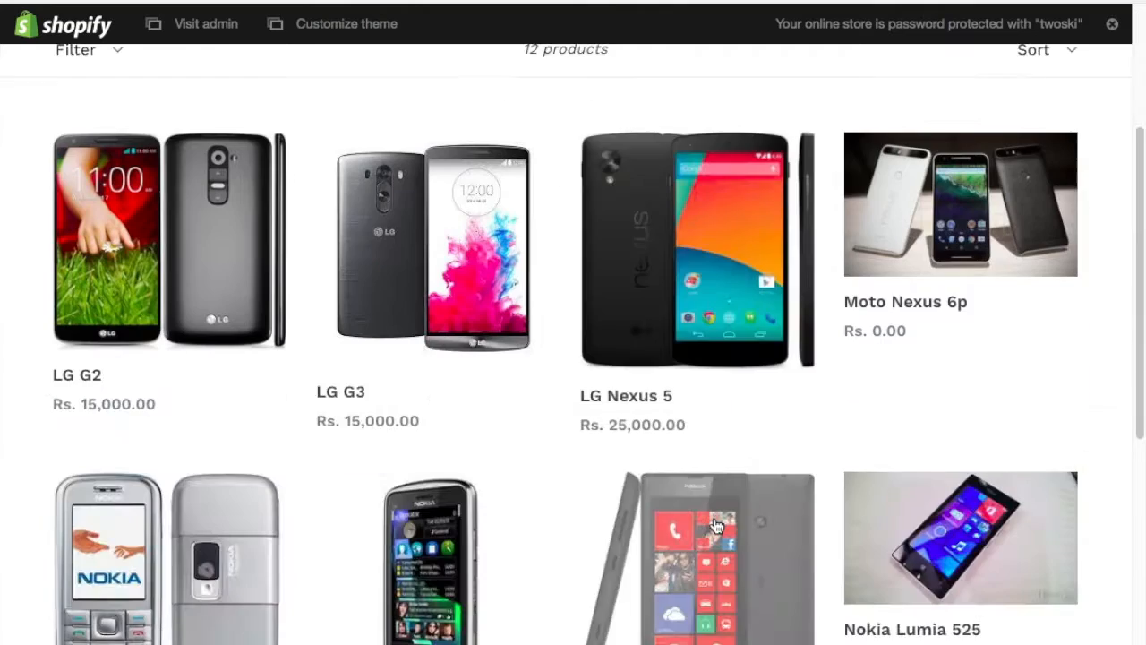
left_click(732, 436)
scroll(878, 417, "down", 3)
scroll(878, 416, "up", 3)
scroll(878, 359, "down", 11)
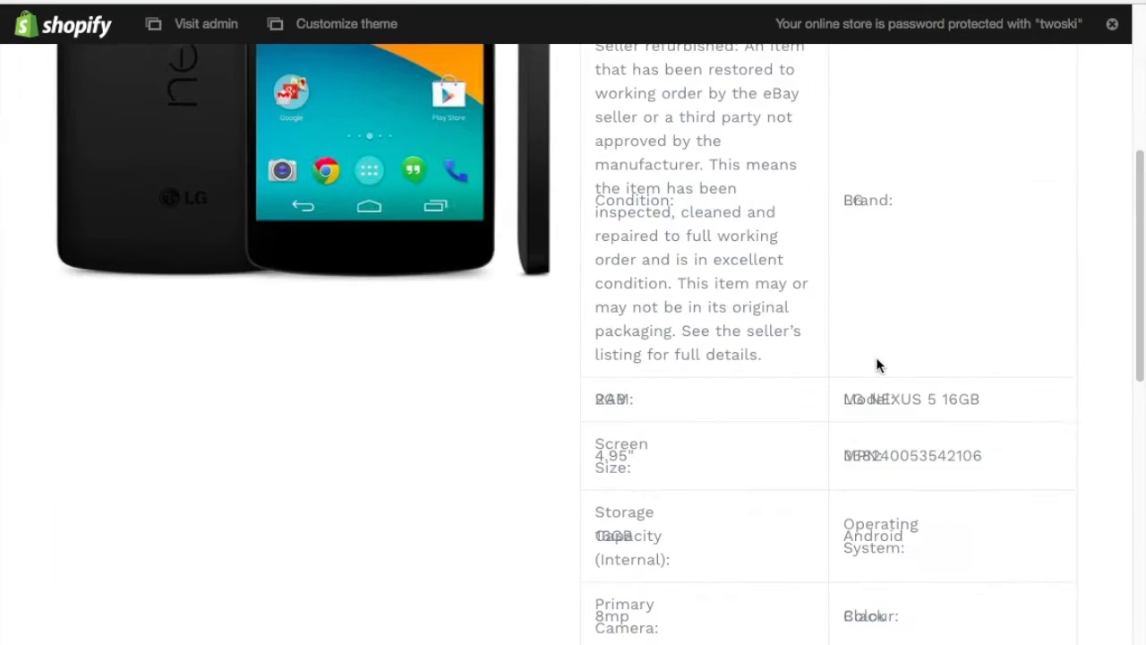
scroll(878, 365, "up", 12)
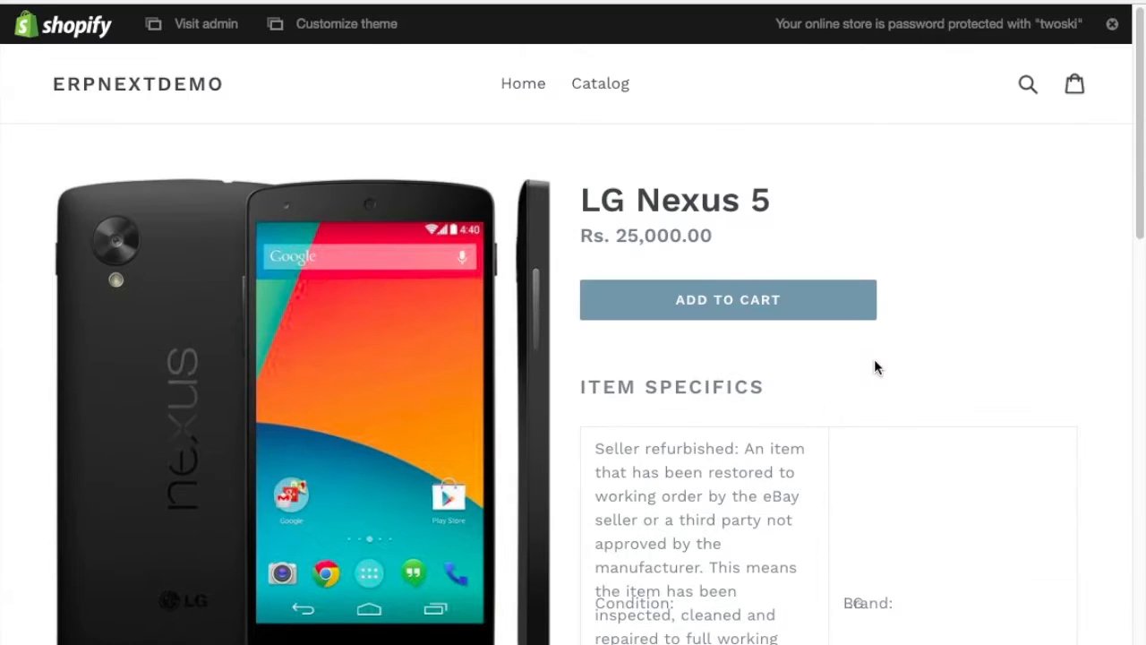
left_click(18, 1)
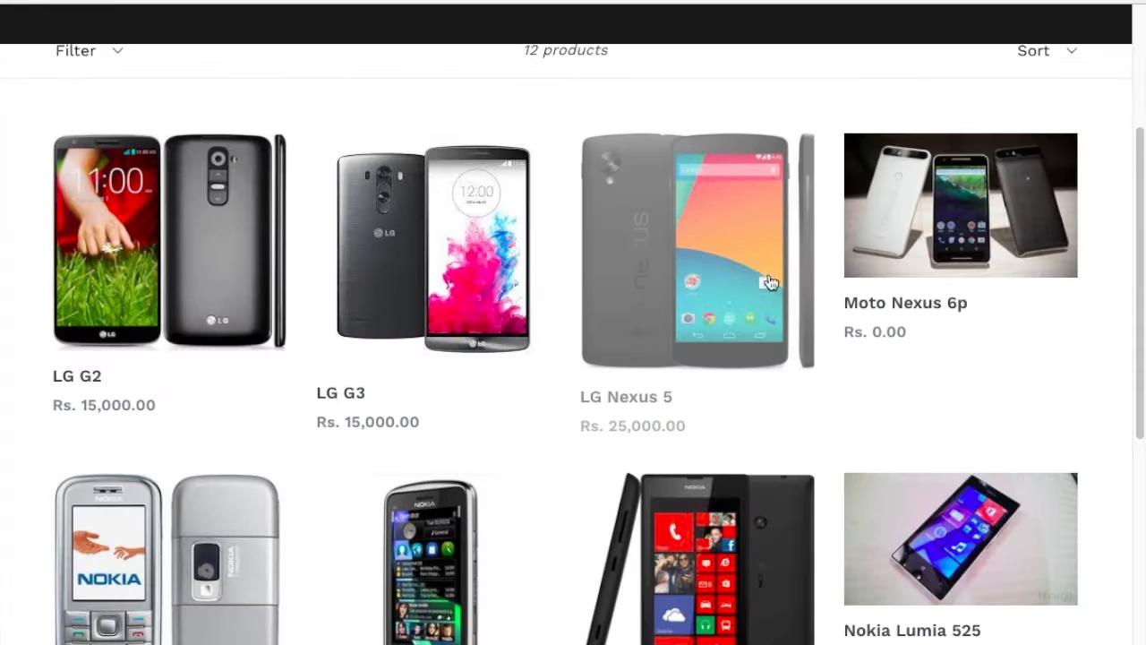
scroll(781, 398, "up", 3)
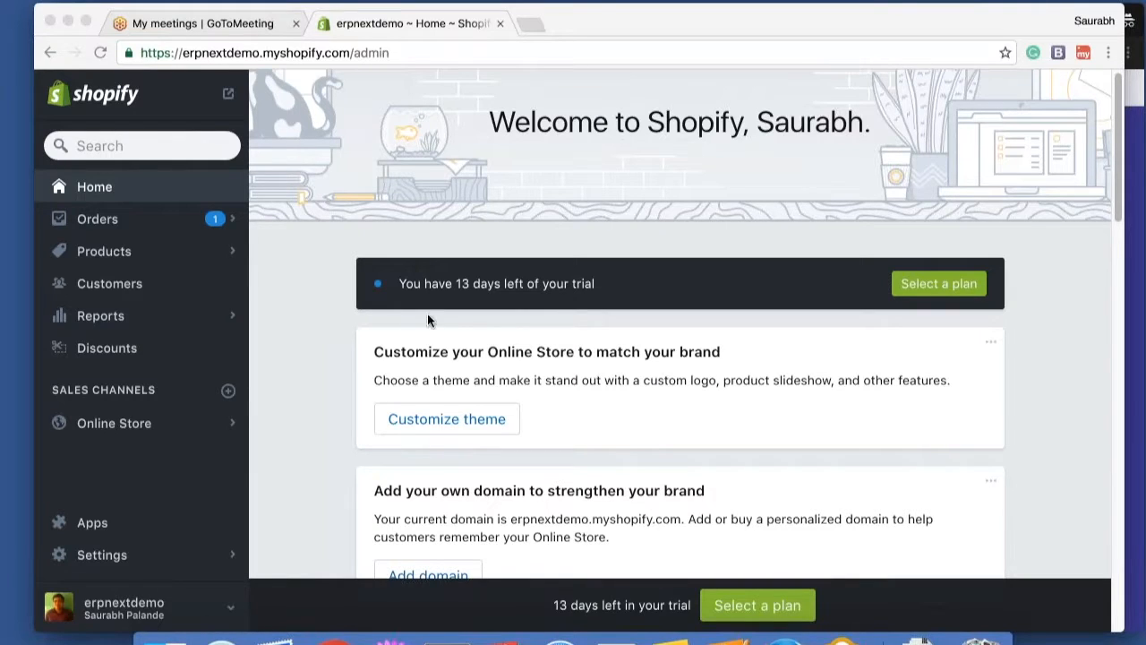
- From Apps, search the Shopify App Store for 'ERPN' and get the ERPNext app
left_click(101, 529)
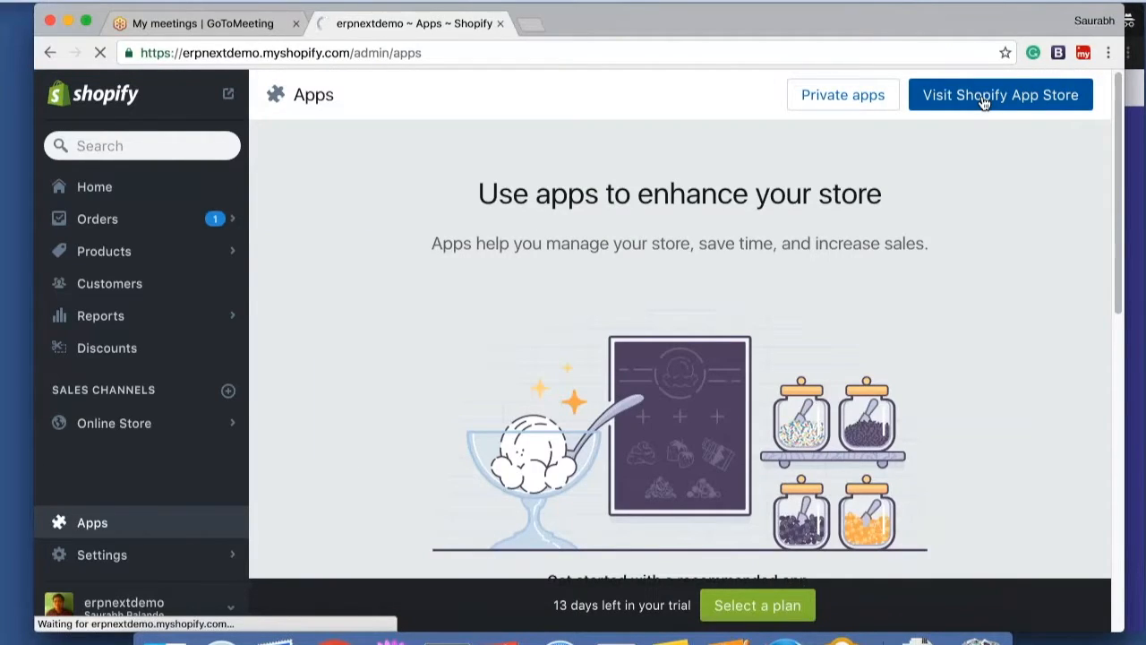
left_click(983, 101)
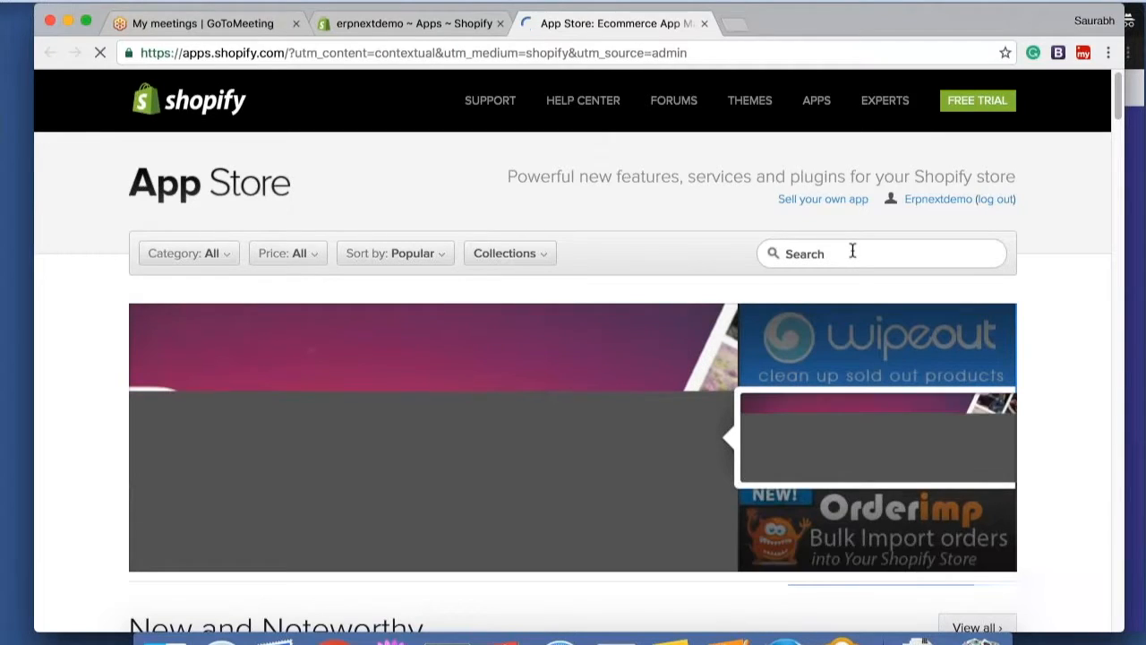
left_click(853, 253)
type("ERPN")
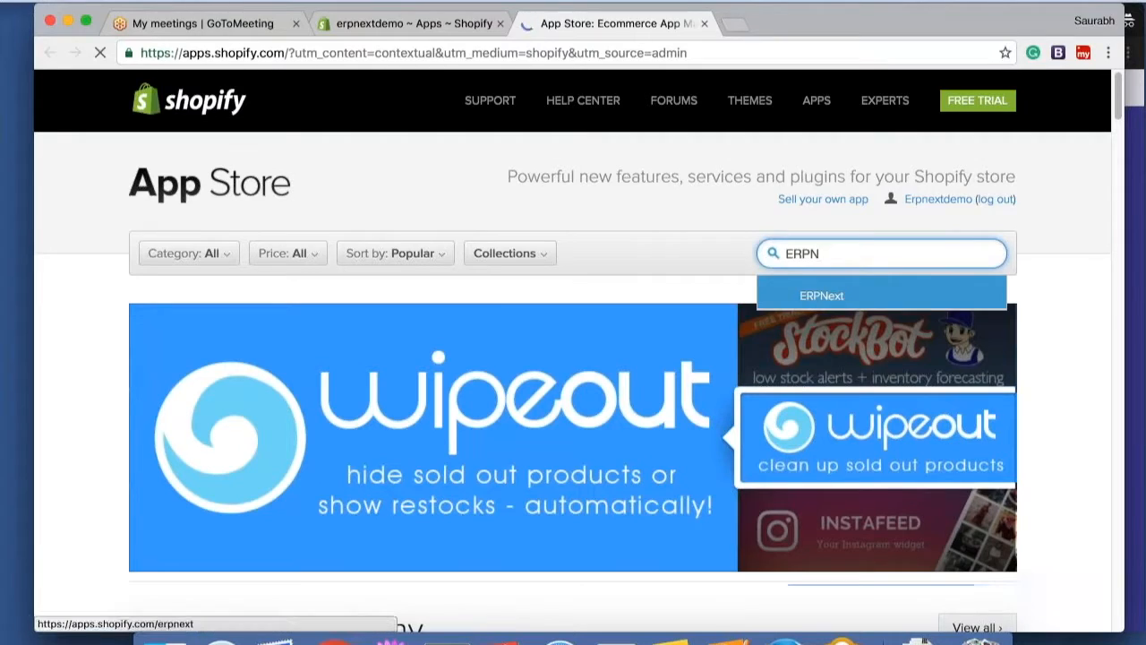
left_click(785, 303)
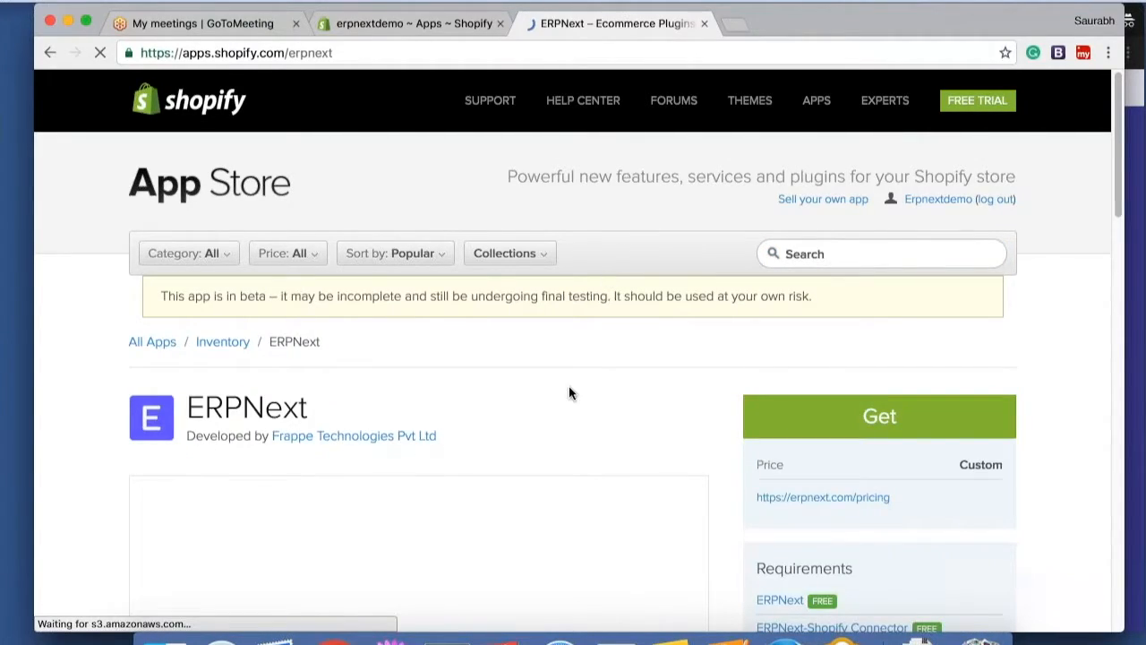
scroll(559, 396, "down", 1)
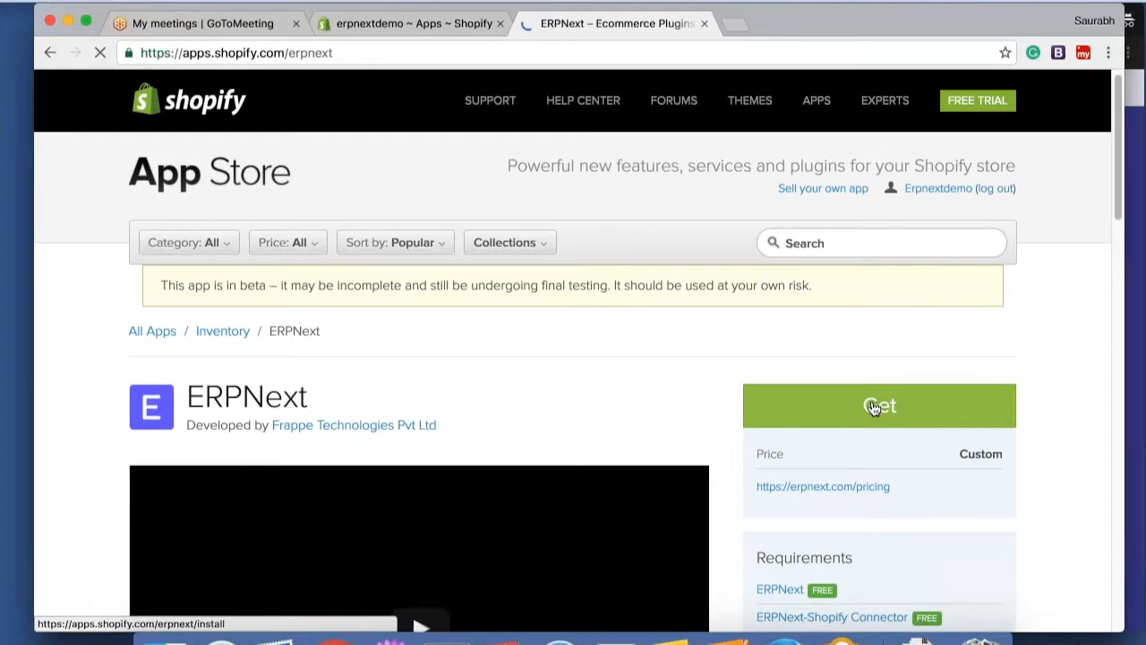
left_click(875, 407)
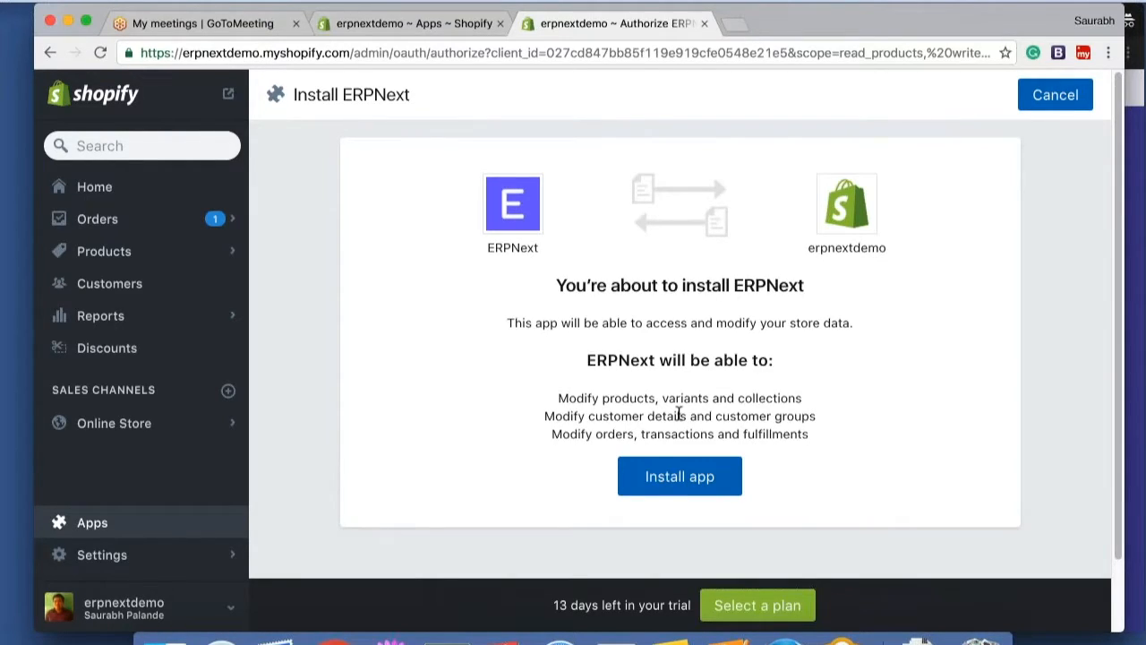
- Approve the ERPNext install and paste erpnextdemo.myshopify.com into the connector's Shop Name
left_click(670, 492)
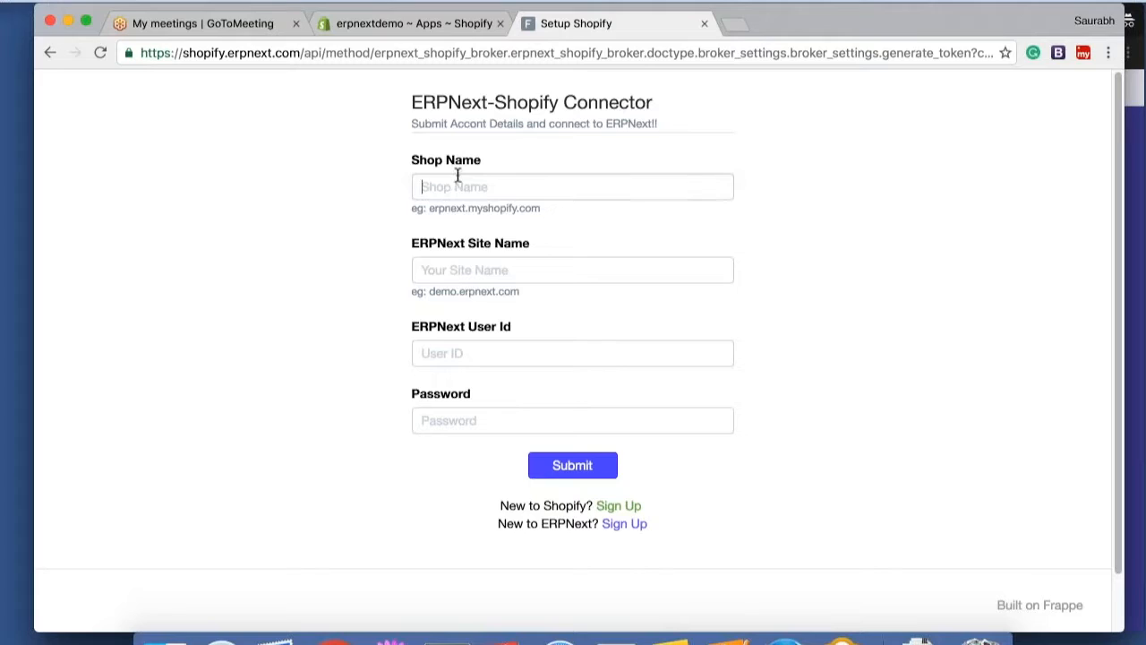
left_click(411, 32)
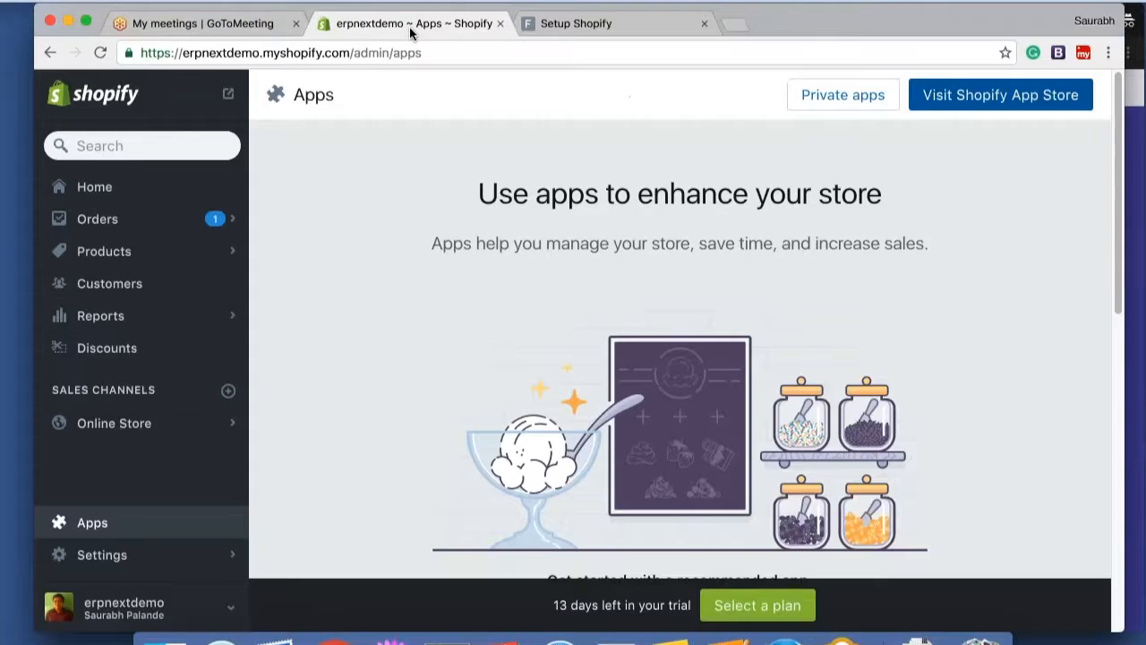
left_click_drag(183, 53, 349, 53)
key("super+c")
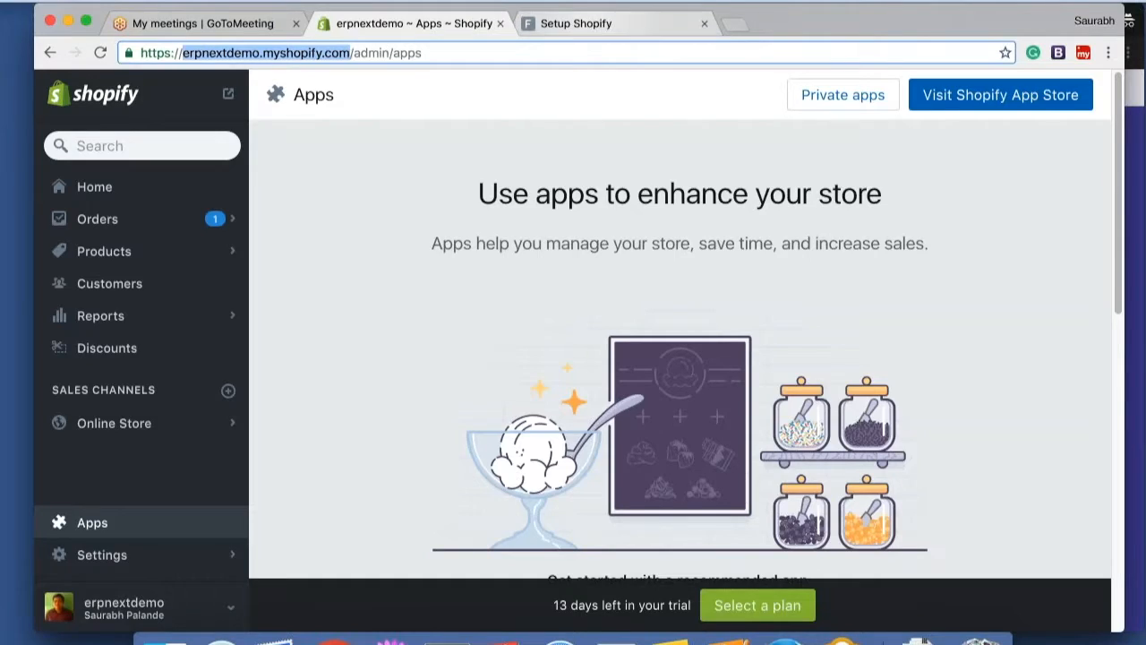
left_click(576, 24)
key("super+v")
- Enter site test-inr.erpnext.com with the ERPNext user's login, submit, and return to Apps
left_click(498, 269)
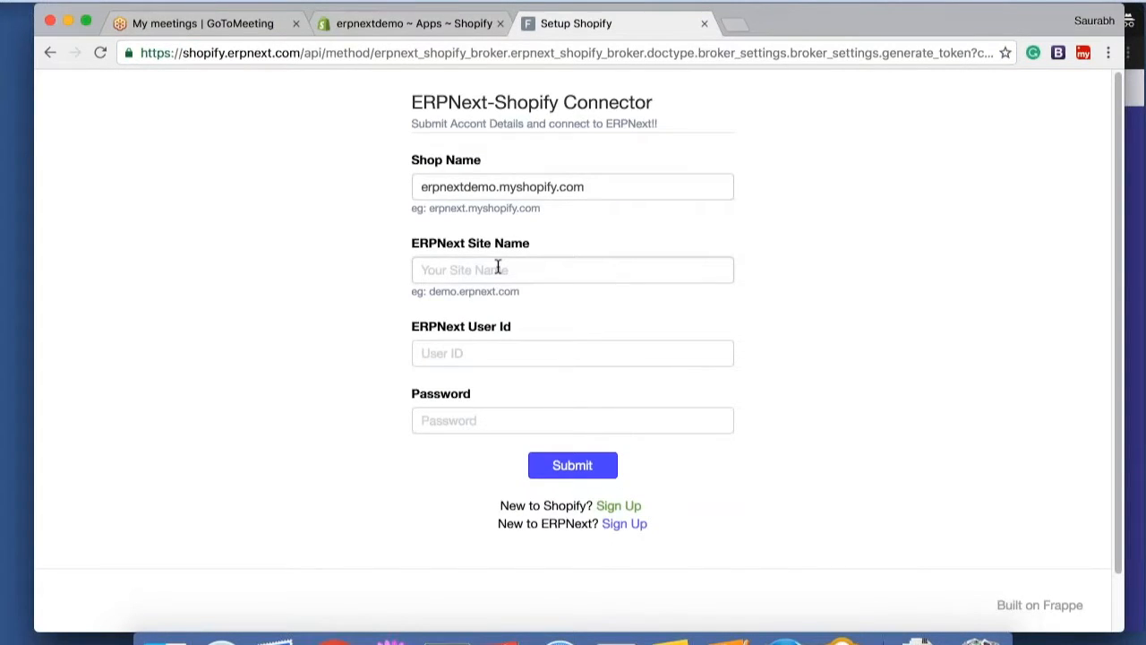
type("test-inr.erpnext.com")
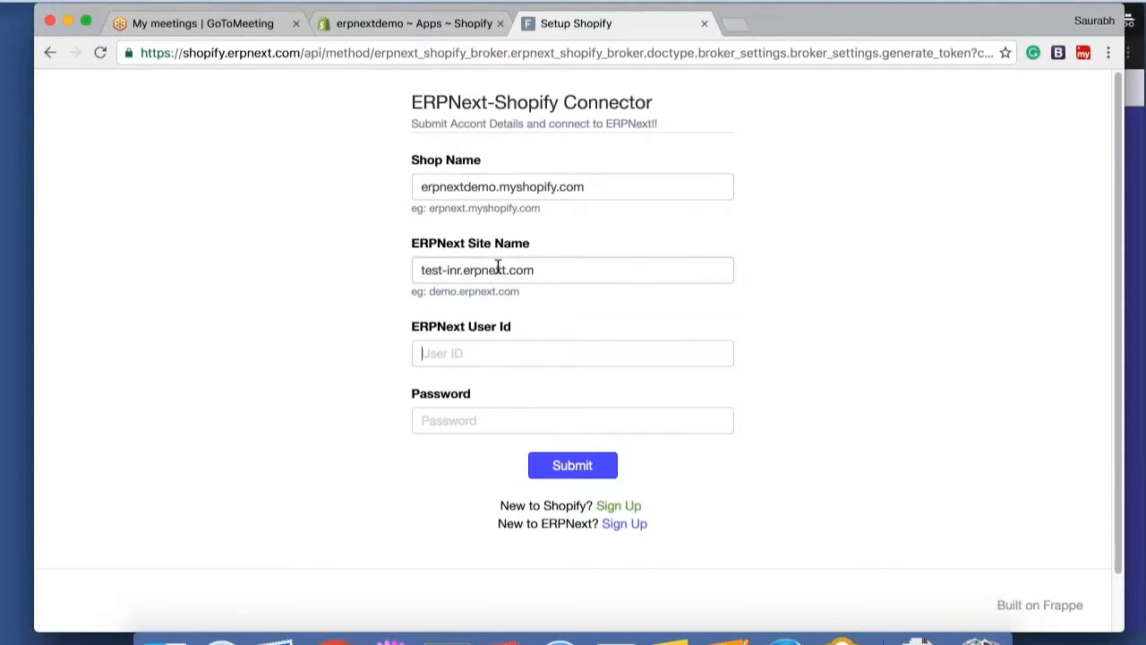
key("Tab")
type("saurabh")
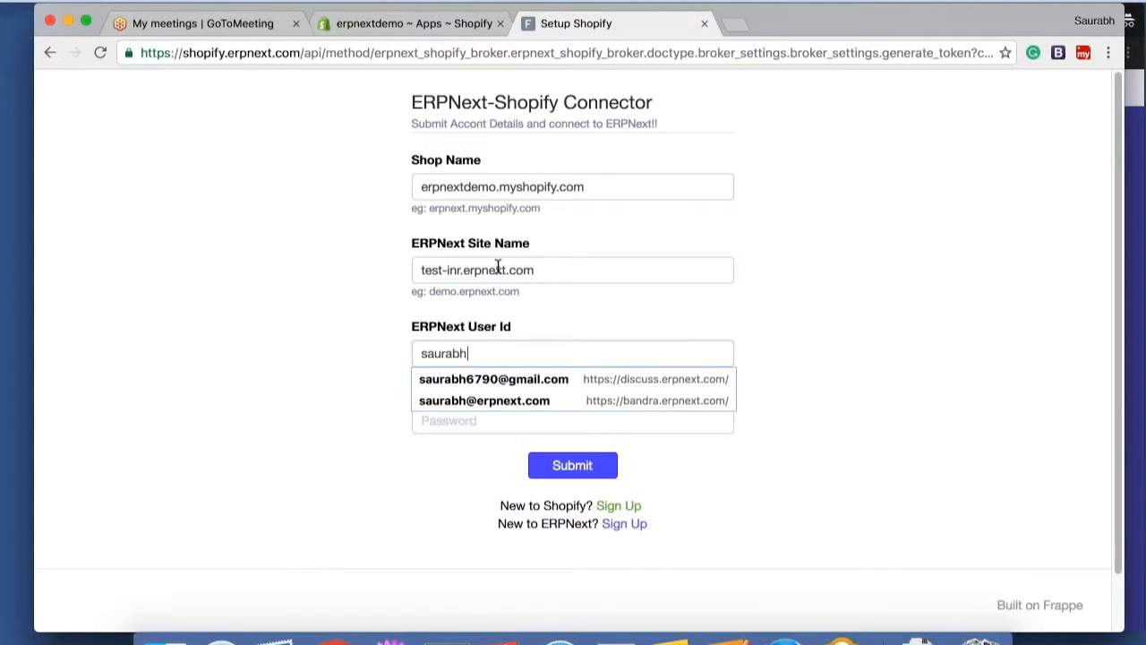
key("Down")
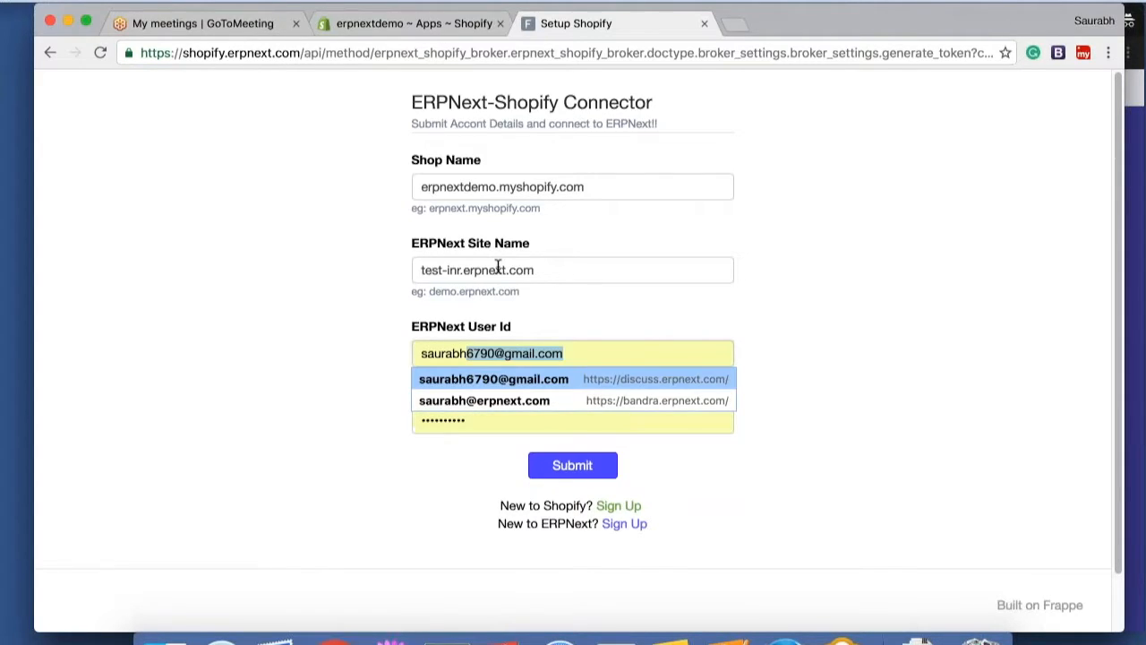
key("Down")
key("Return")
key("Tab")
type("****")
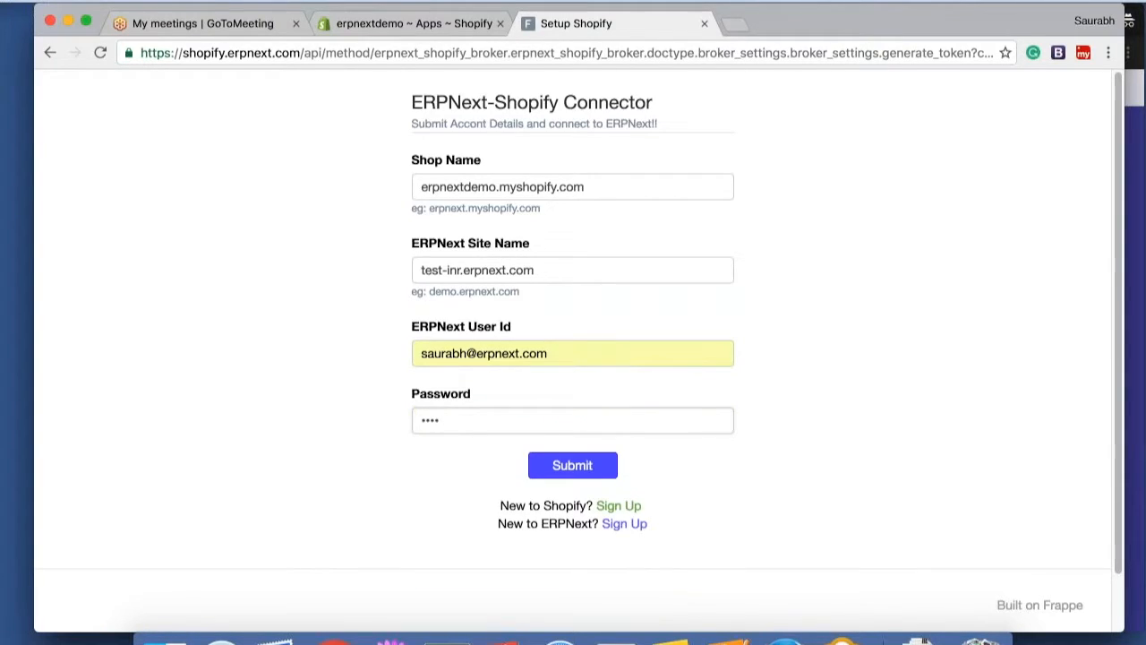
key("Tab")
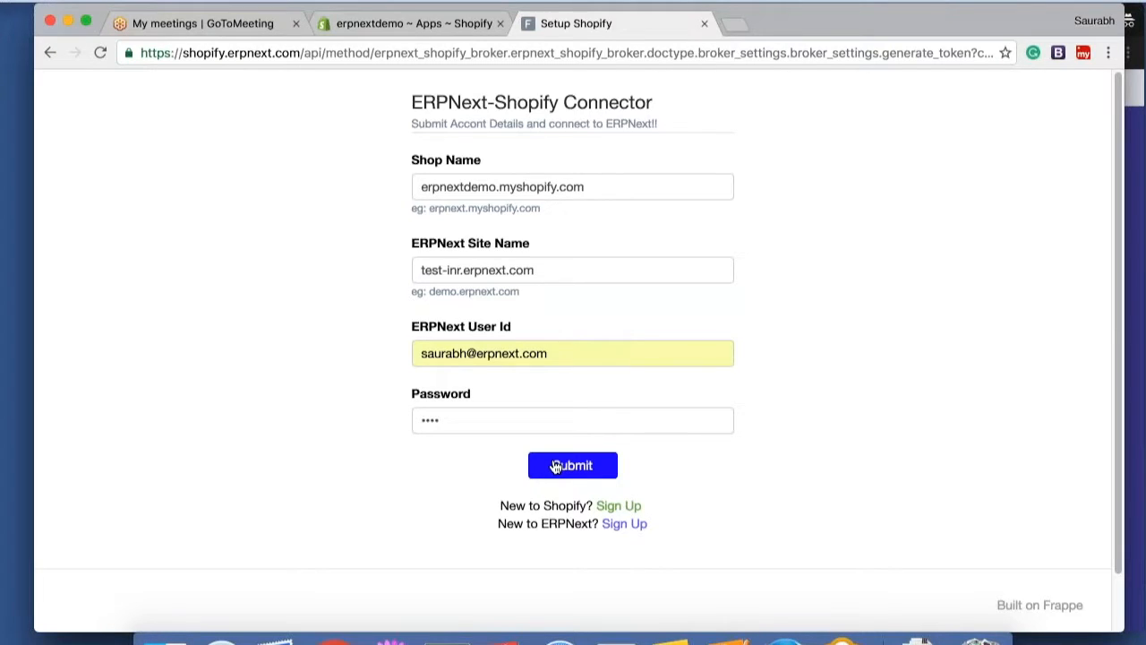
scroll(555, 467, "down", 1)
left_click(348, 24)
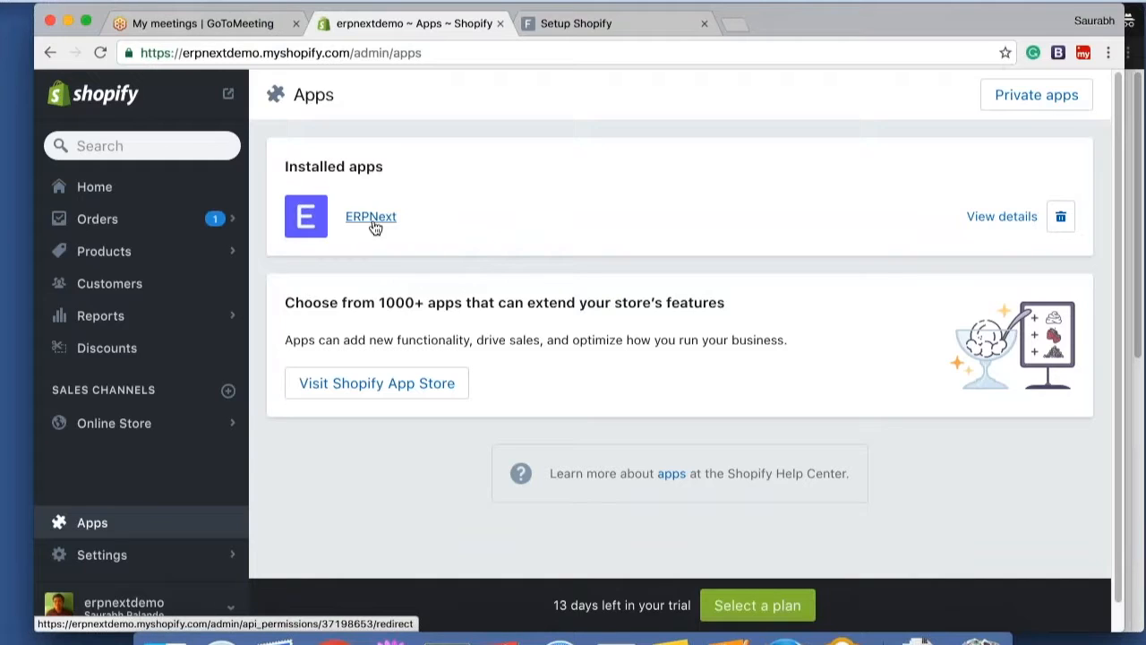
- Open the installed ERPNext app and sign in to the test-inr site with the saved login
left_click(372, 219)
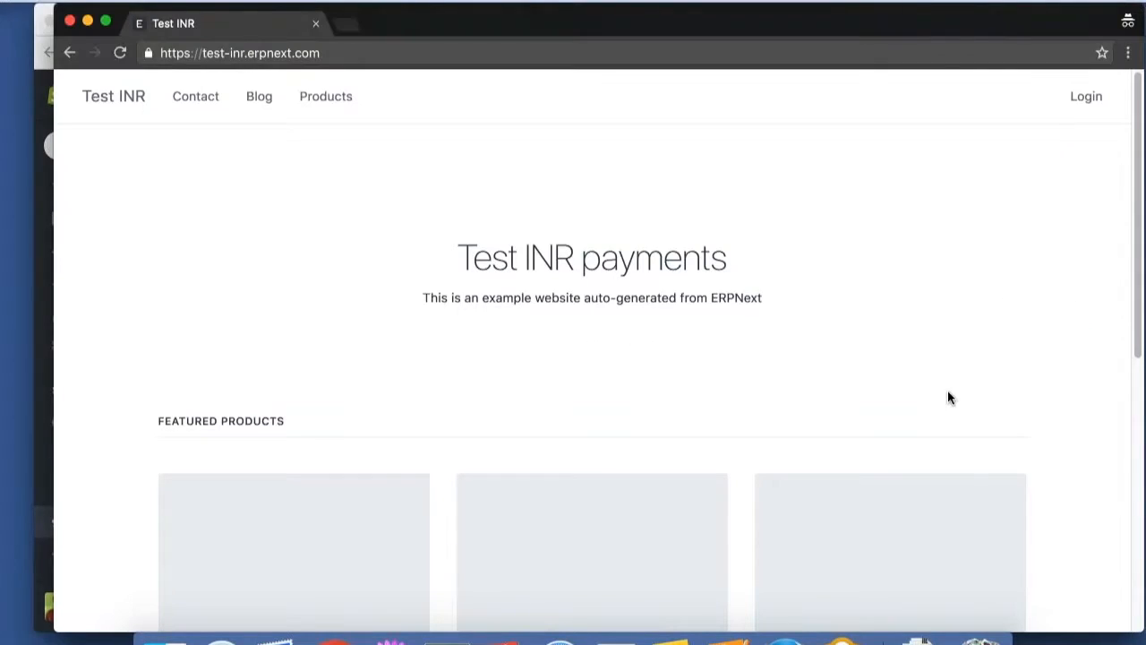
left_click(1084, 98)
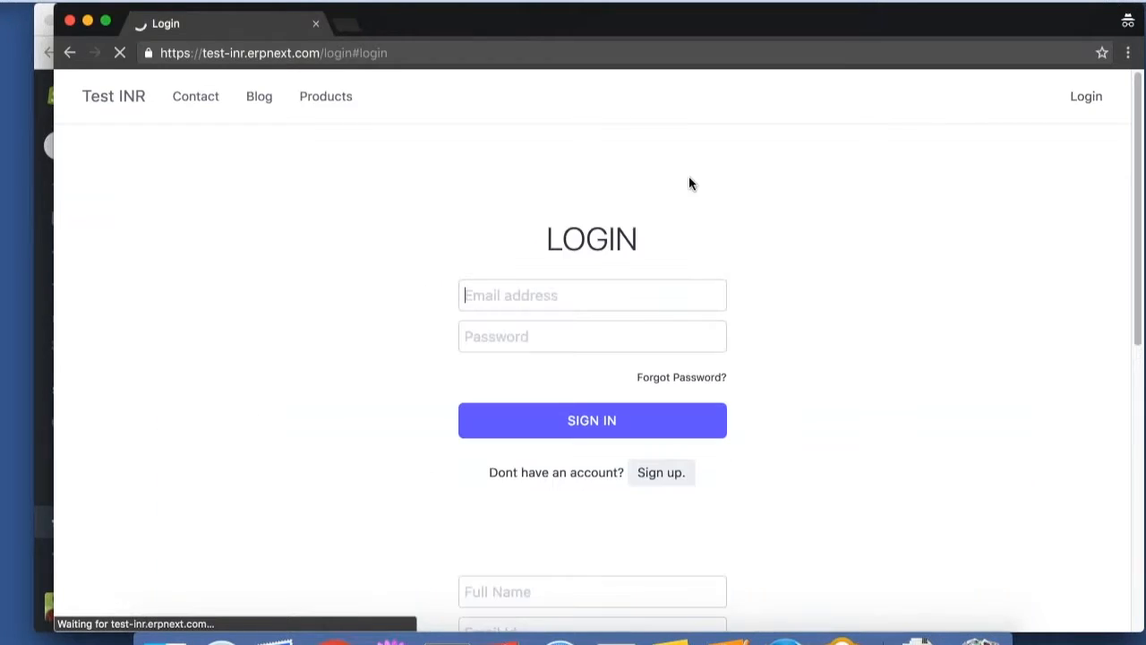
left_click(585, 299)
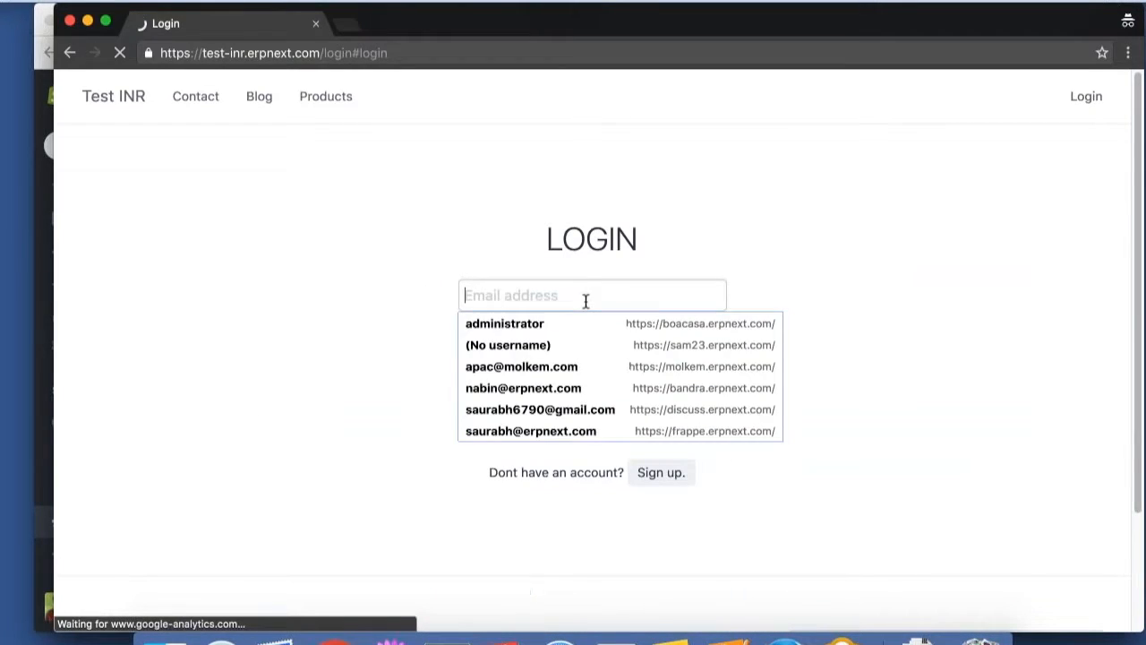
left_click(544, 426)
double_click(541, 337)
type("••••")
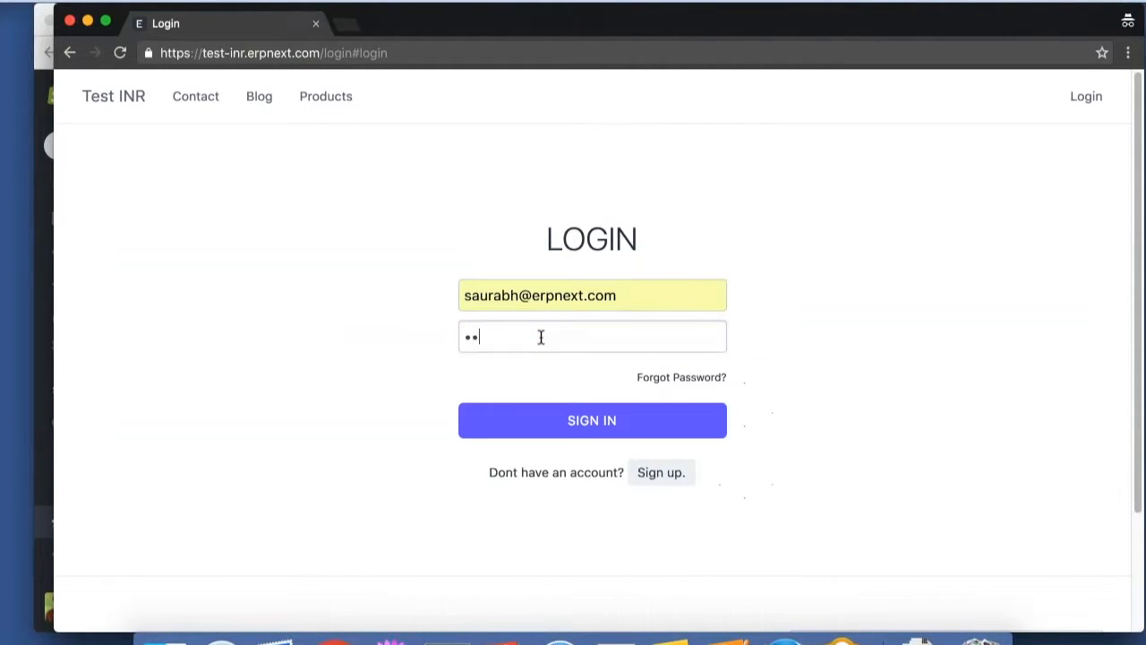
key("Return")
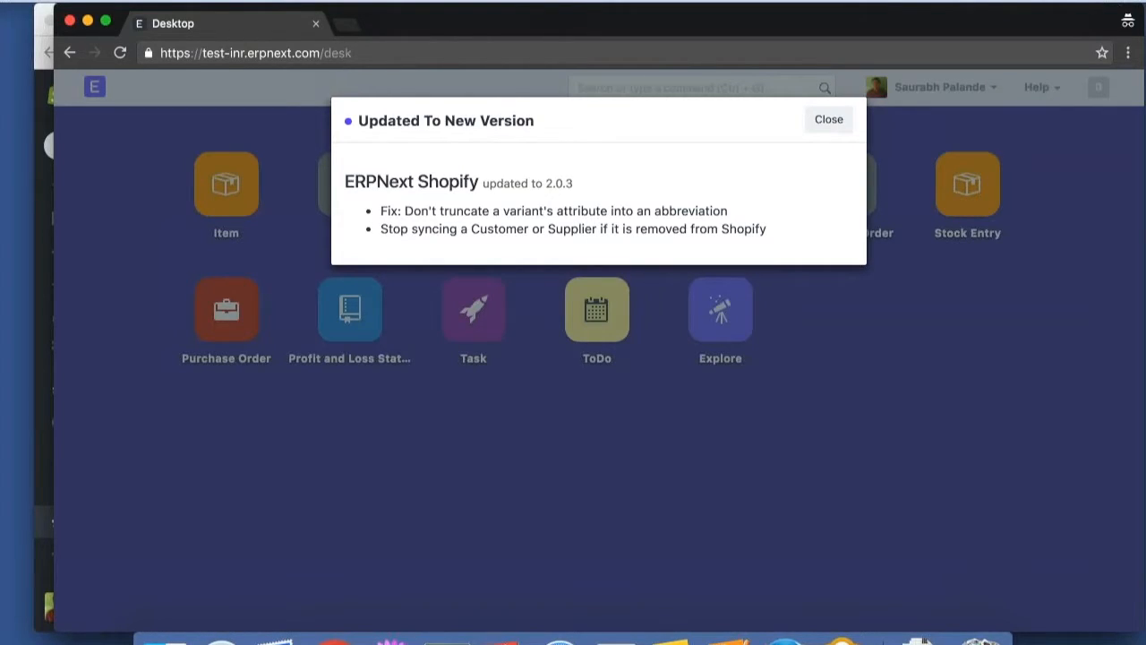
- Dismiss the update notice and open Shopify Settings through the search bar
left_click(825, 120)
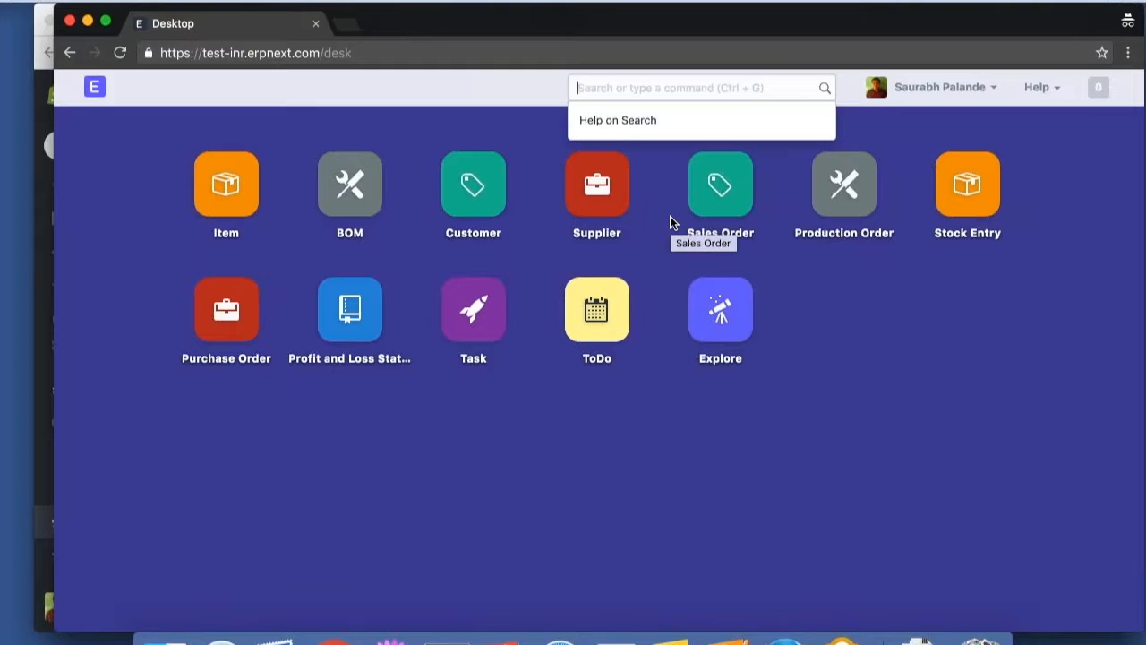
type("Shopify")
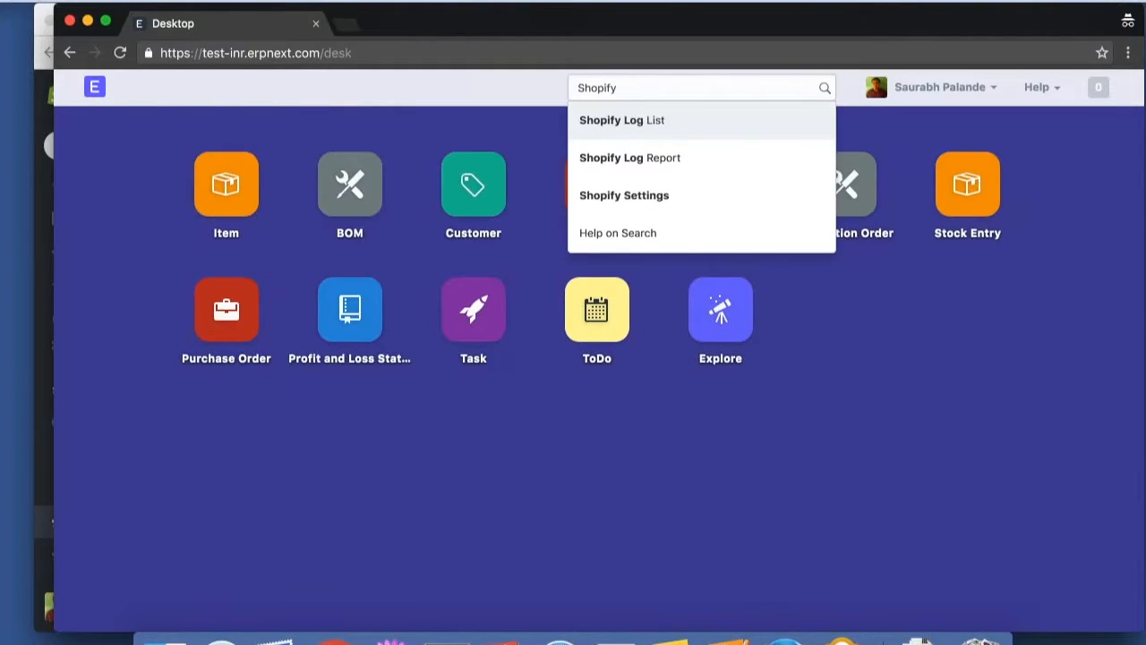
key("Down")
key("Down")
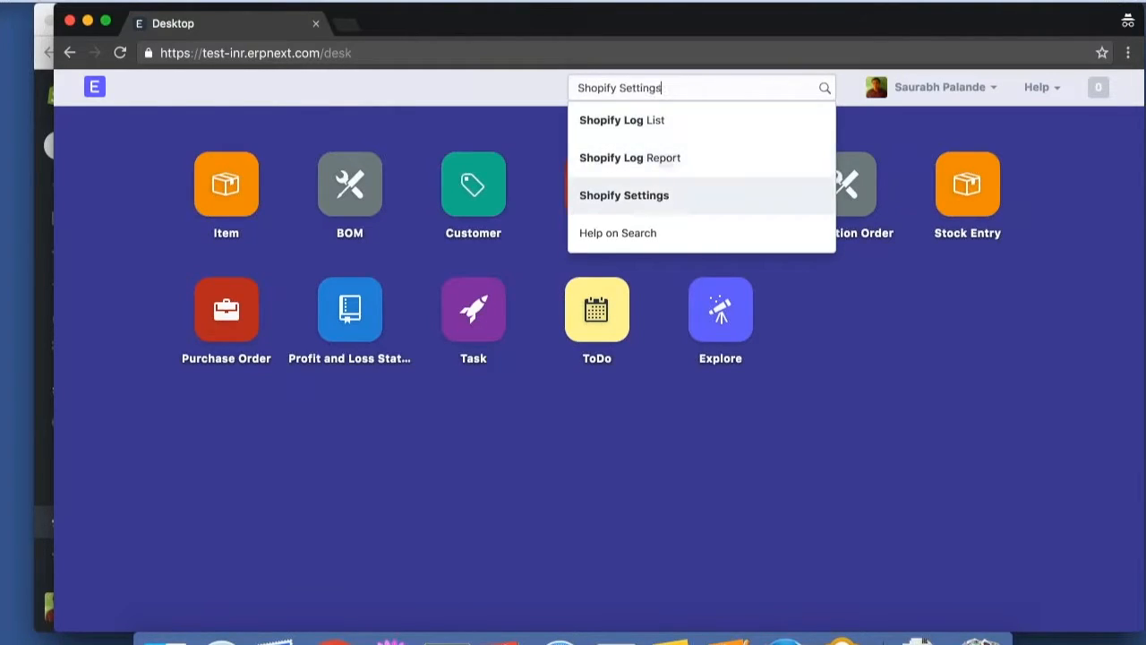
key("Return")
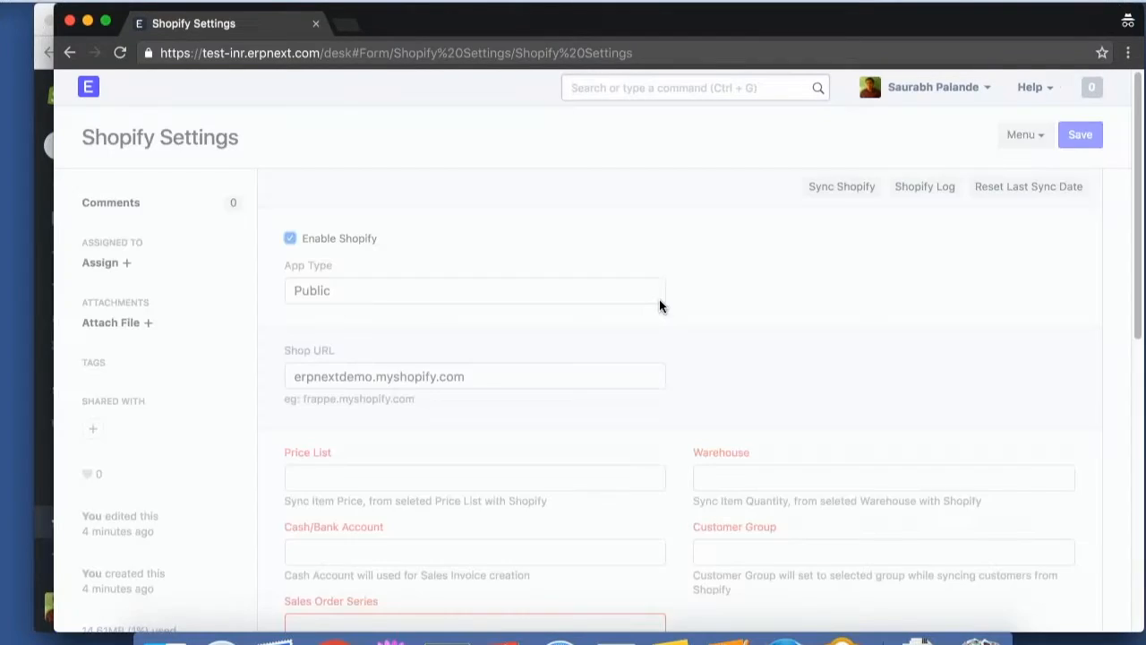
- Check the Shop URL, then set price list Standard Selling and warehouse Stores - TI
scroll(507, 347, "down", 1)
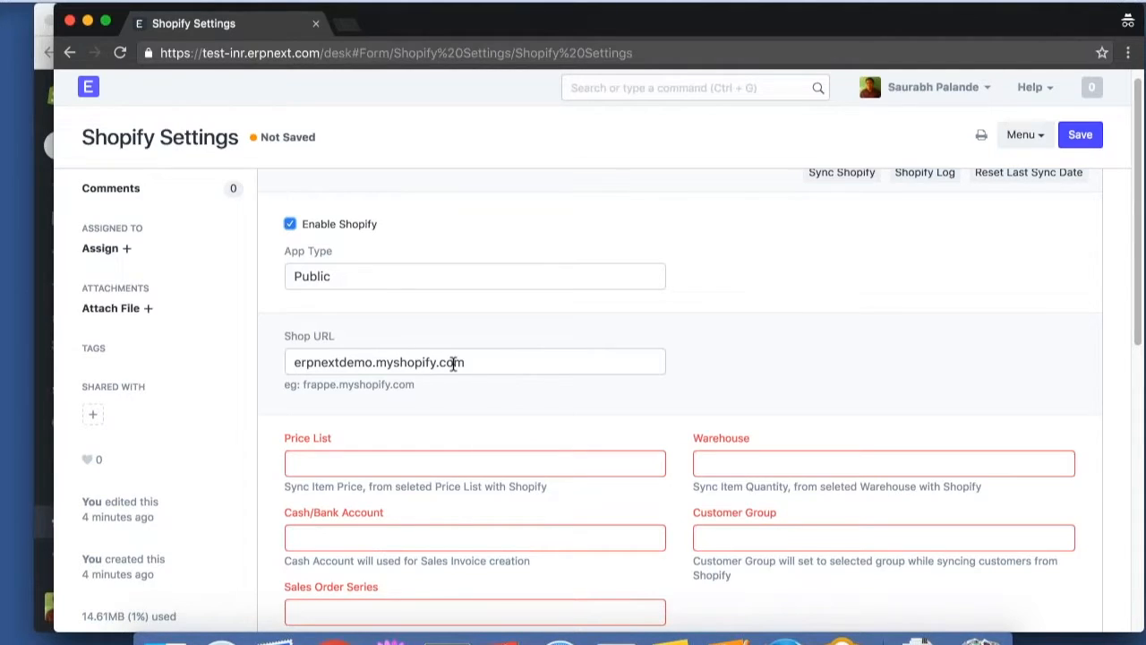
scroll(454, 363, "down", 1)
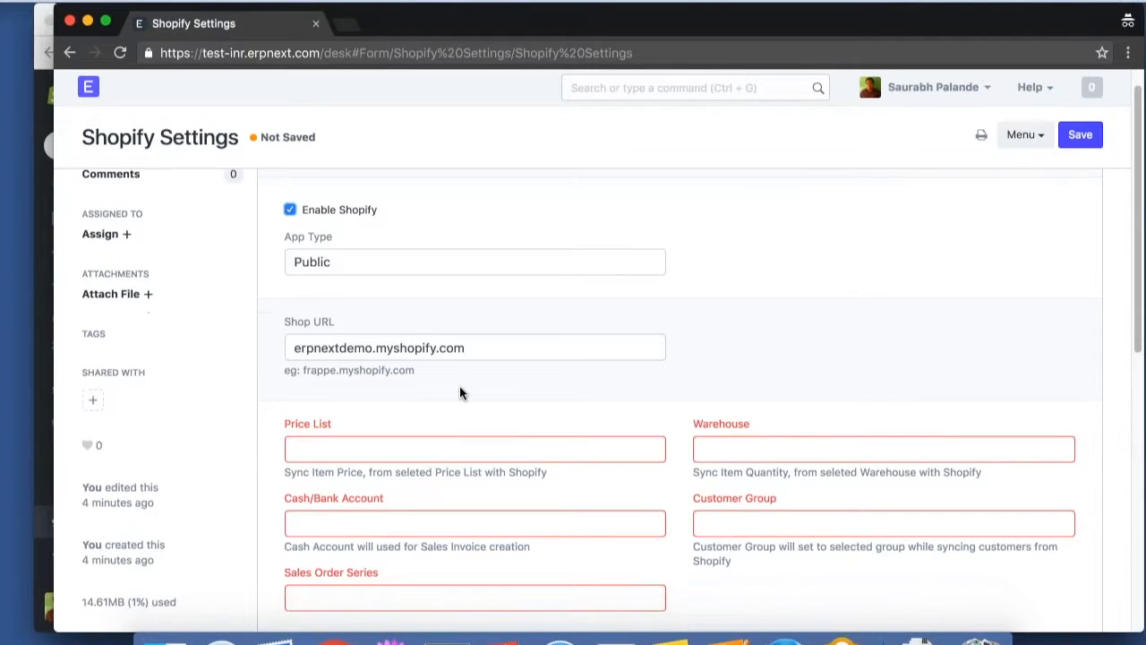
double_click(332, 349)
triple_click(467, 349)
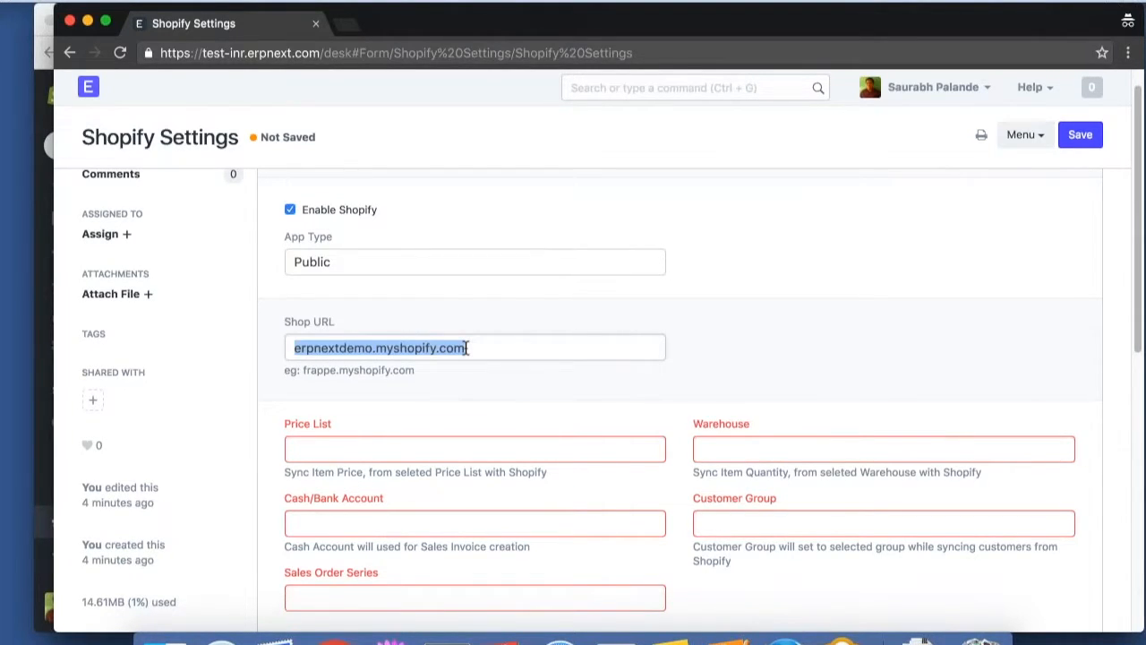
scroll(395, 424, "down", 1)
scroll(459, 376, "down", 1)
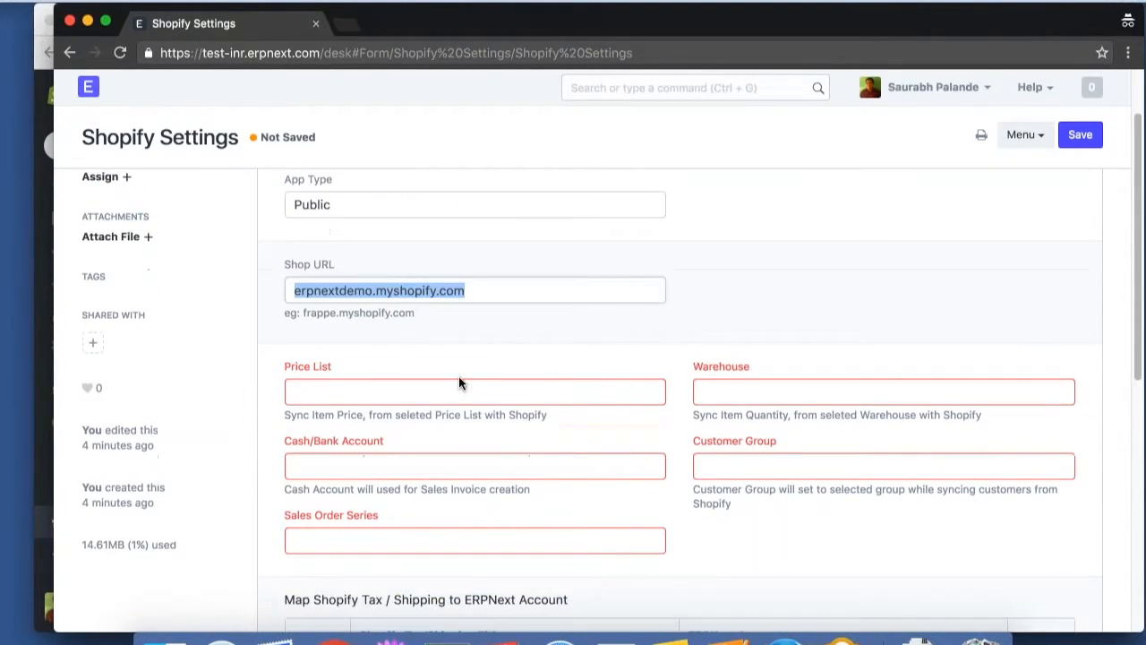
left_click(458, 385)
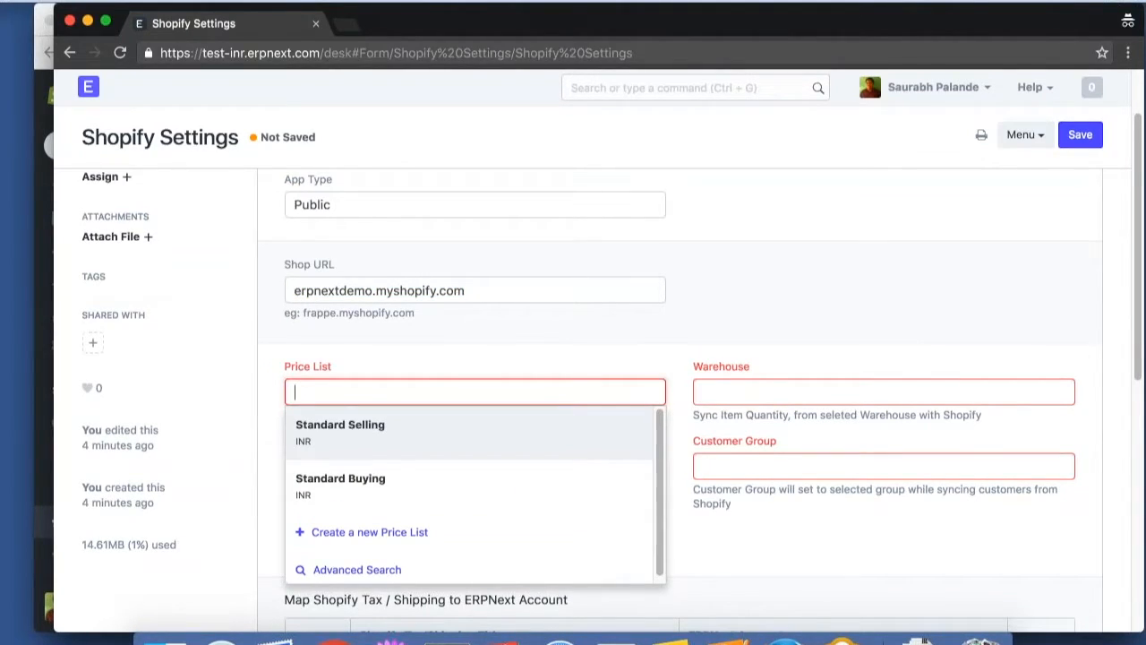
left_click(429, 446)
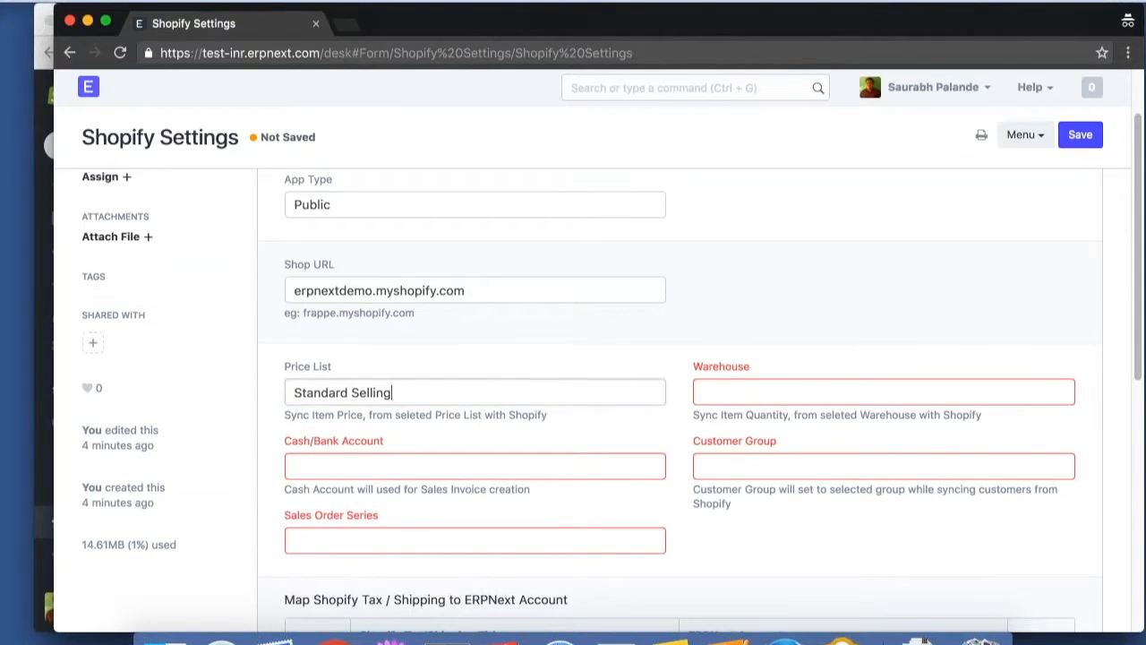
left_click(817, 395)
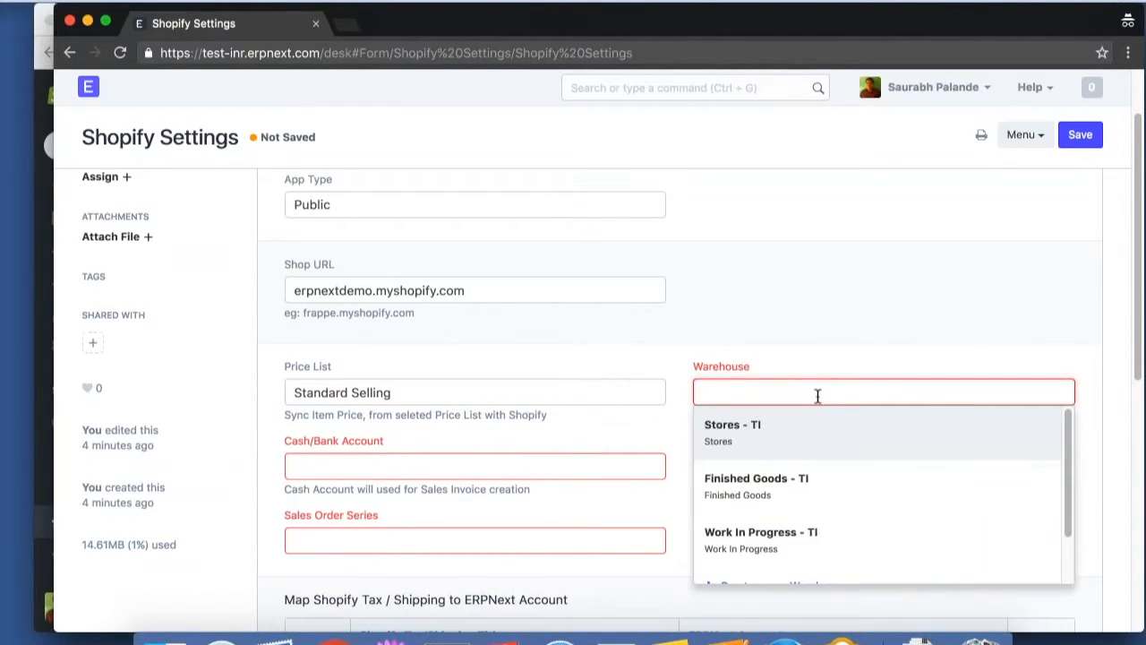
left_click(735, 431)
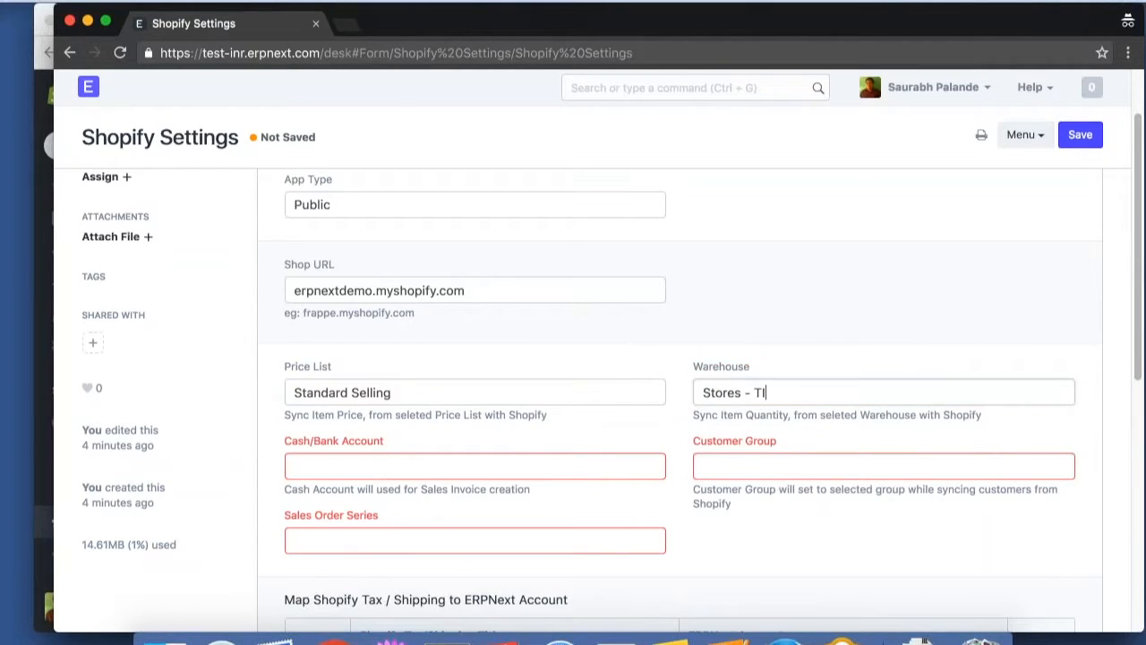
- Set cash account Cash - TI, customer group Individual and sales order series SO-
left_click(566, 466)
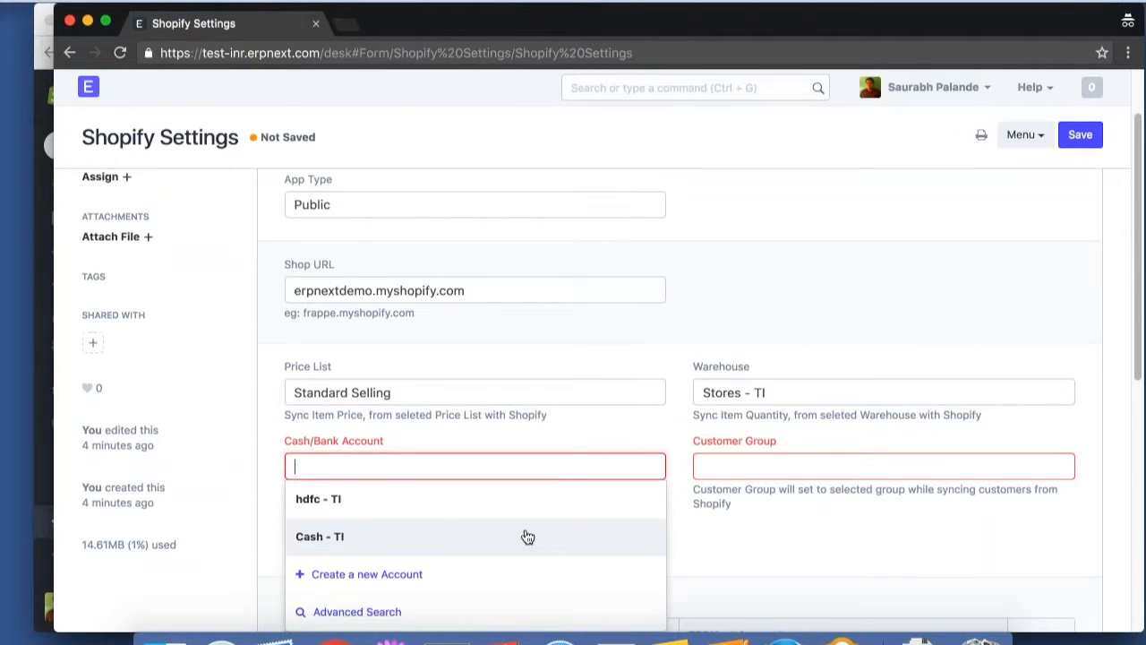
left_click(527, 536)
left_click(827, 472)
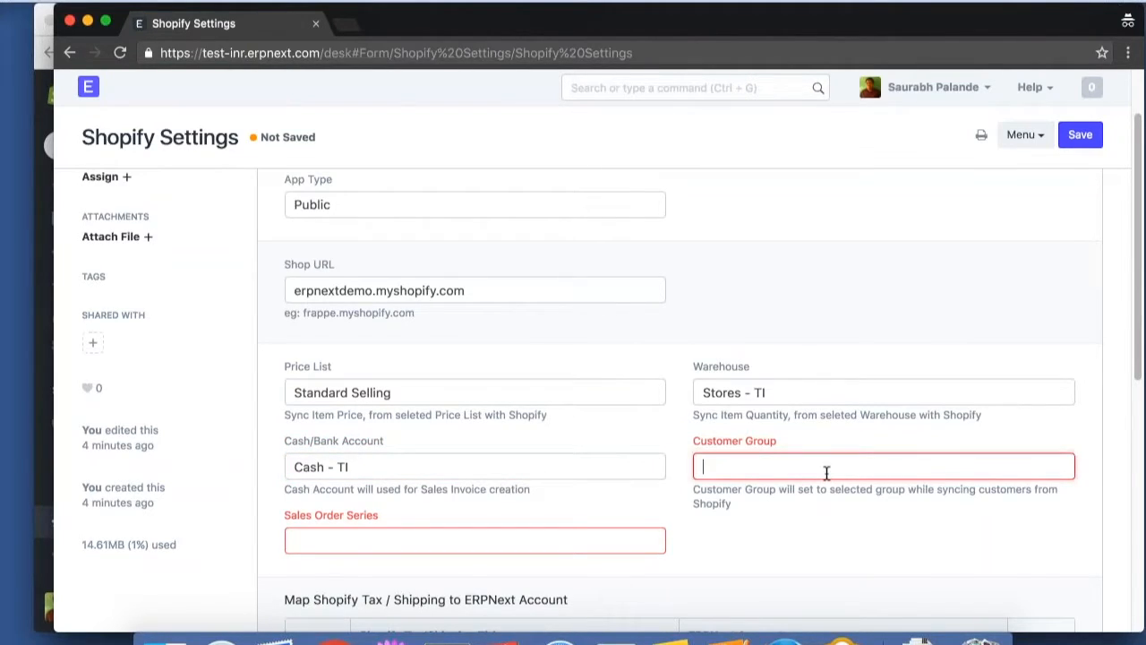
left_click(811, 502)
scroll(734, 511, "down", 1)
scroll(690, 522, "down", 1)
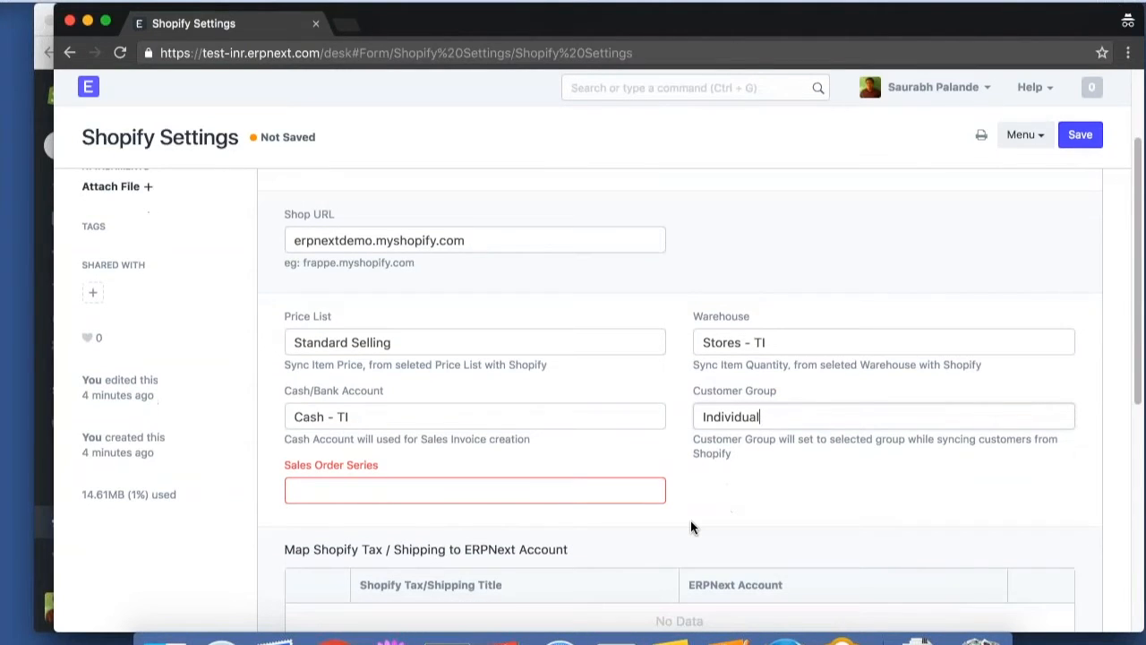
left_click(621, 493)
left_click(622, 492)
scroll(691, 476, "down", 3)
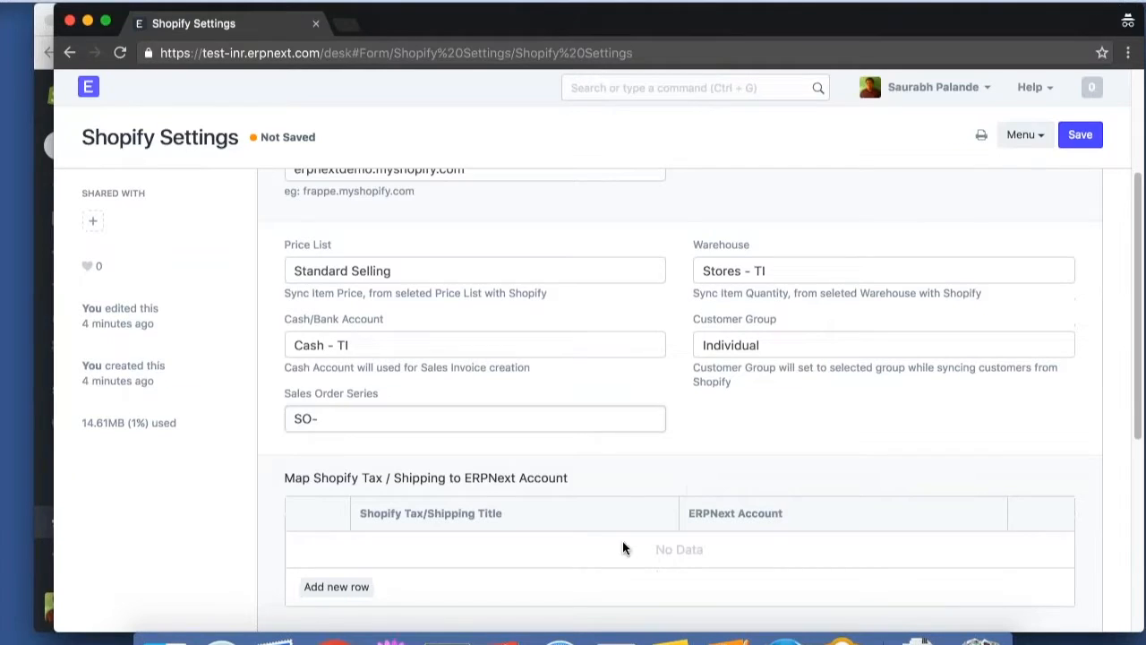
scroll(358, 561, "down", 1)
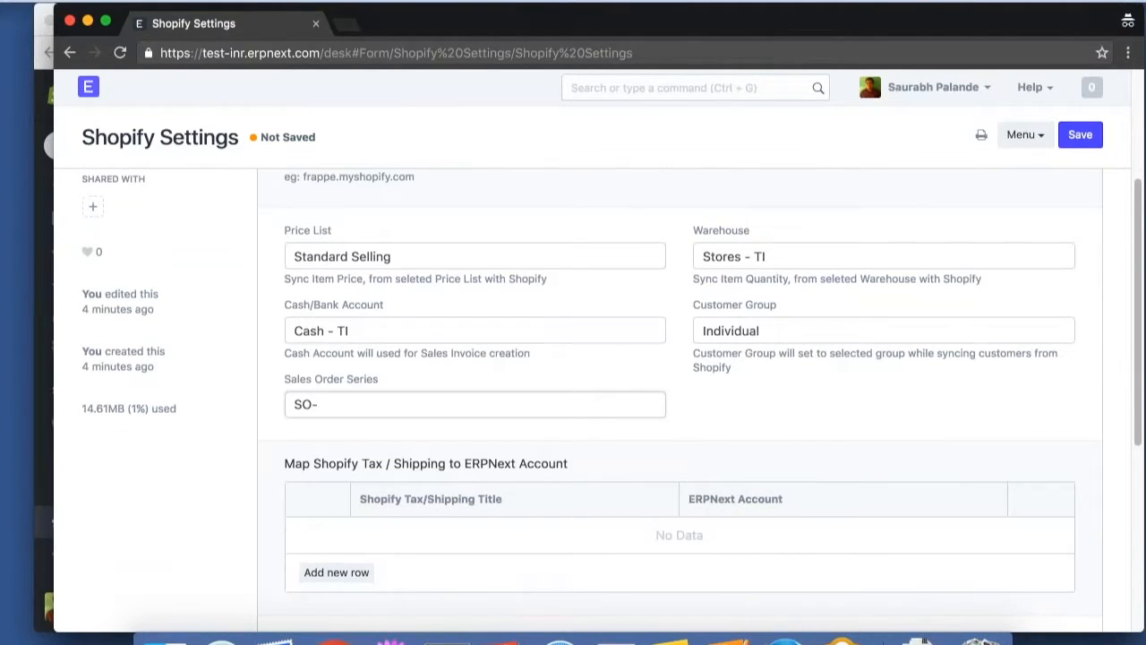
scroll(633, 457, "up", 1)
scroll(633, 457, "down", 5)
- Add a Shipping tax row mapped to Freight and Forwarding Charges - TI and save the settings
scroll(336, 371, "up", 2)
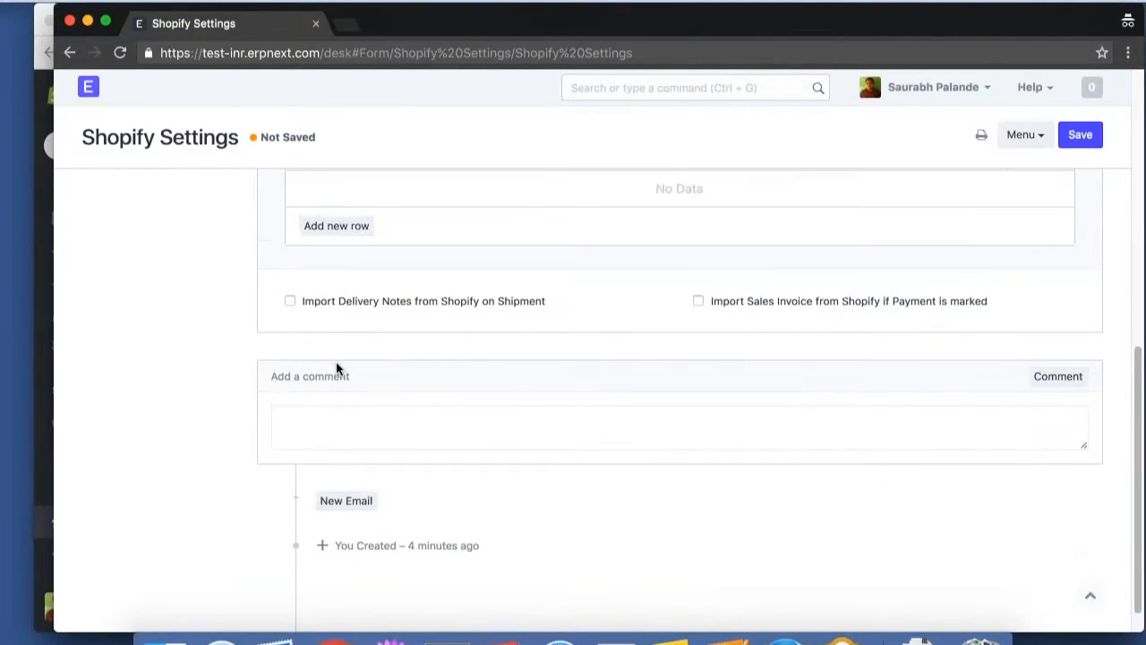
left_click(337, 358)
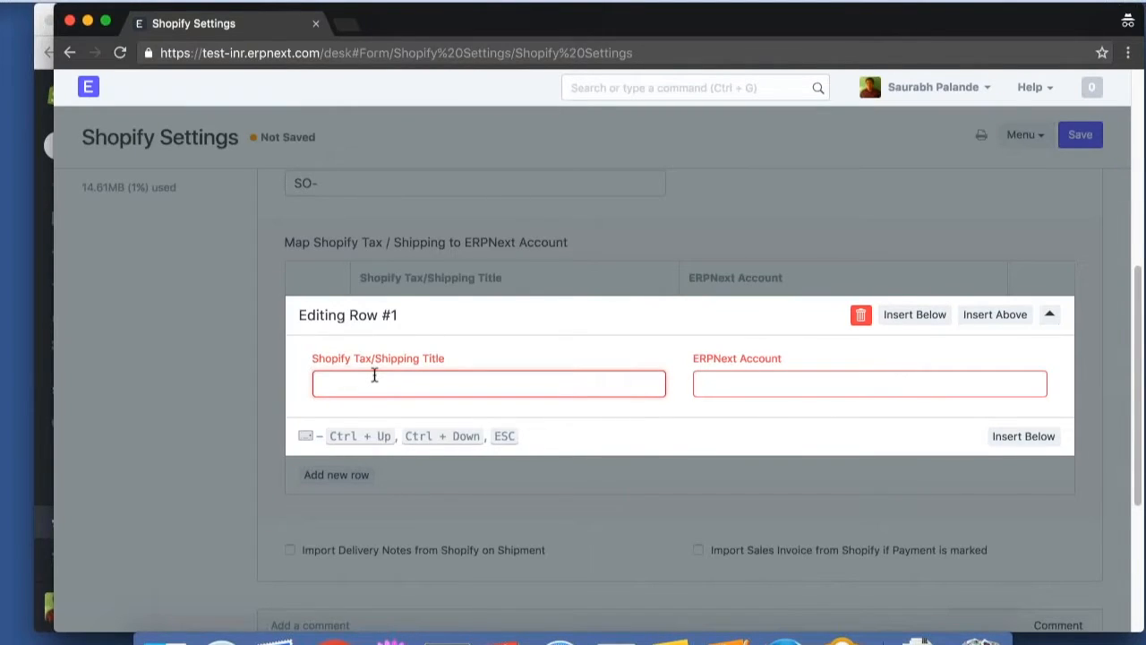
type("Shipping")
key("Tab")
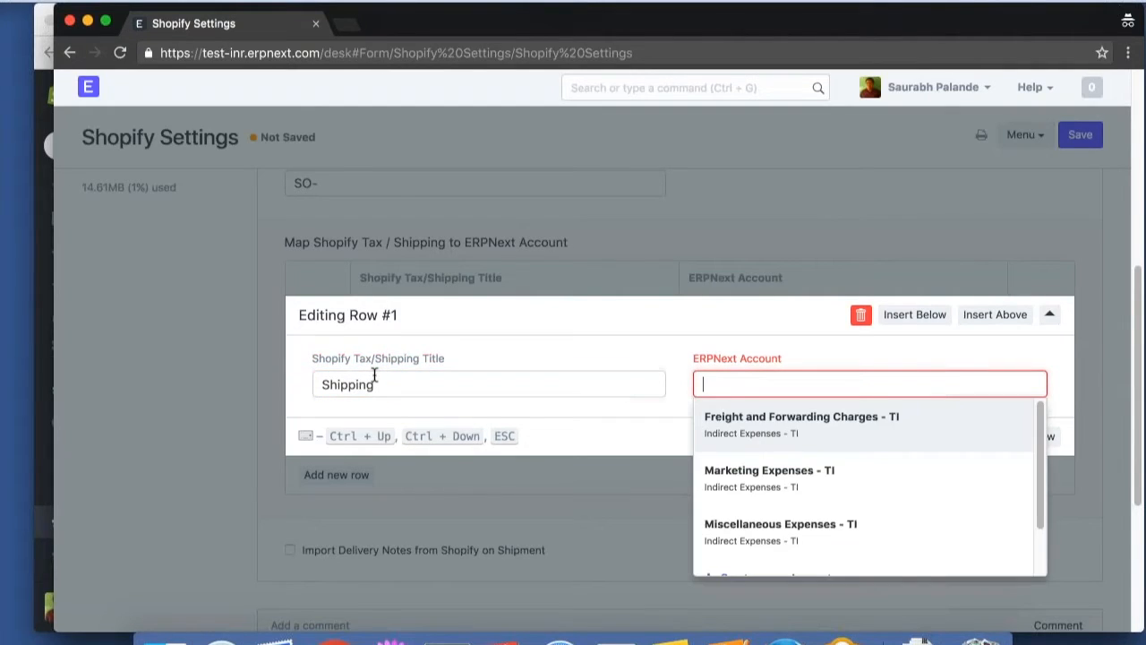
left_click(855, 418)
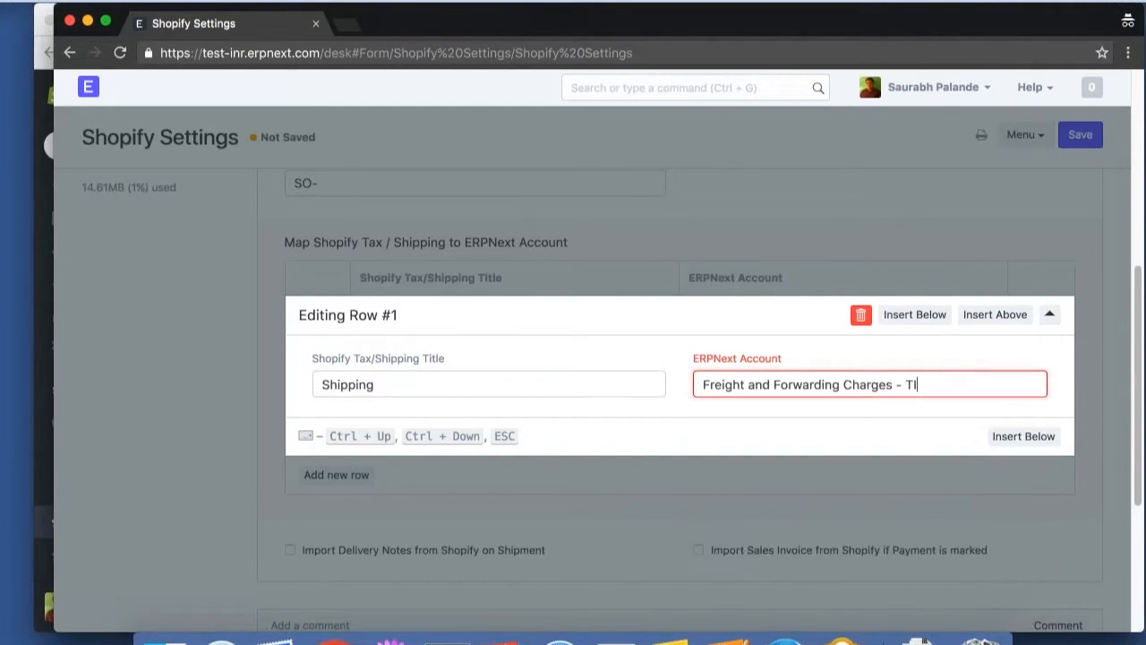
left_click(925, 223)
key("ctrl+s")
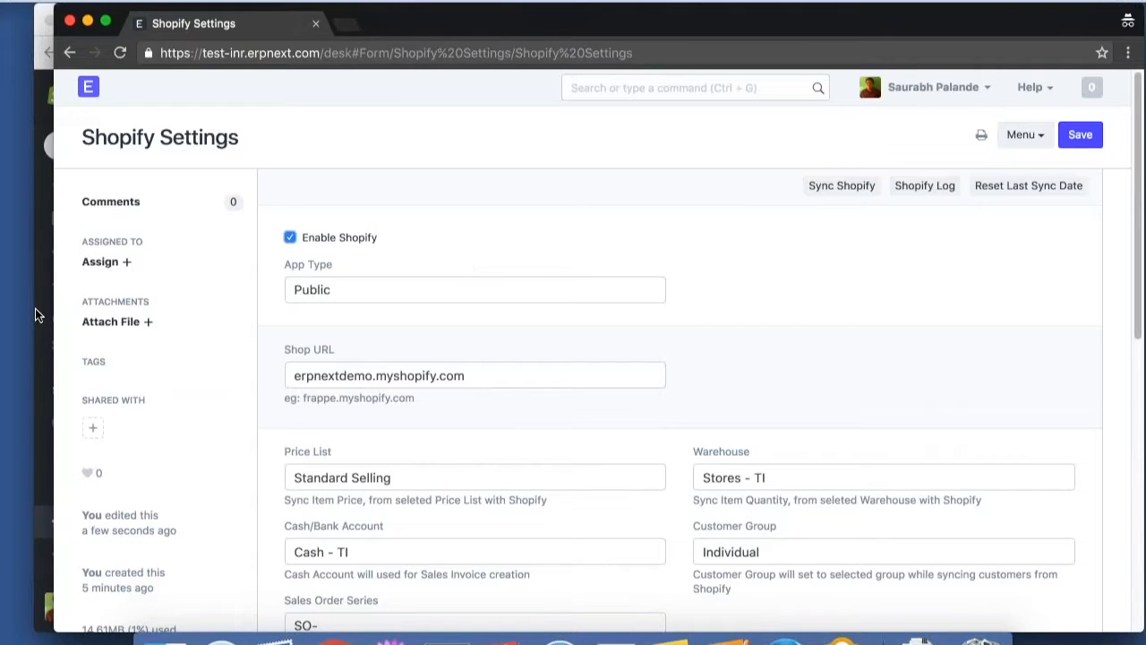
- Review the saved price list, warehouse, cash account, customer group and series settings
scroll(663, 462, "down", 2)
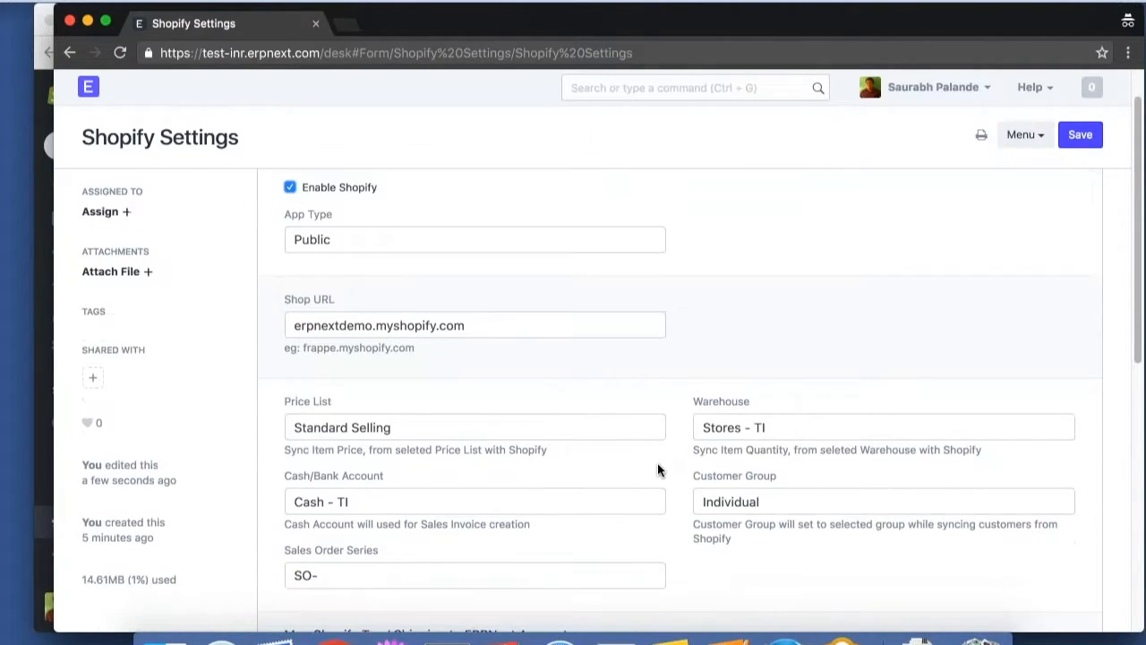
scroll(612, 367, "down", 1)
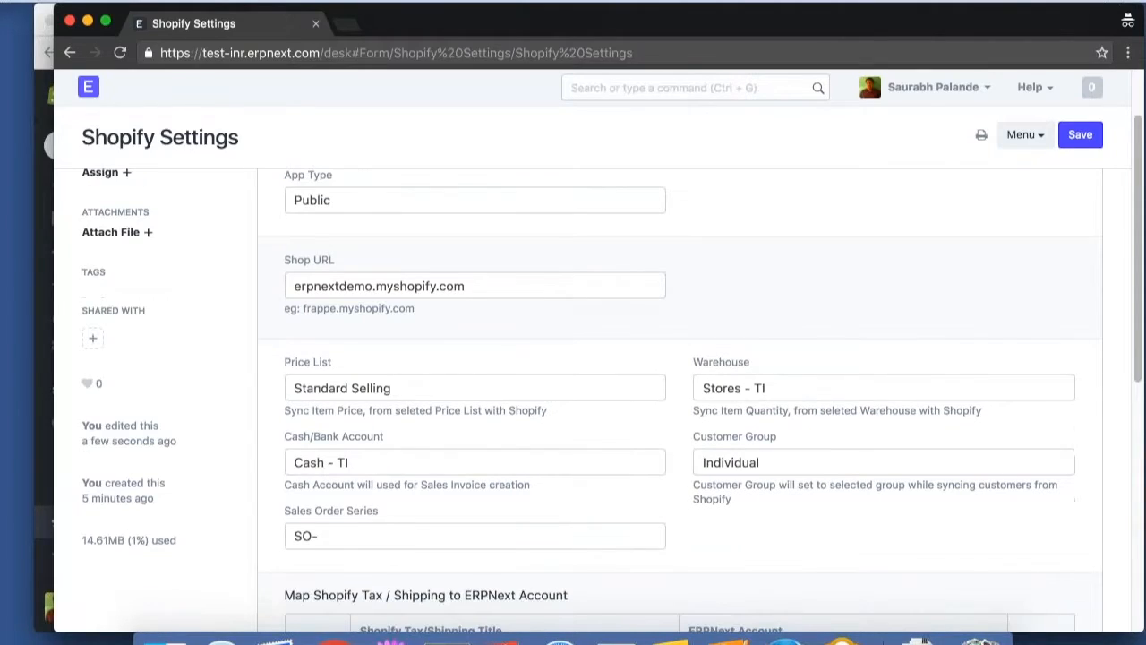
triple_click(295, 362)
triple_click(697, 362)
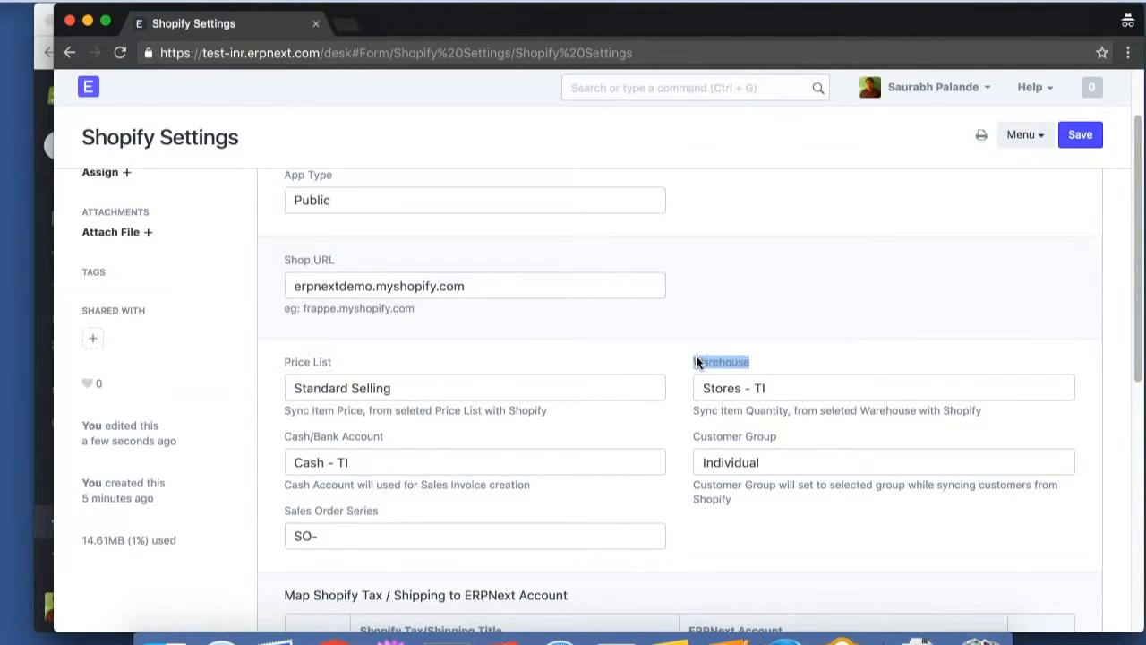
triple_click(298, 435)
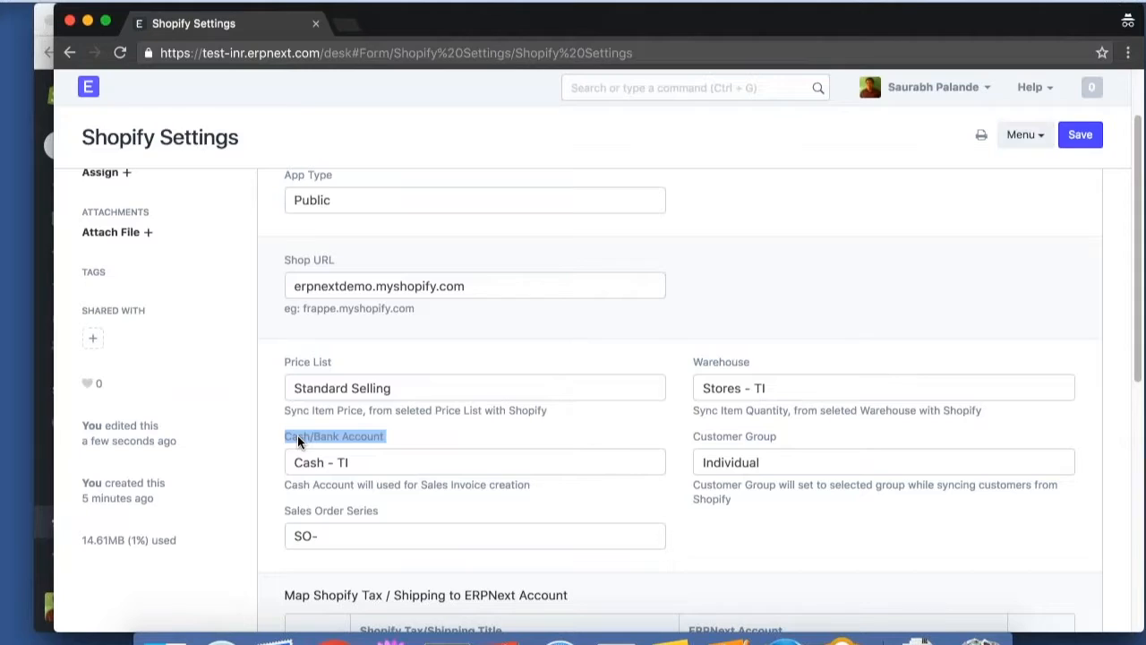
left_click(745, 438)
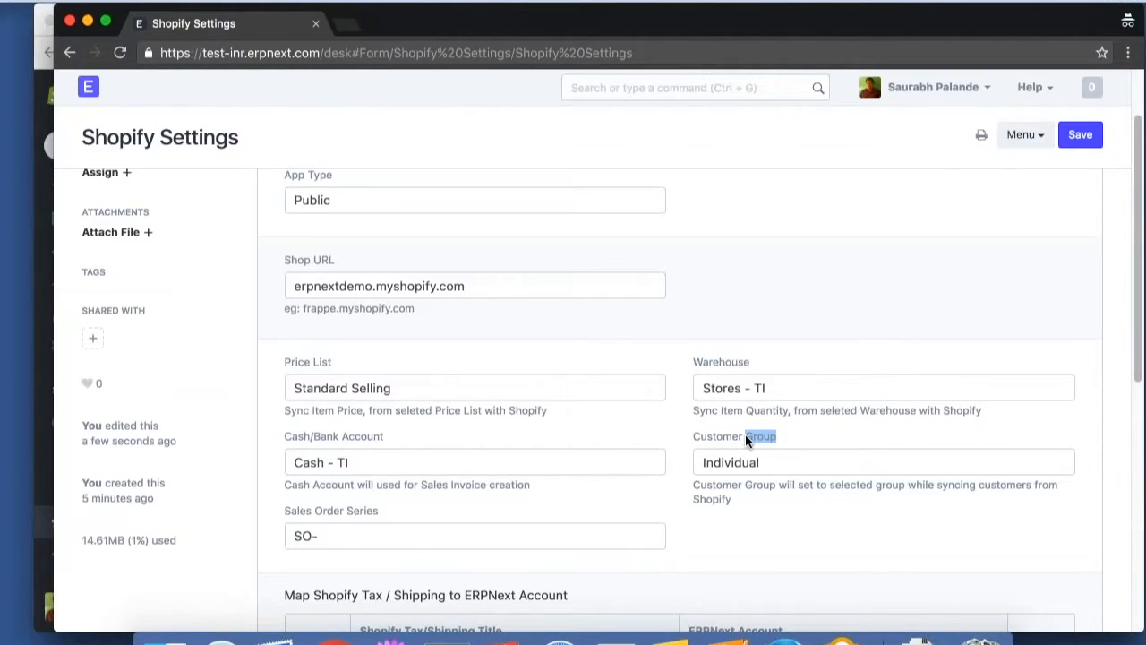
triple_click(350, 510)
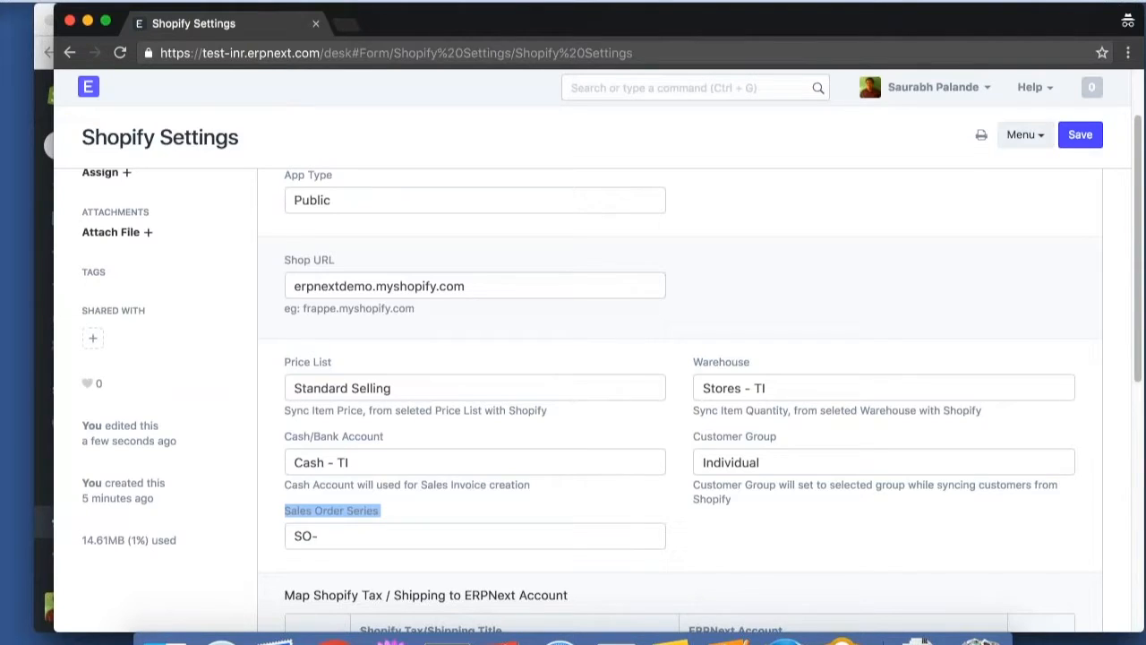
left_click(33, 298)
- Browse the Shopify product list with its stock levels, then bring ERPNext's Shopify Settings back
left_click(104, 251)
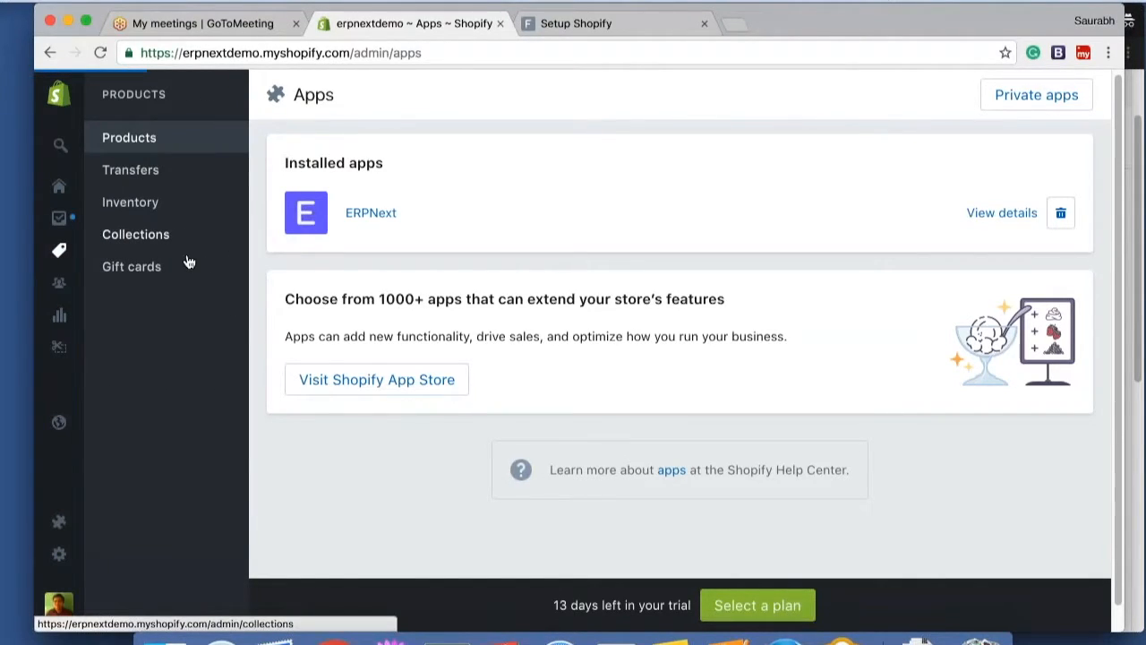
scroll(248, 303, "down", 3)
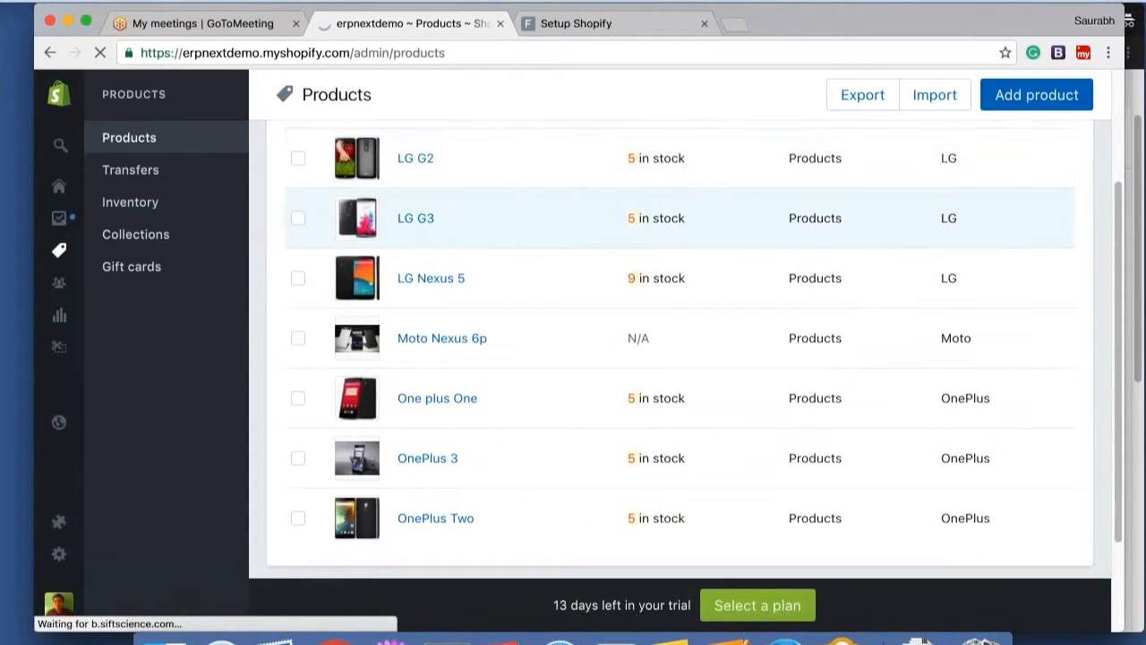
scroll(435, 245, "up", 1)
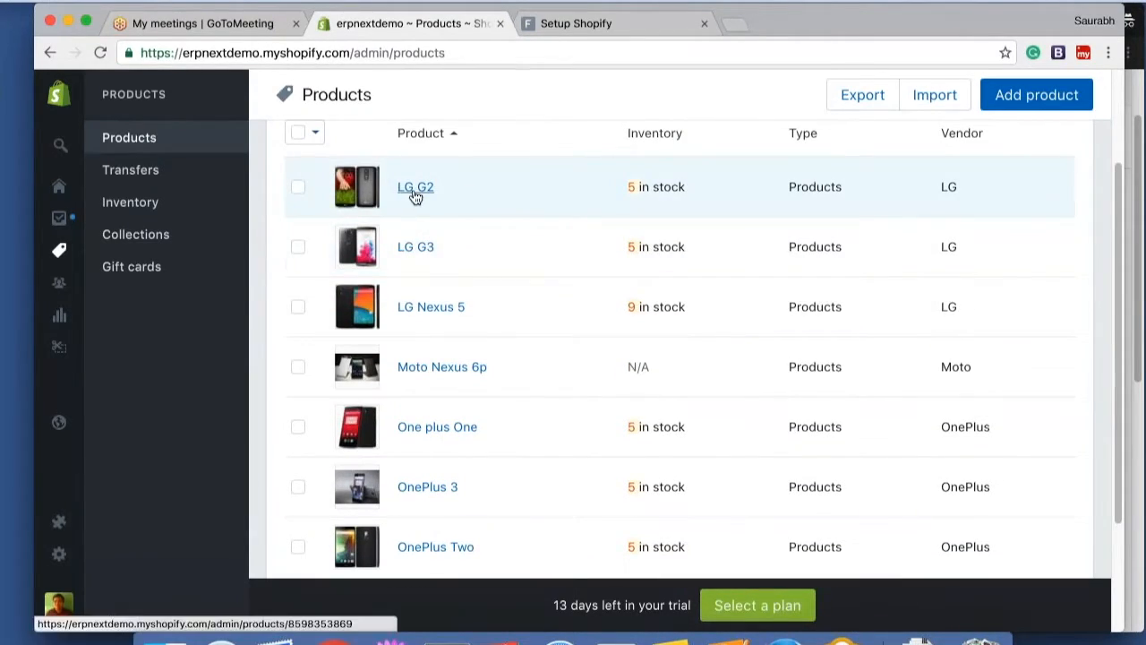
scroll(399, 305, "down", 1)
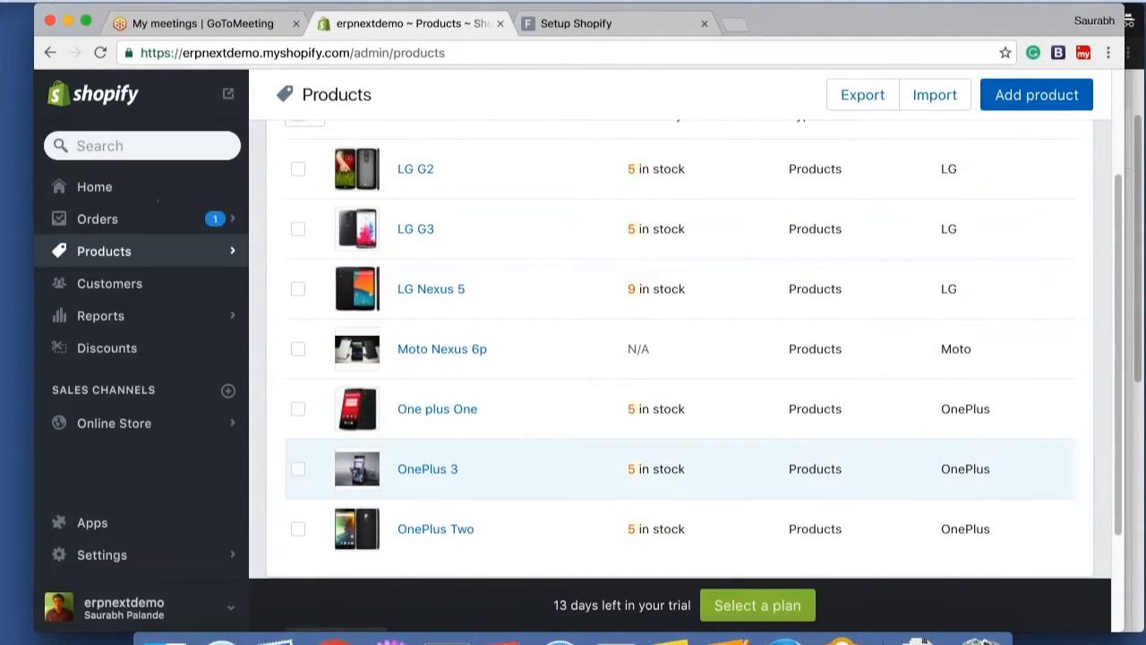
left_click(1130, 387)
scroll(787, 274, "up", 2)
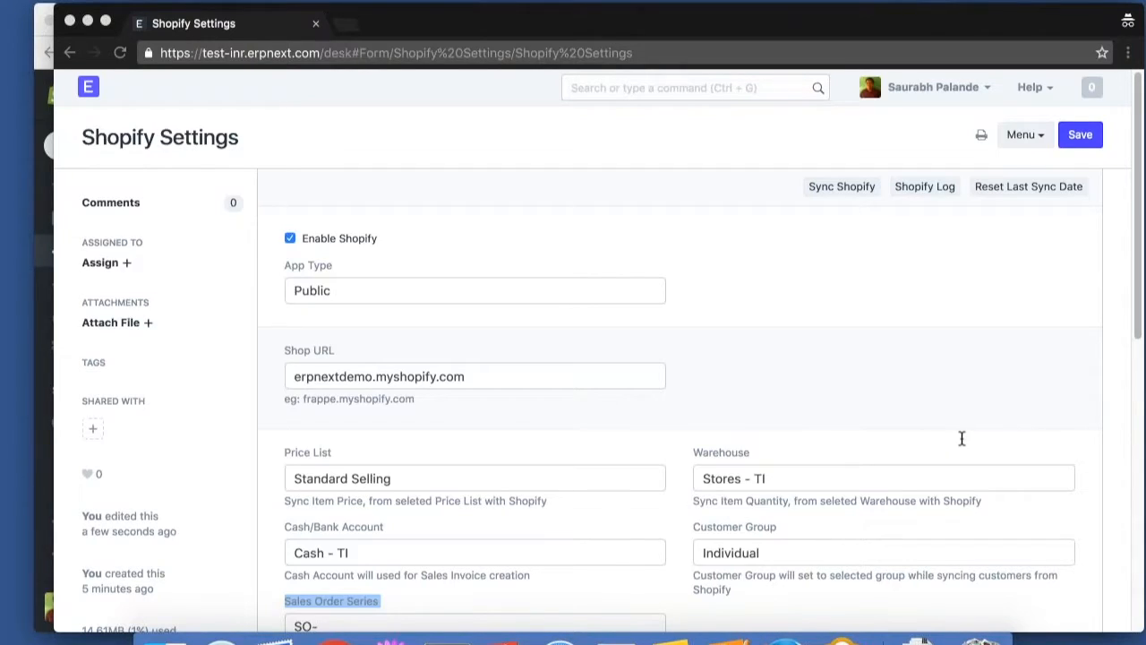
- Start a Shopify sync, dismiss the queued message, and open the Shopify Log showing Sync Completed
left_click(583, 165)
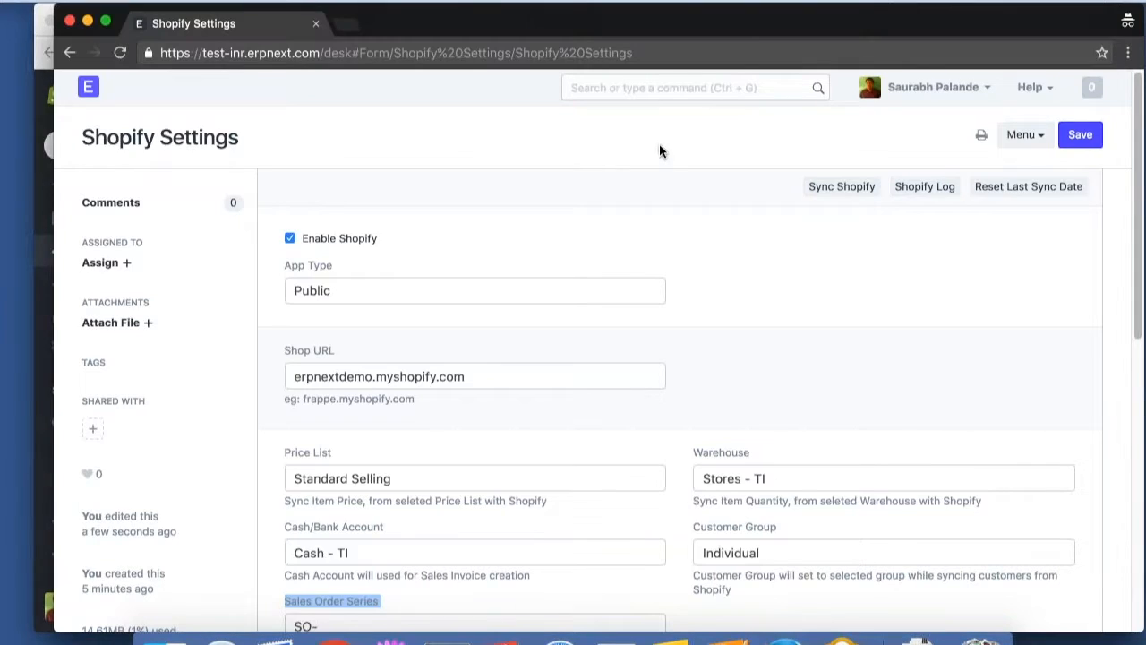
left_click(849, 188)
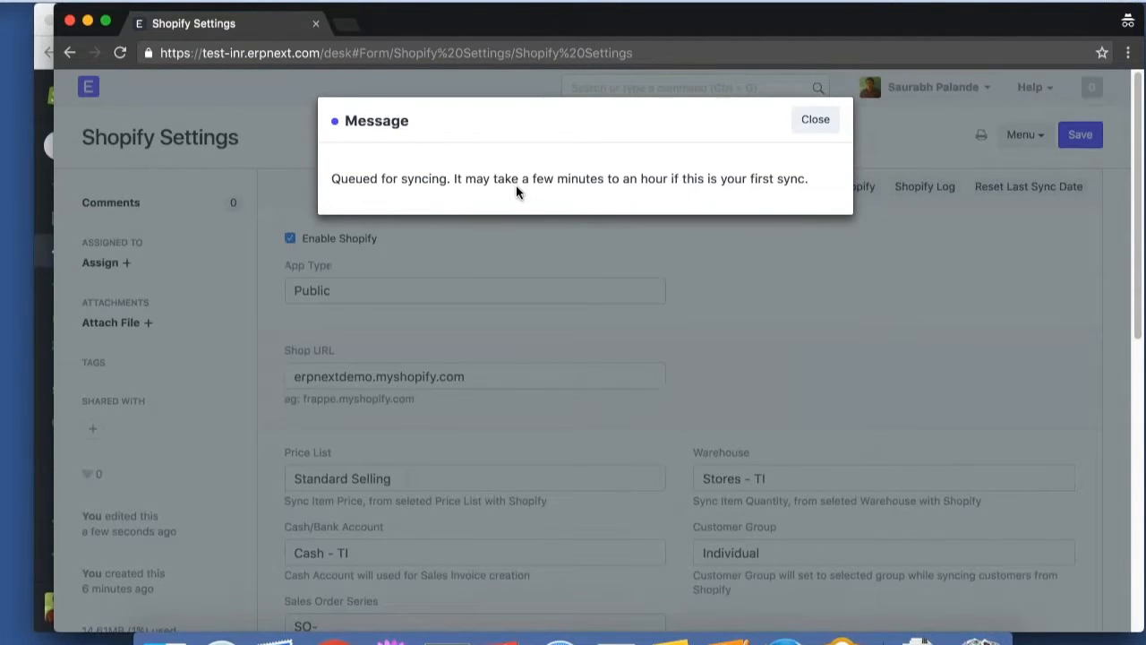
left_click(811, 120)
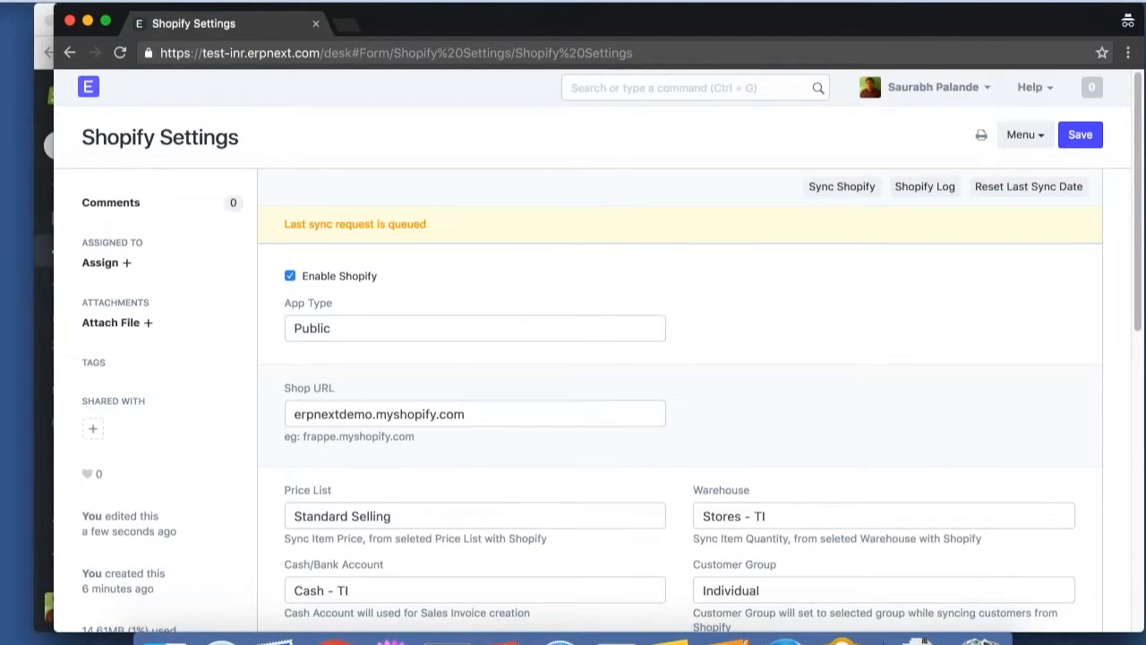
left_click(925, 186)
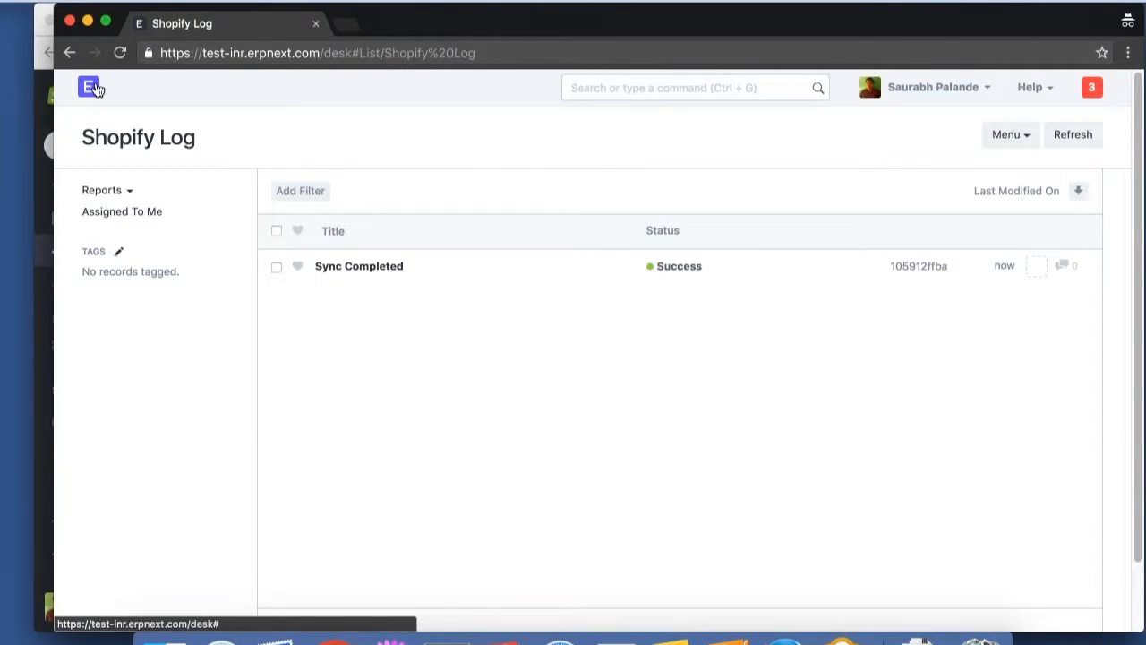
- Go back to Shopify Settings and check the successful sync message
left_click(67, 55)
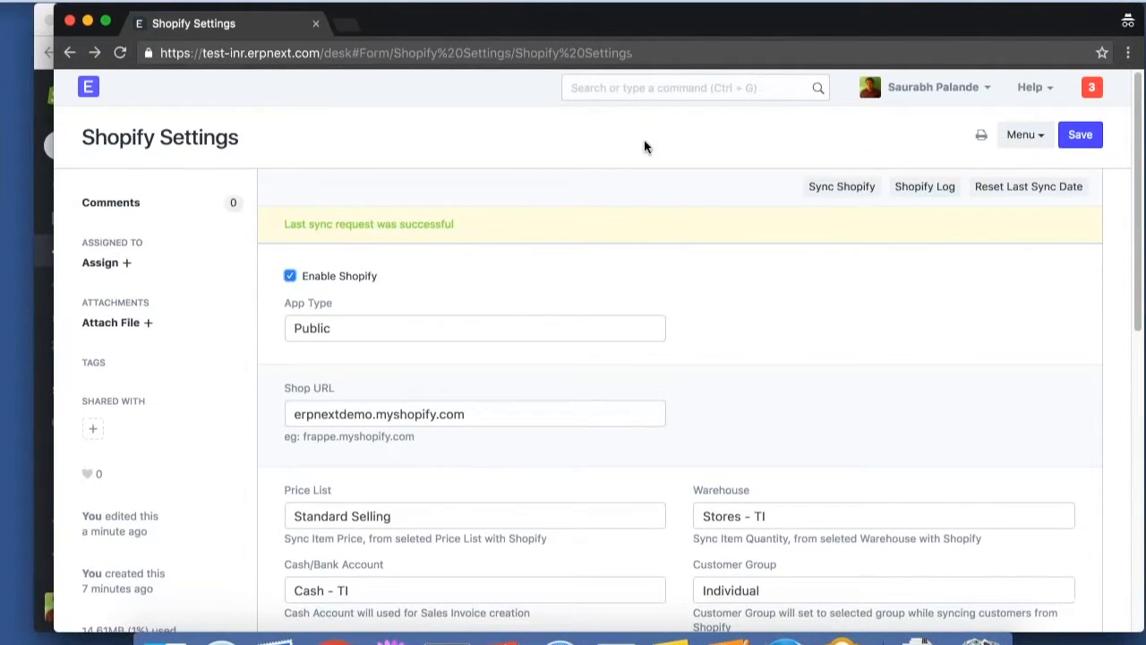
left_click_drag(283, 224, 487, 226)
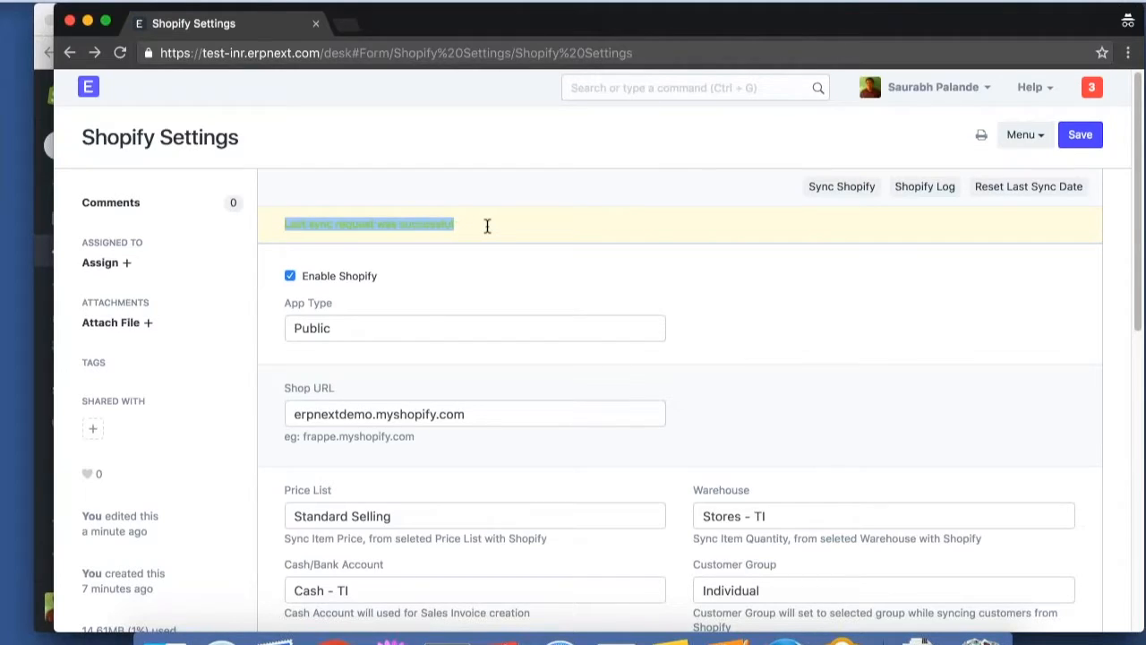
left_click(574, 167)
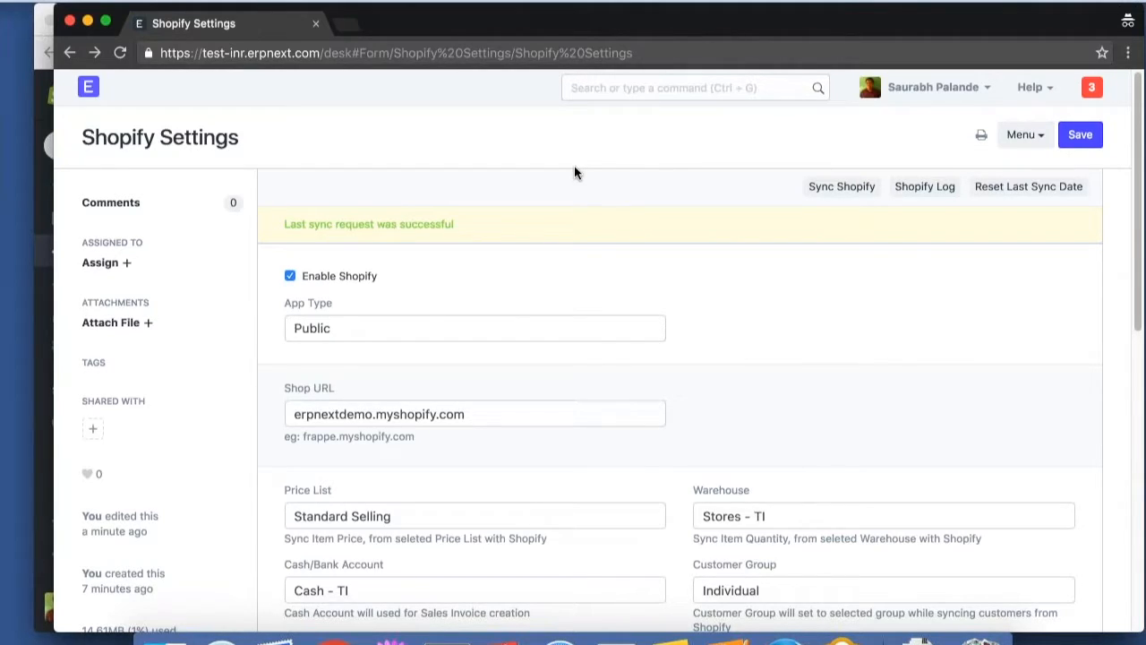
- Search for 'Item' and browse the Item list with the imported LG, OnePlus and Moto phones
left_click(605, 88)
type("Item")
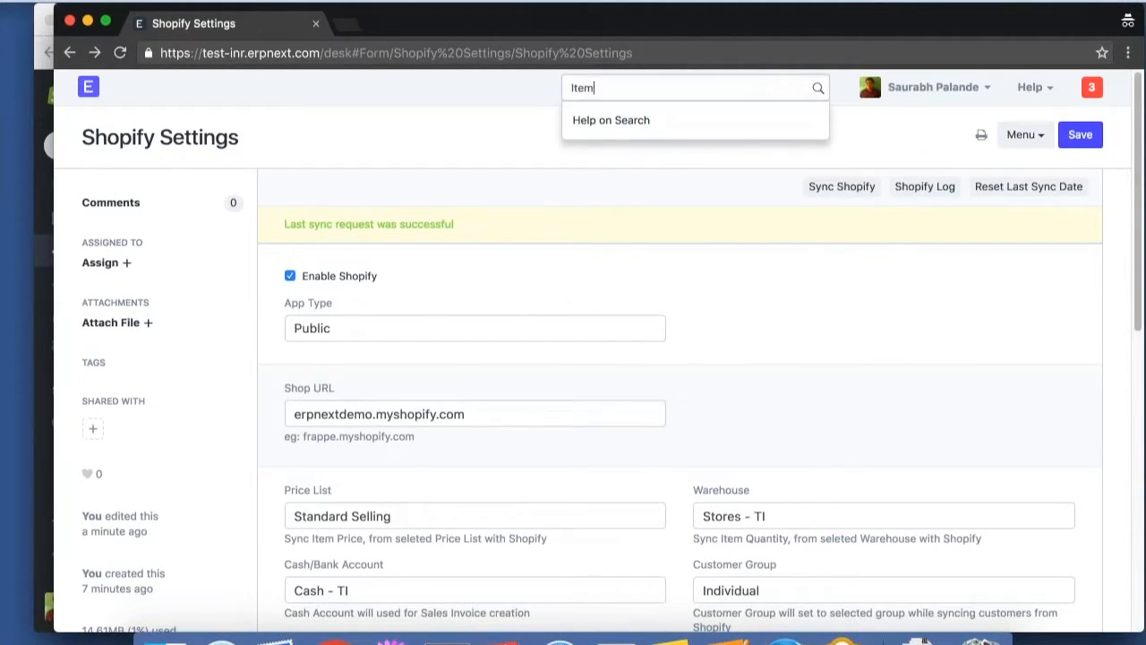
type(" Wa")
key("BackSpace")
key("BackSpace")
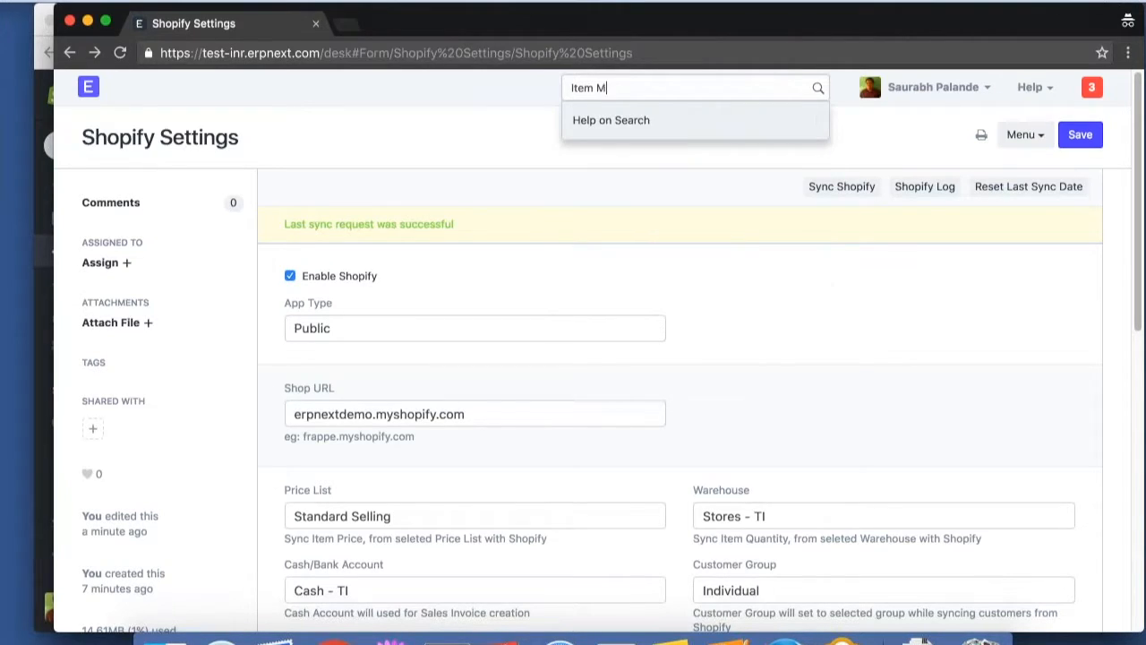
key("Return")
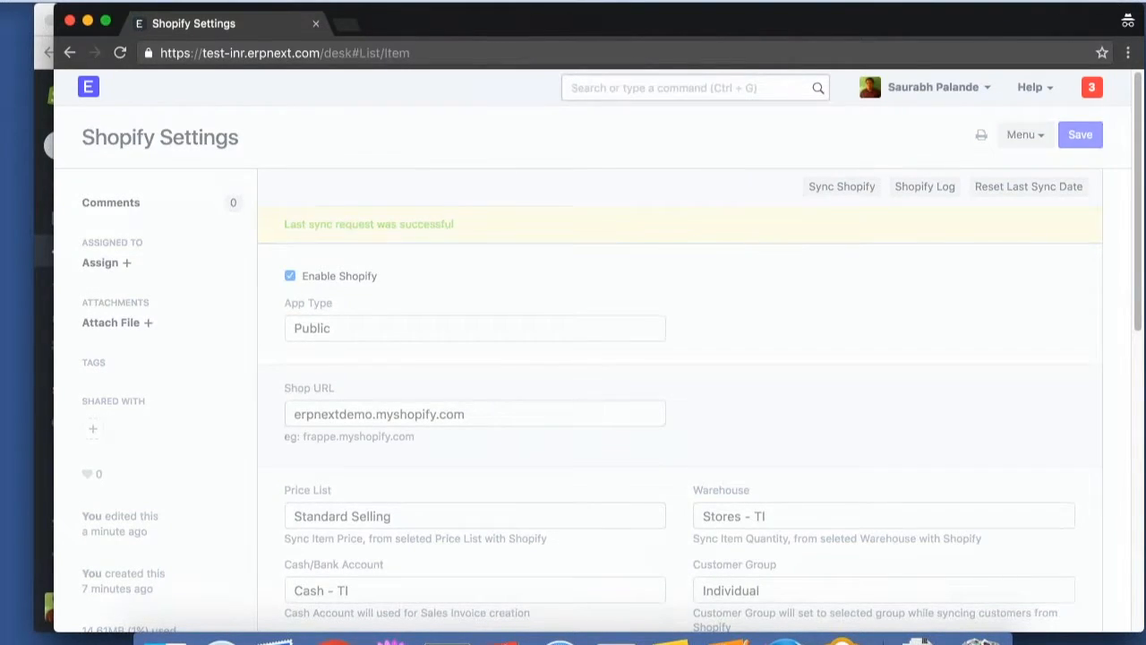
scroll(435, 224, "down", 5)
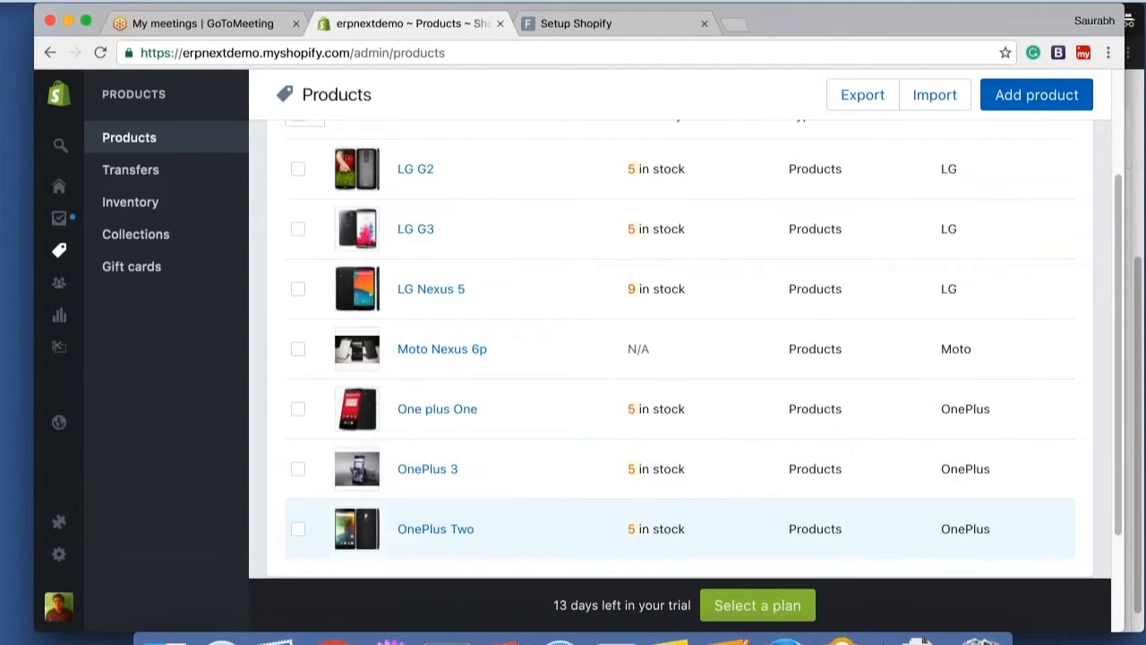
- Bring ERPNext's Item list back to compare the synced phones' Shopify product IDs and stock
left_click(1139, 435)
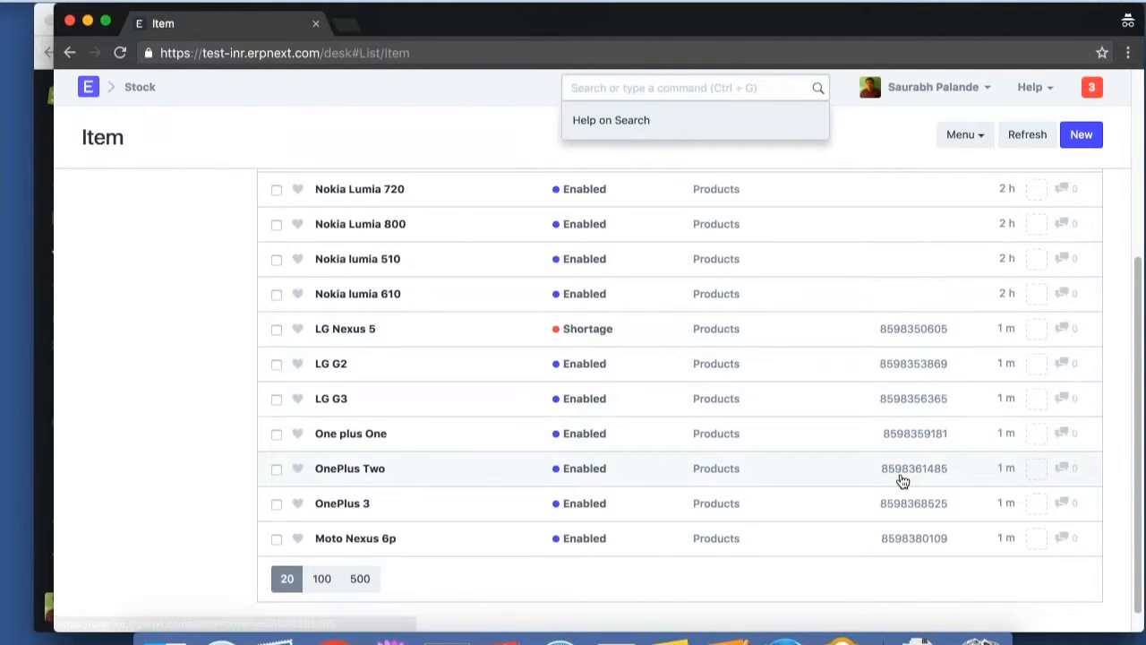
left_click(349, 330)
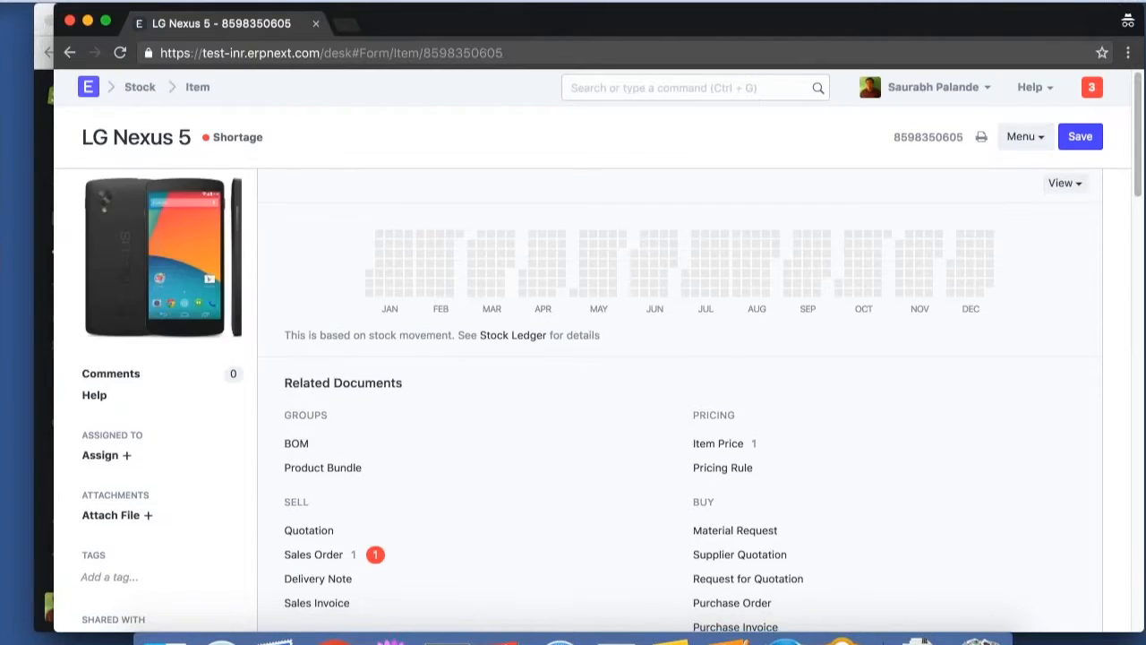
scroll(613, 401, "down", 10)
scroll(612, 402, "down", 2)
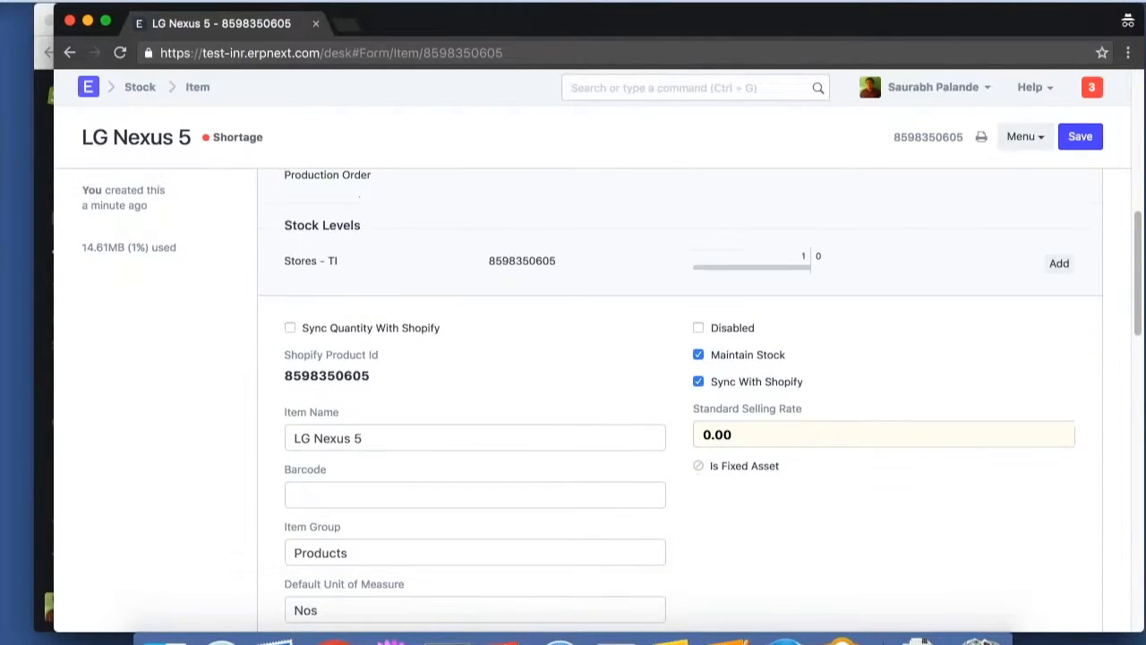
scroll(613, 401, "down", 9)
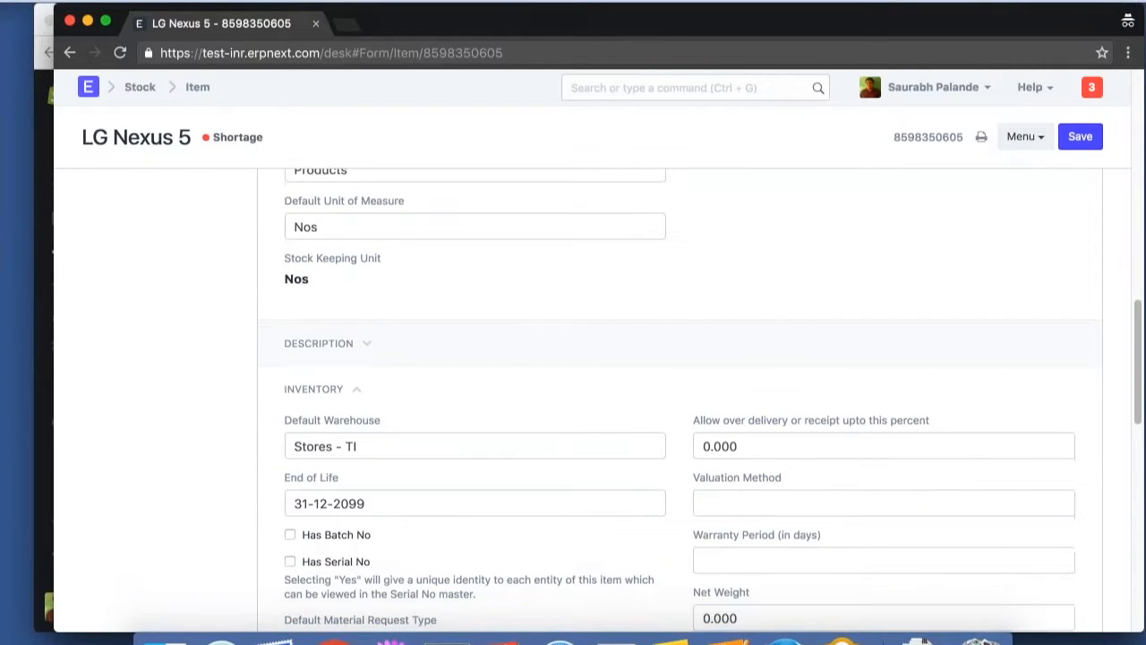
scroll(612, 402, "down", 10)
scroll(612, 401, "up", 10)
left_click(318, 353)
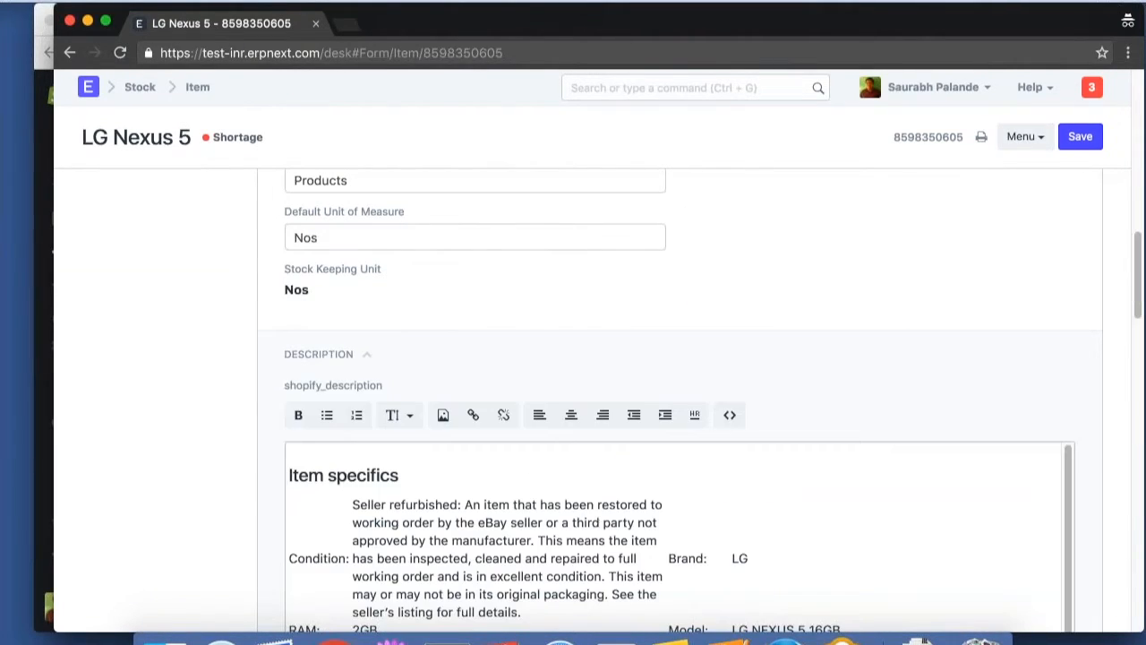
scroll(514, 394, "down", 5)
scroll(514, 394, "down", 5)
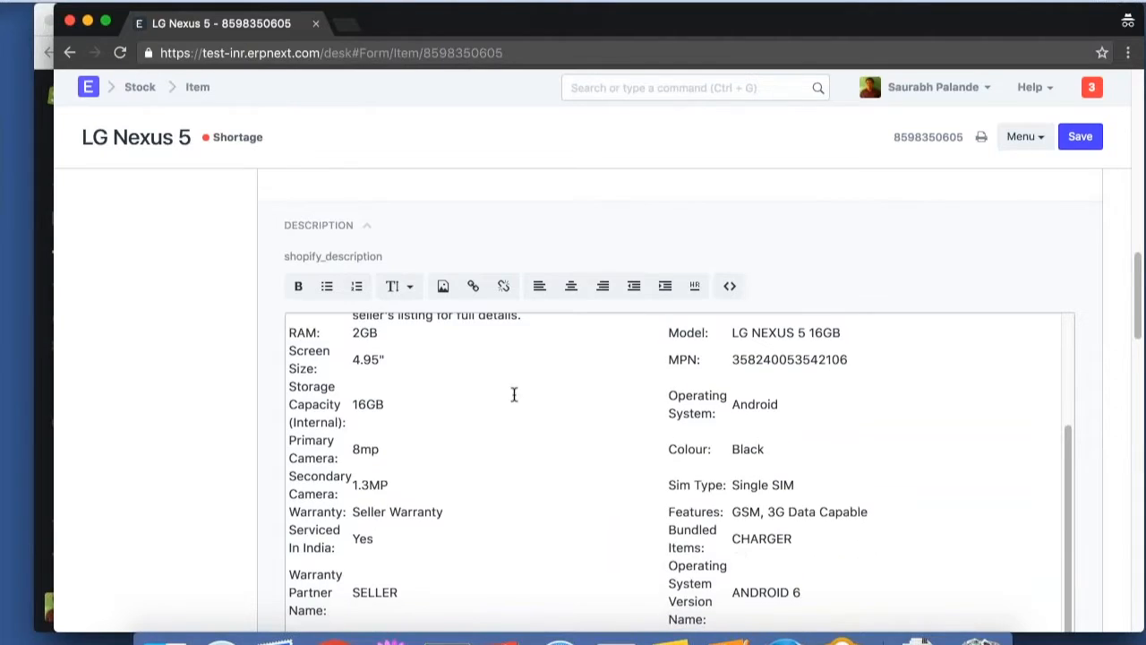
scroll(514, 394, "up", 1)
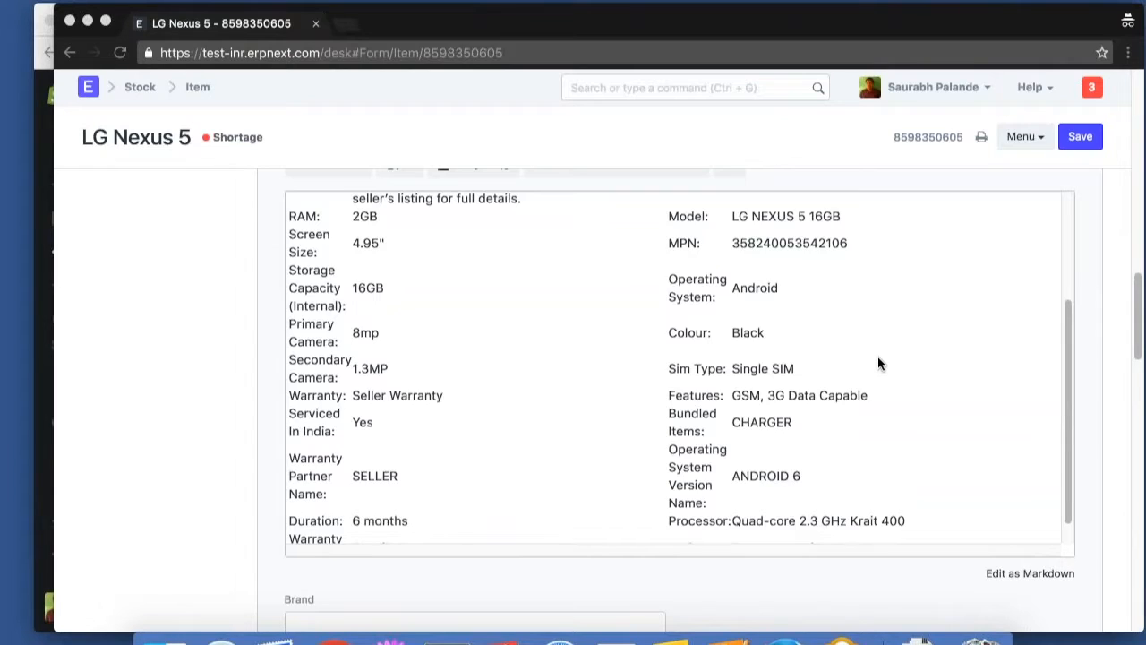
scroll(394, 320, "up", 10)
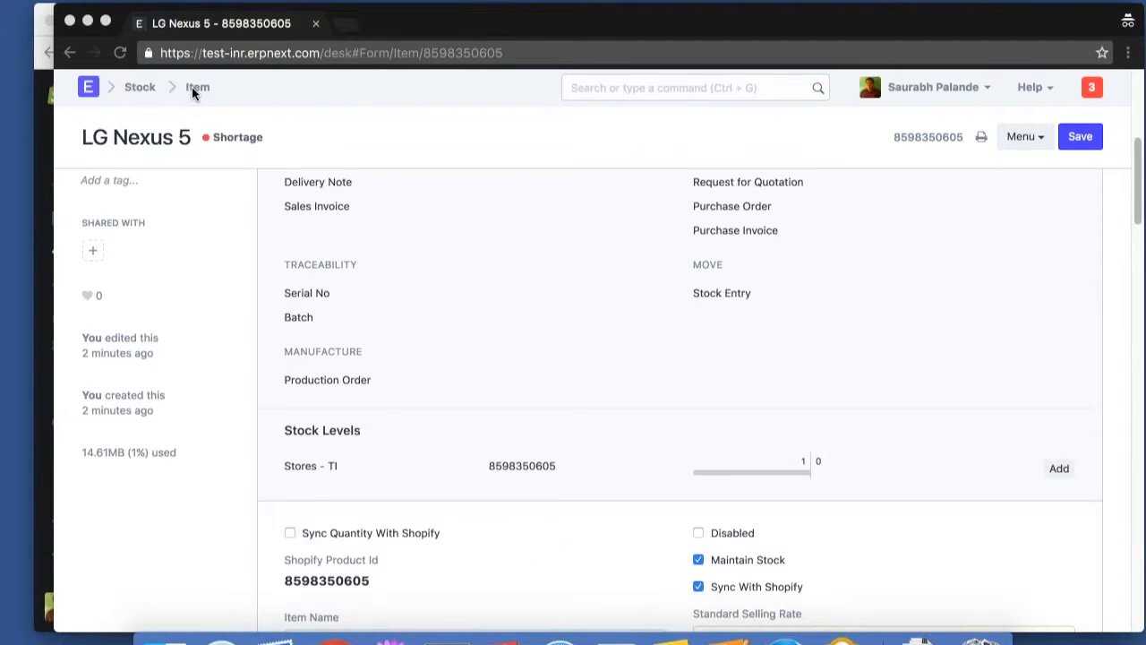
scroll(397, 322, "up", 4)
scroll(396, 322, "down", 4)
scroll(397, 322, "down", 3)
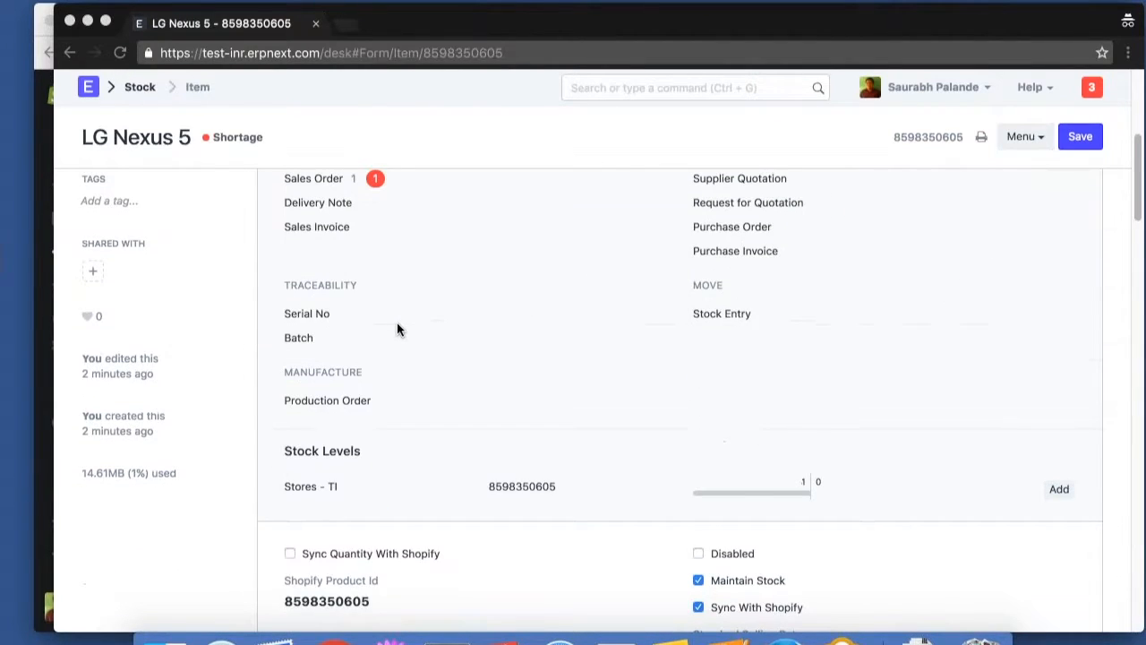
left_click(206, 87)
left_click(197, 87)
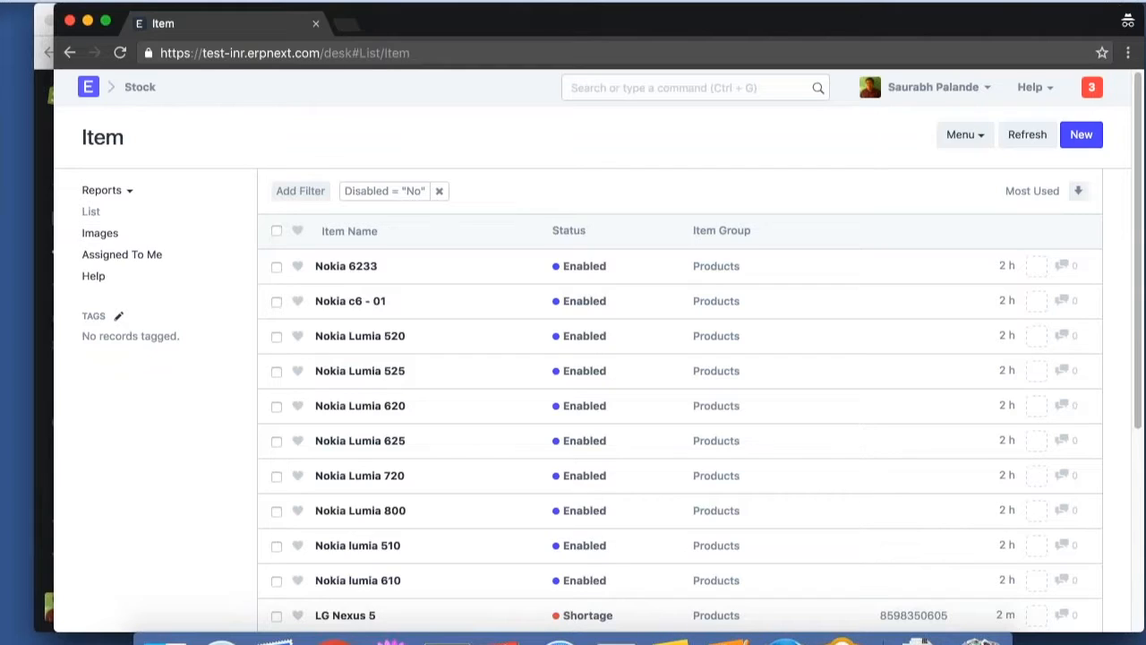
- Turn on Shopify syncing for the Nokia 6233 item and save it
left_click(337, 267)
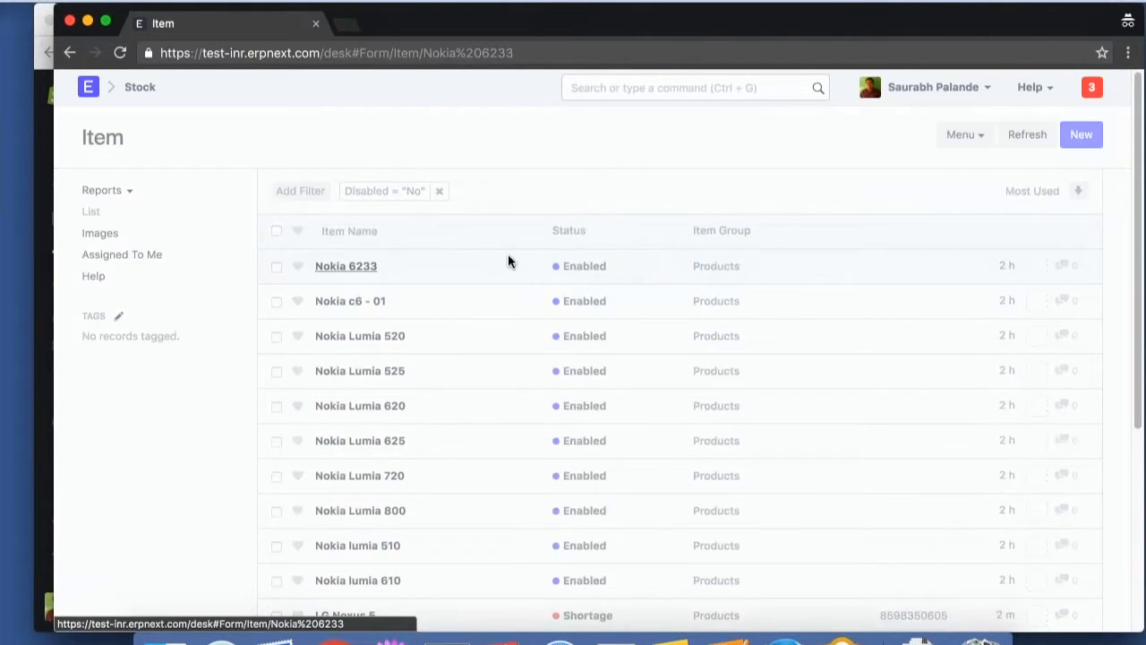
scroll(581, 465, "down", 5)
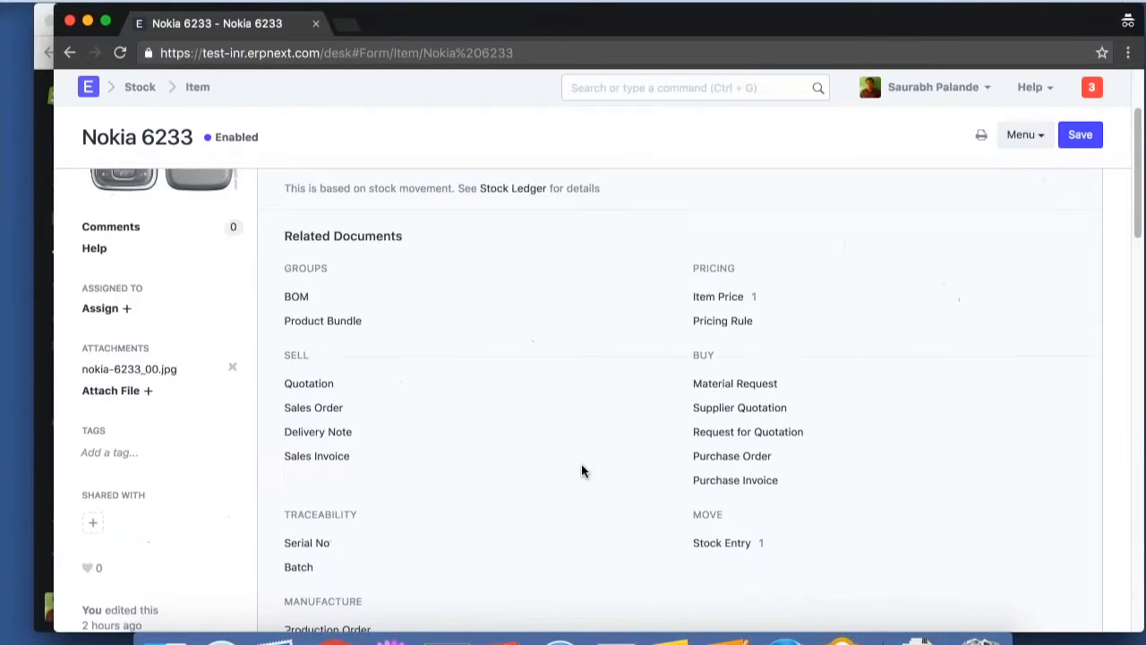
scroll(582, 468, "down", 5)
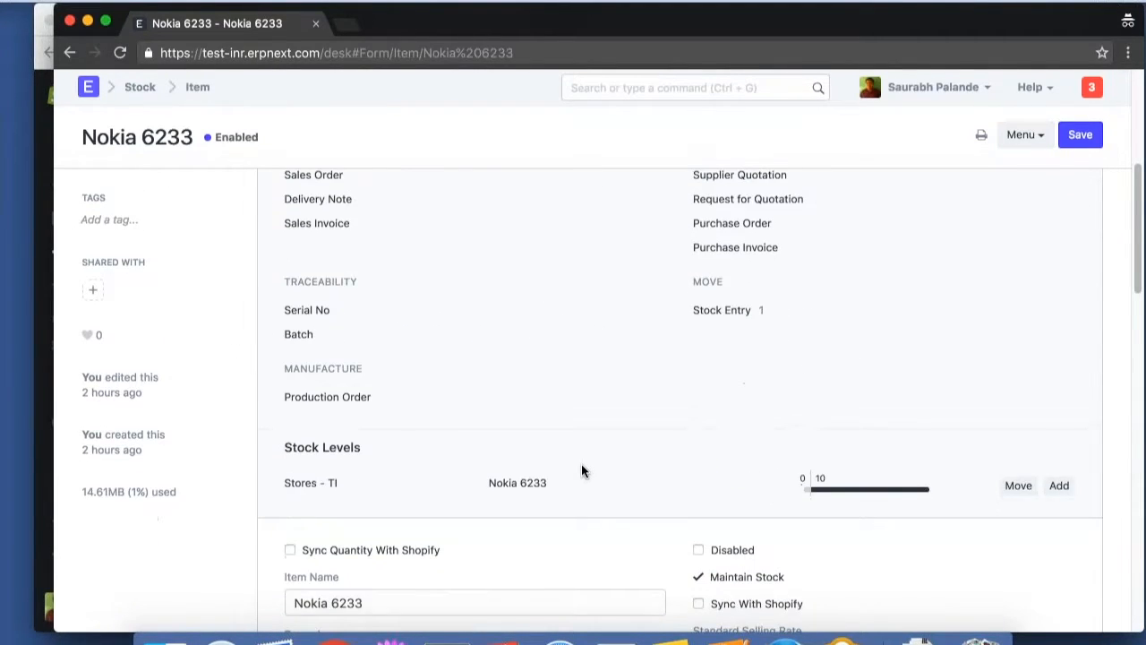
scroll(581, 470, "down", 1)
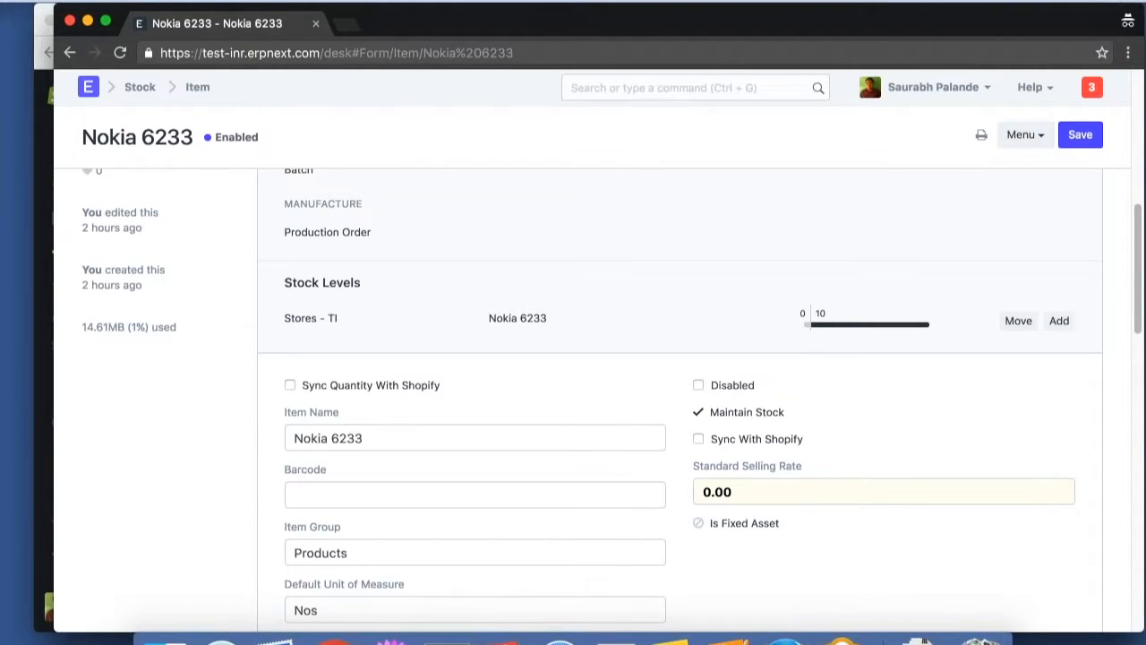
left_click(699, 439)
scroll(974, 228, "up", 4)
left_click(1079, 135)
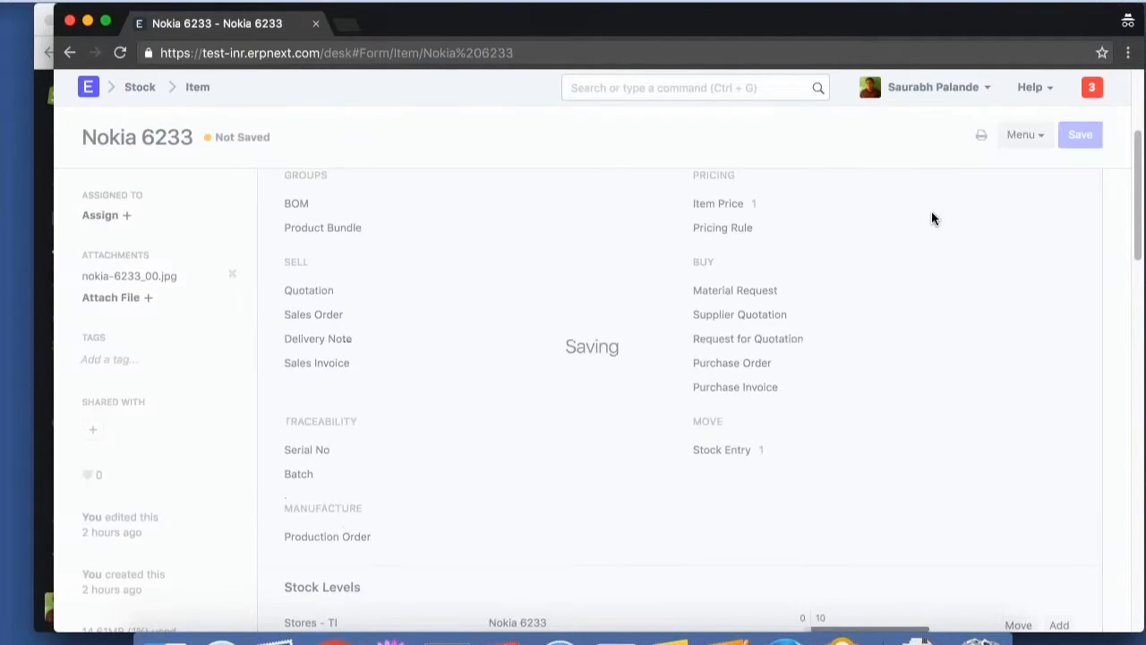
scroll(810, 277, "up", 3)
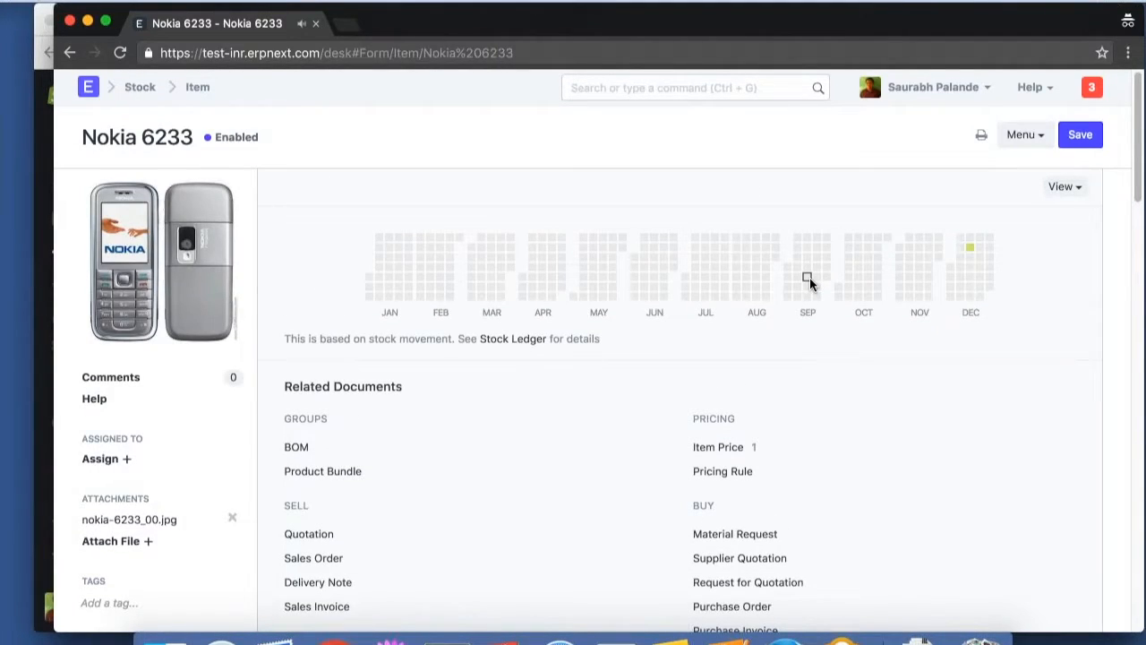
mouse_move(809, 282)
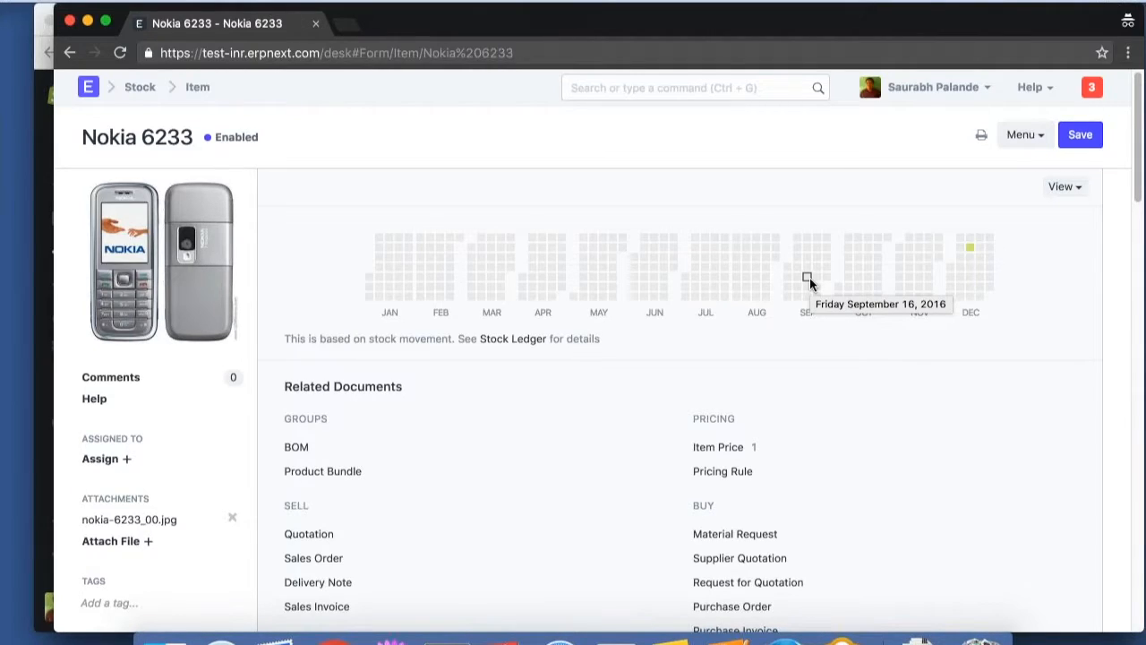
- Turn on Shopify syncing for the Nokia c6 - 01 item and save it
left_click(197, 87)
left_click(353, 302)
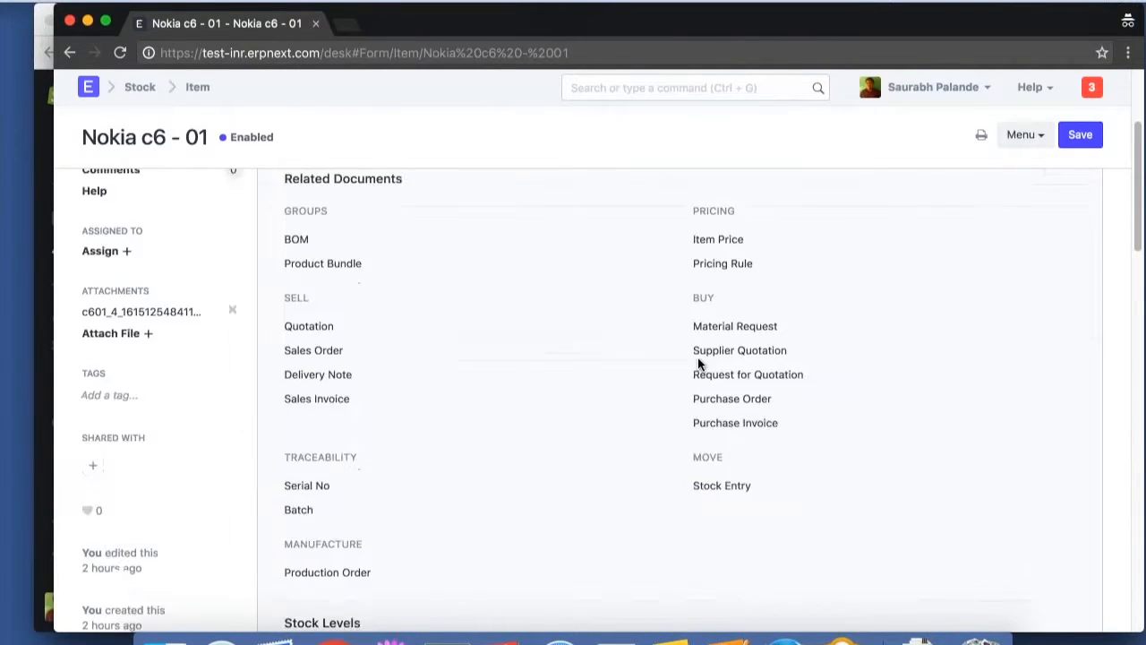
scroll(698, 357, "down", 4)
left_click(699, 403)
left_click(1080, 135)
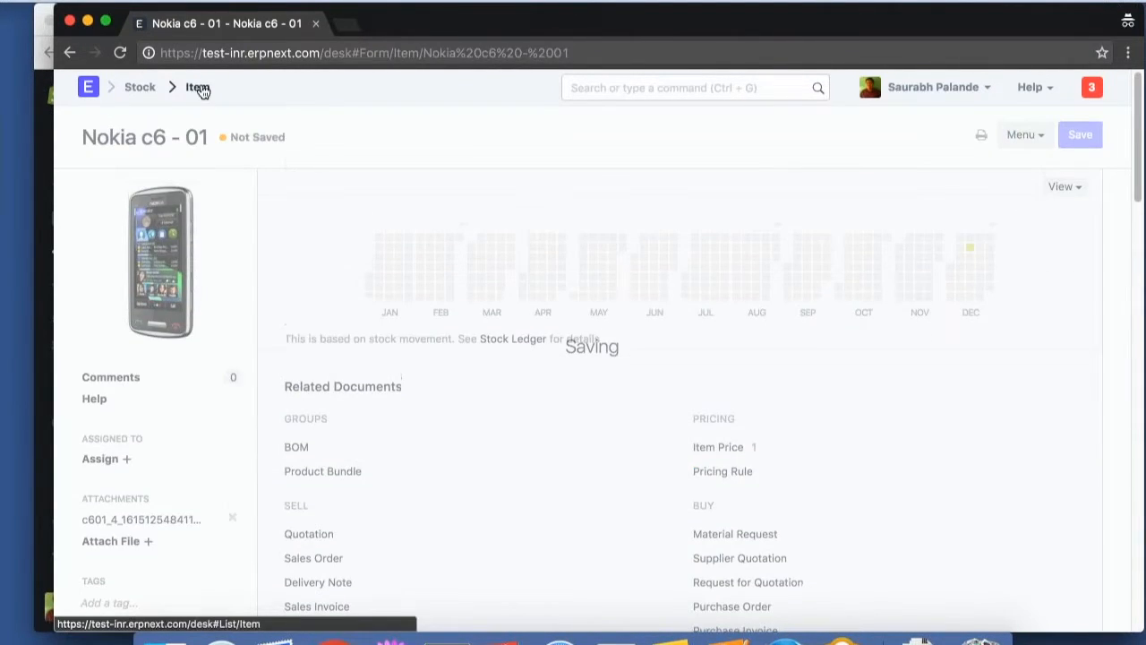
- Enable Shopify sync and quantity sync for Nokia Lumia 520 and save it
left_click(197, 86)
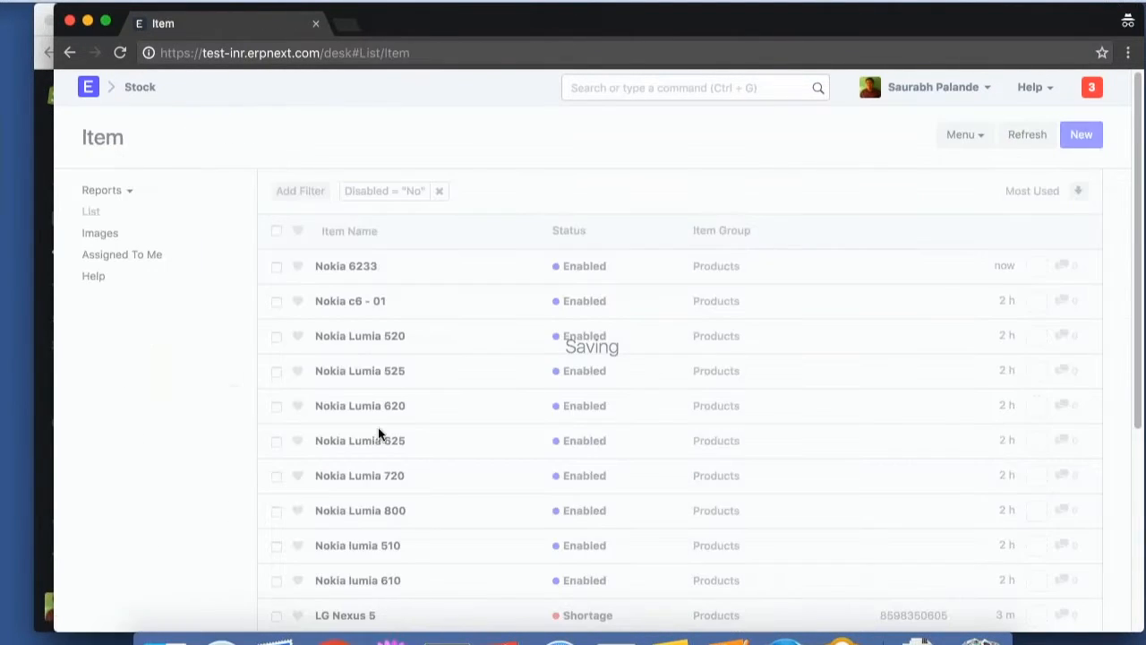
left_click(384, 341)
scroll(511, 452, "down", 10)
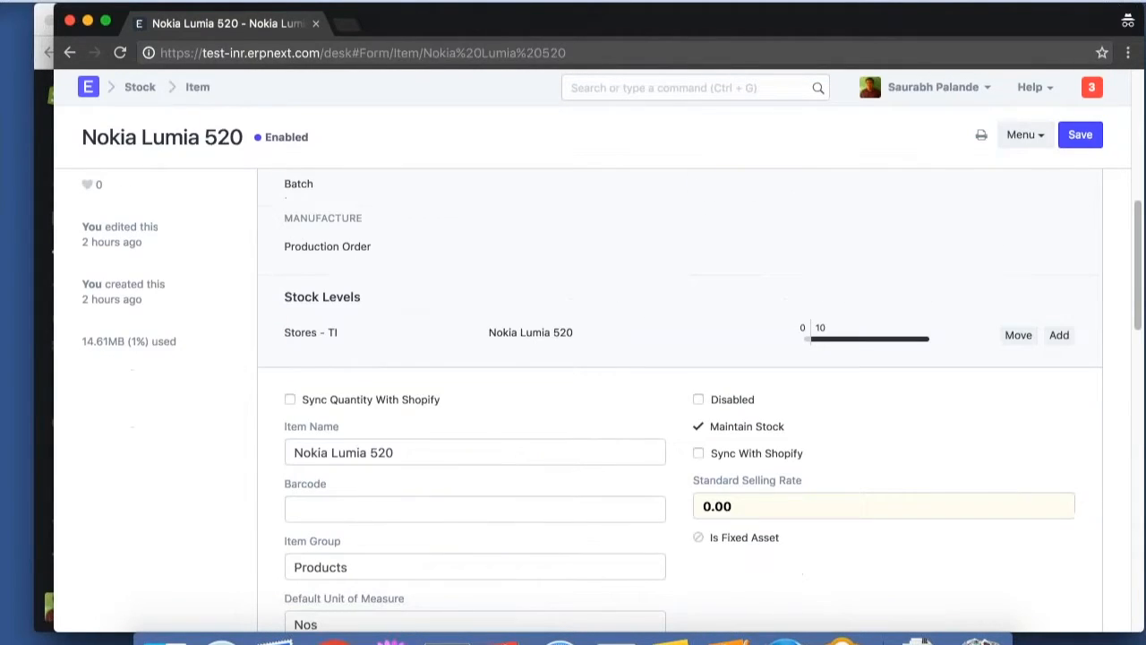
left_click(699, 453)
left_click(290, 399)
left_click(1080, 134)
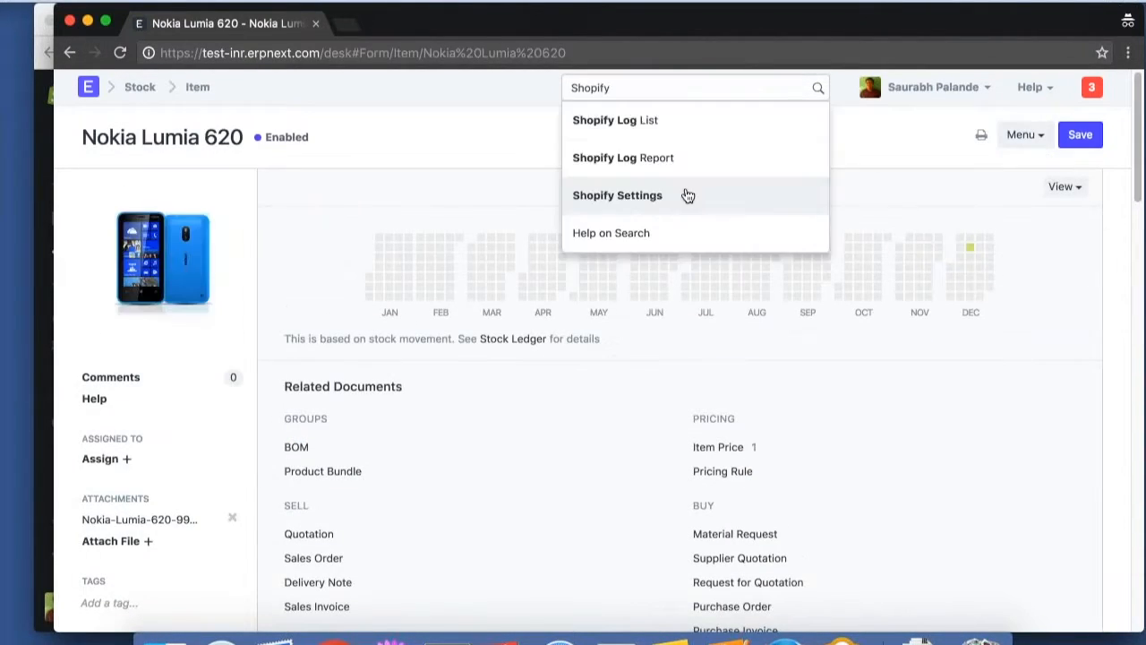
- Queue a Shopify sync from the Shopify Settings page
left_click(686, 192)
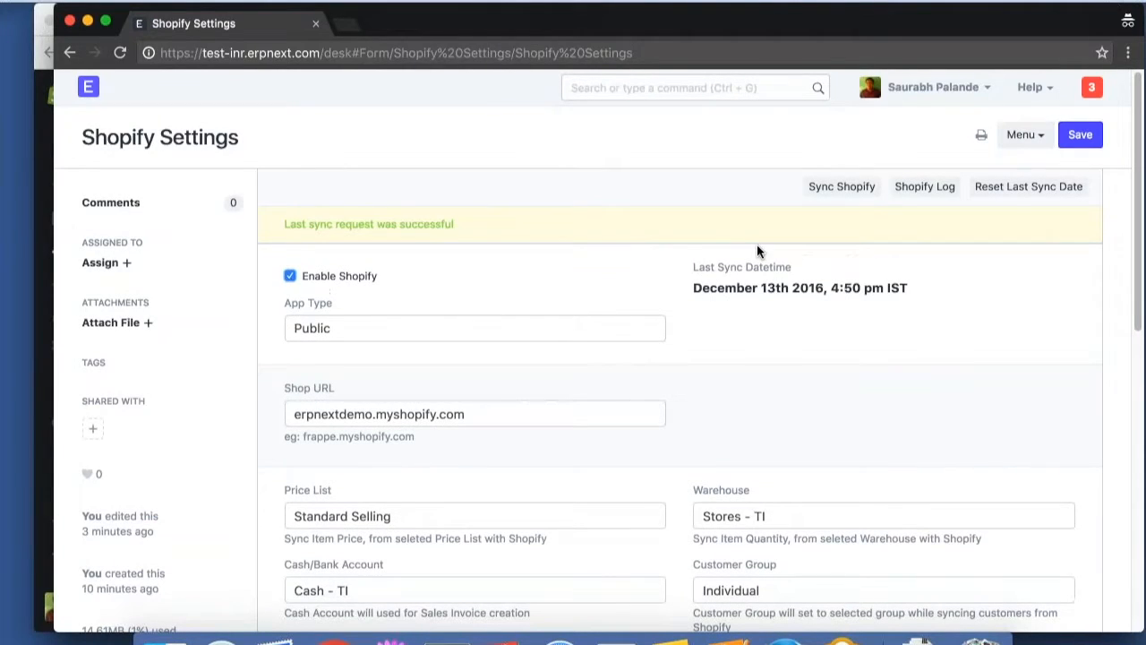
left_click(835, 191)
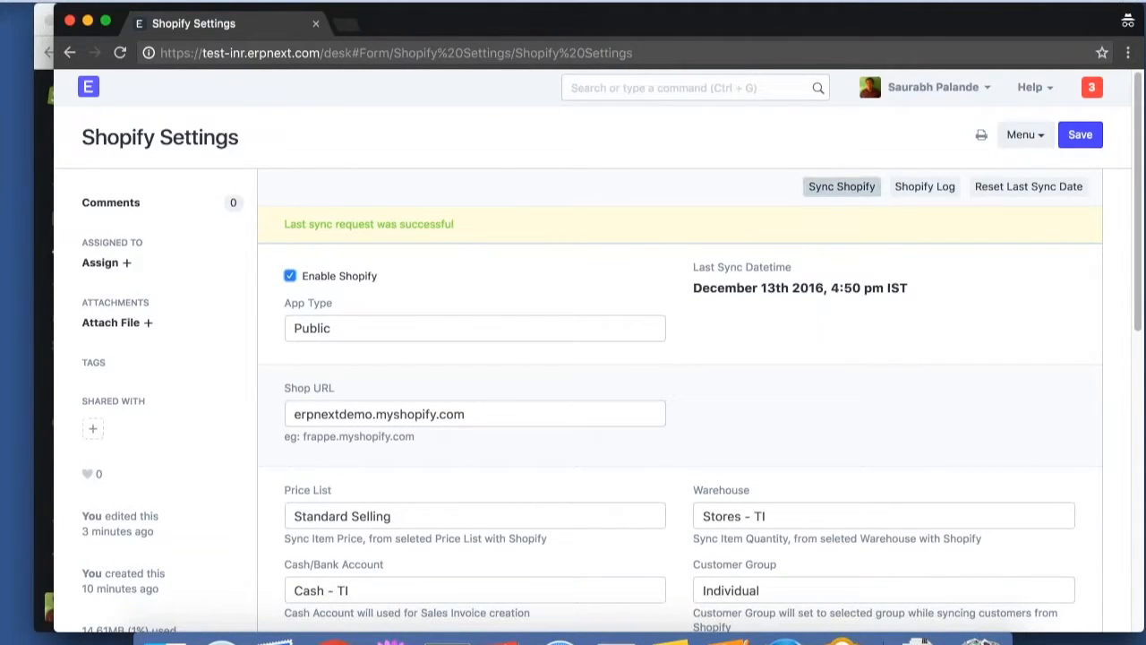
left_click(838, 195)
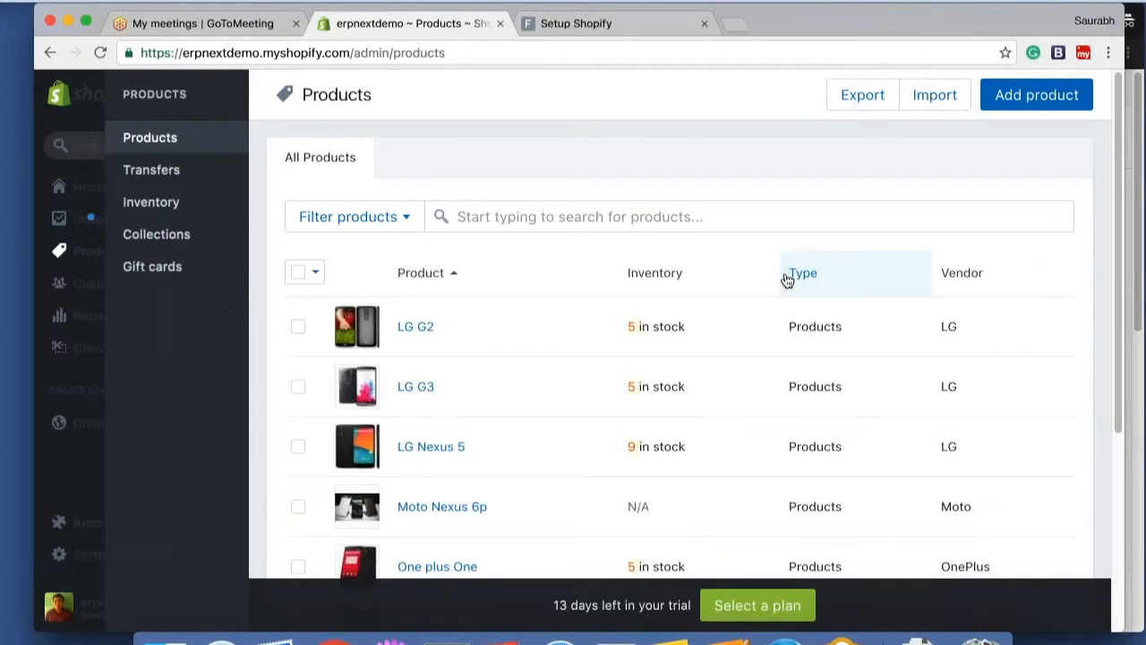
- Reload Shopify's product list and scroll through the Nokia products and their stock levels
left_click(146, 141)
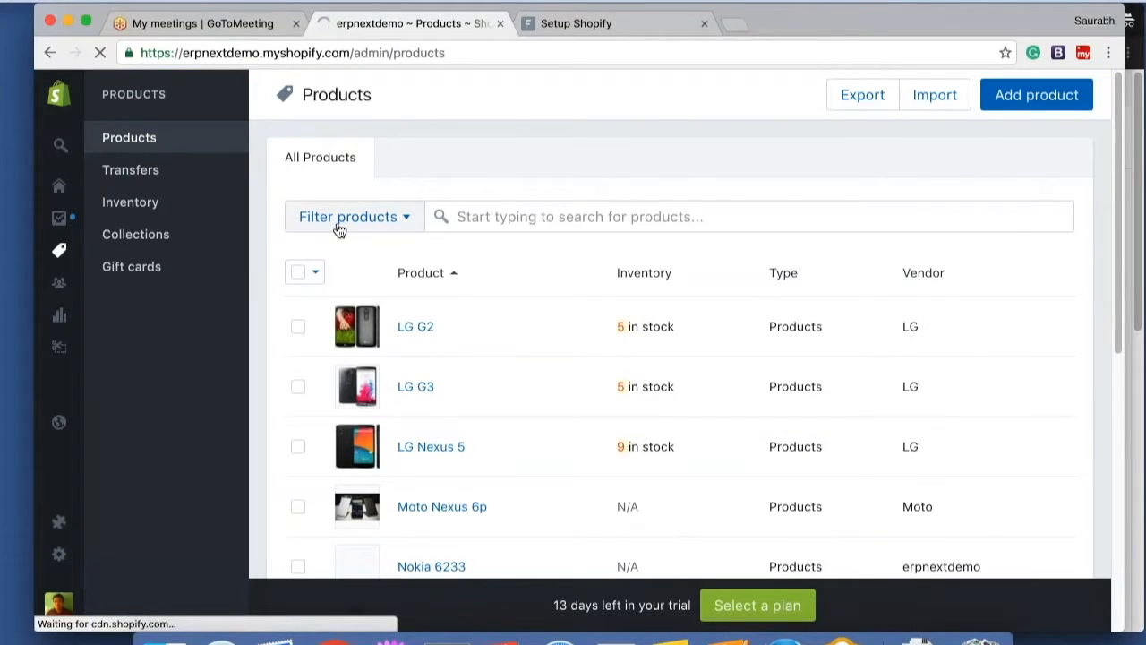
scroll(627, 304, "down", 3)
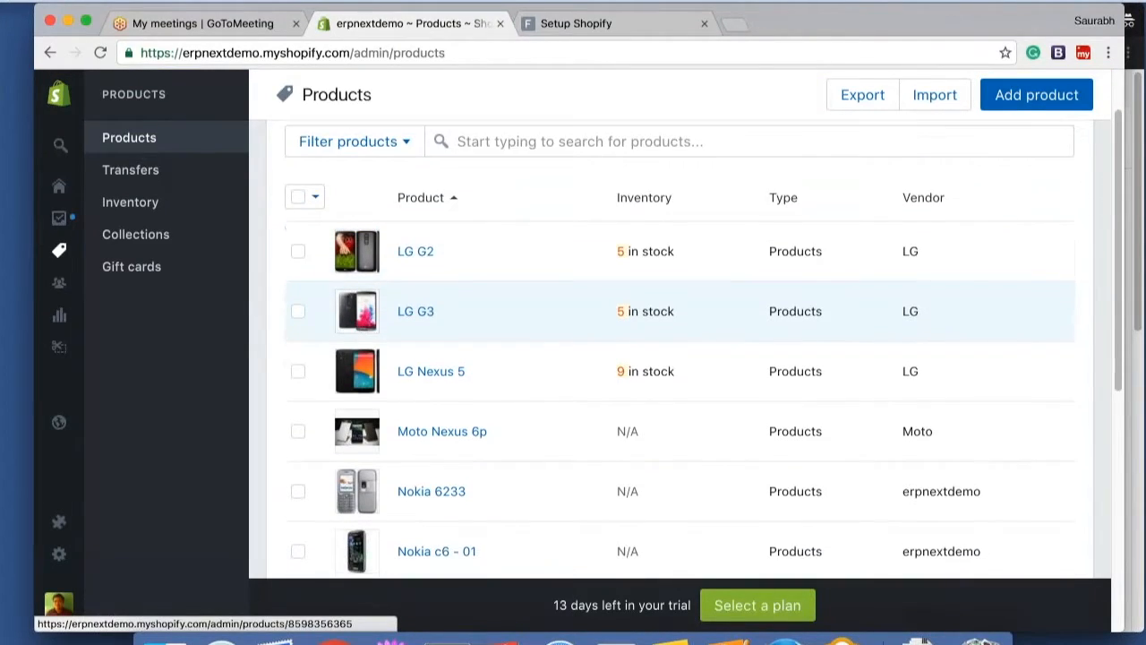
scroll(626, 287, "down", 2)
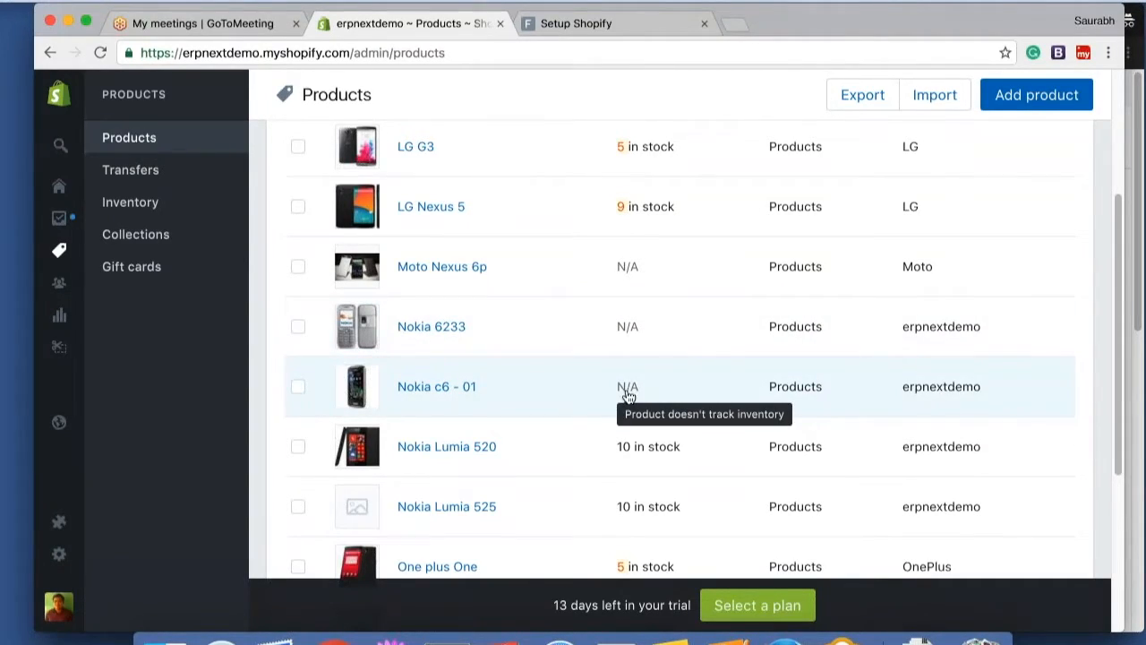
scroll(474, 455, "down", 1)
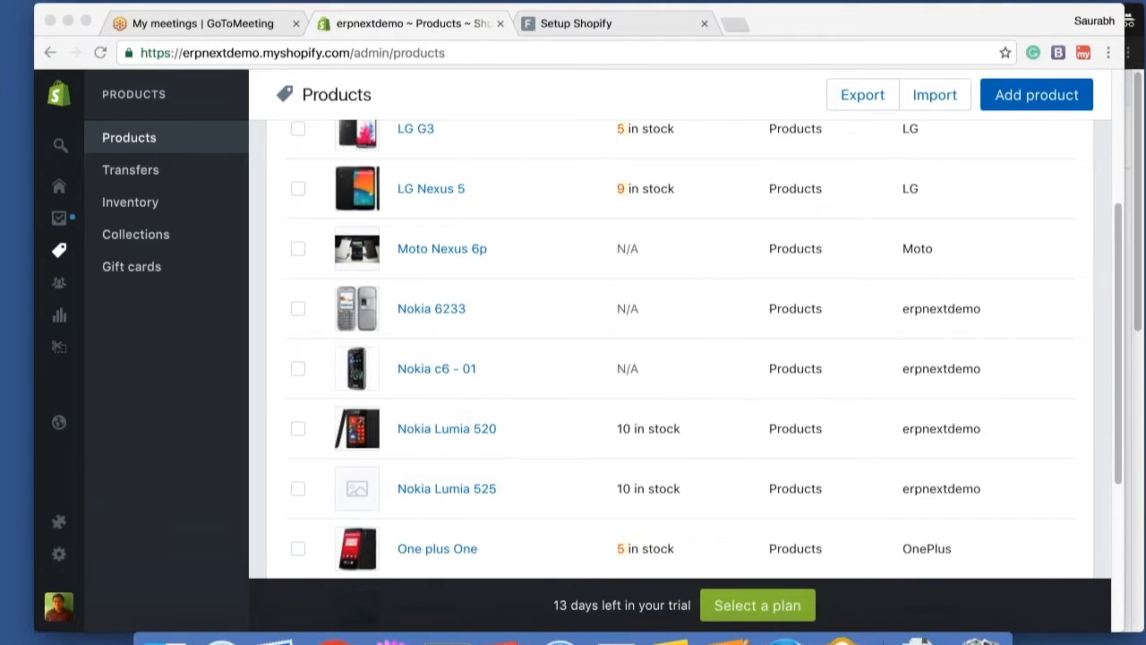
- Switch to ERPNext and open the Item List by searching 'item' in the awesomebar
scroll(1103, 360, "up", 2)
left_click(1104, 360)
left_click(1129, 350)
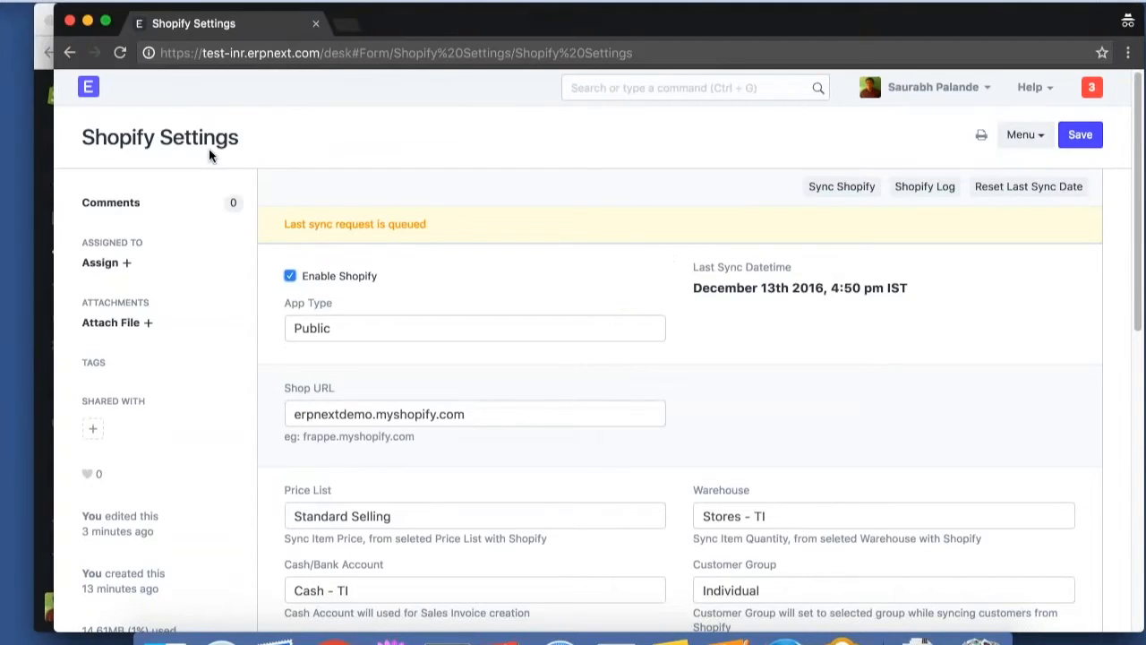
key("ctrl+g")
type("item")
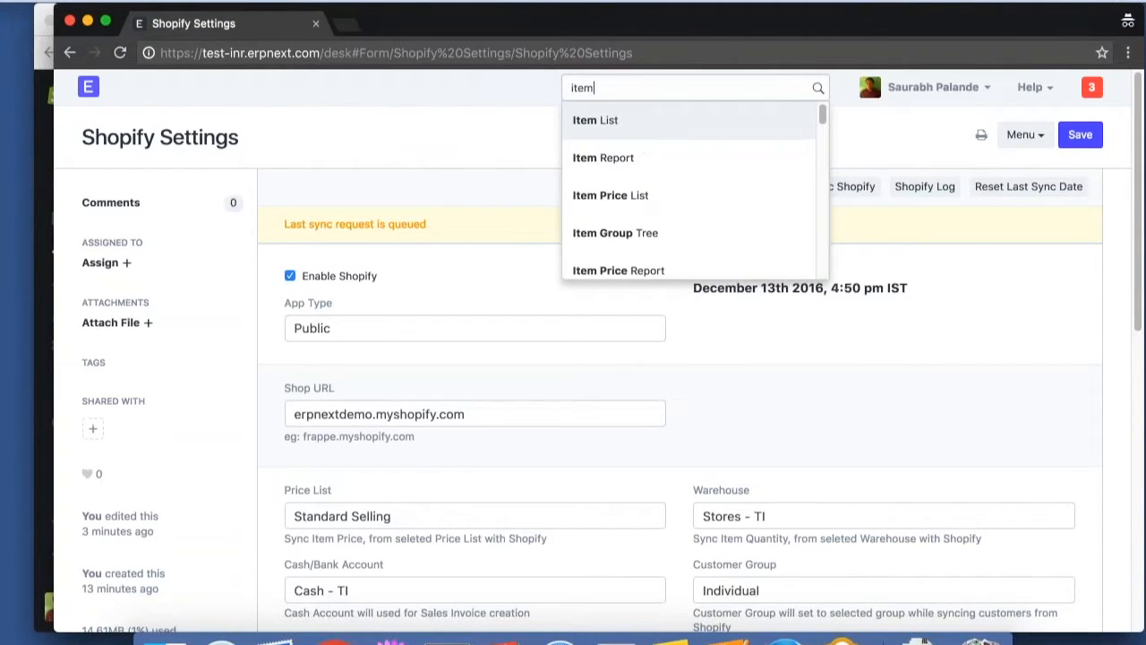
key("Return")
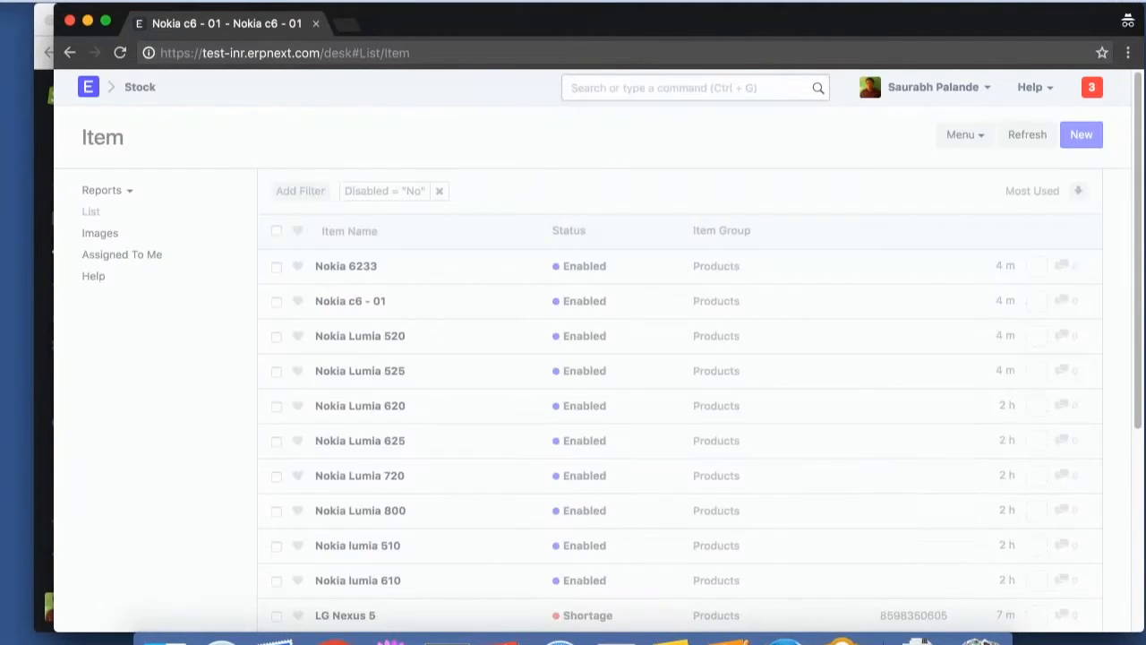
left_click(359, 267)
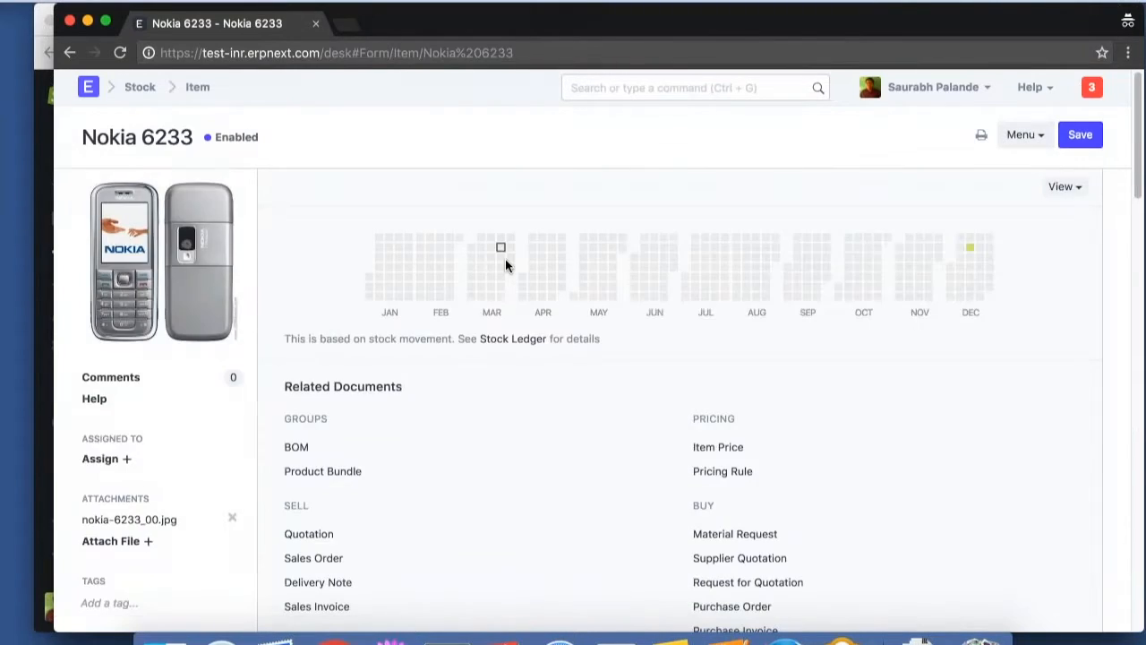
scroll(519, 287, "down", 10)
scroll(519, 296, "down", 1)
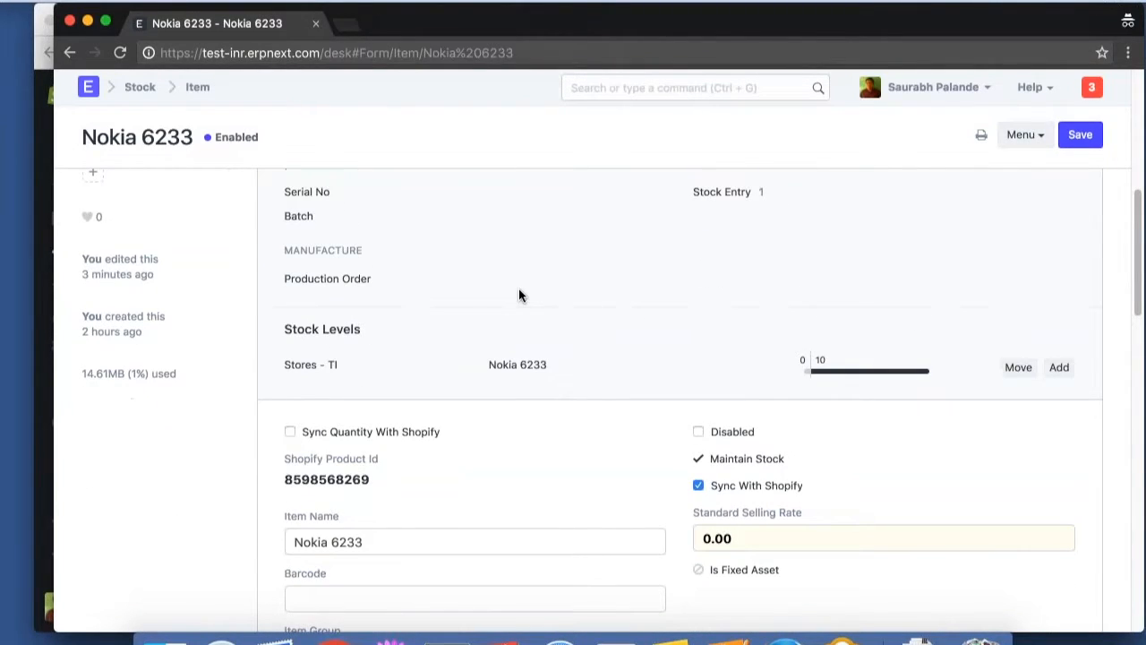
left_click_drag(380, 489, 278, 461)
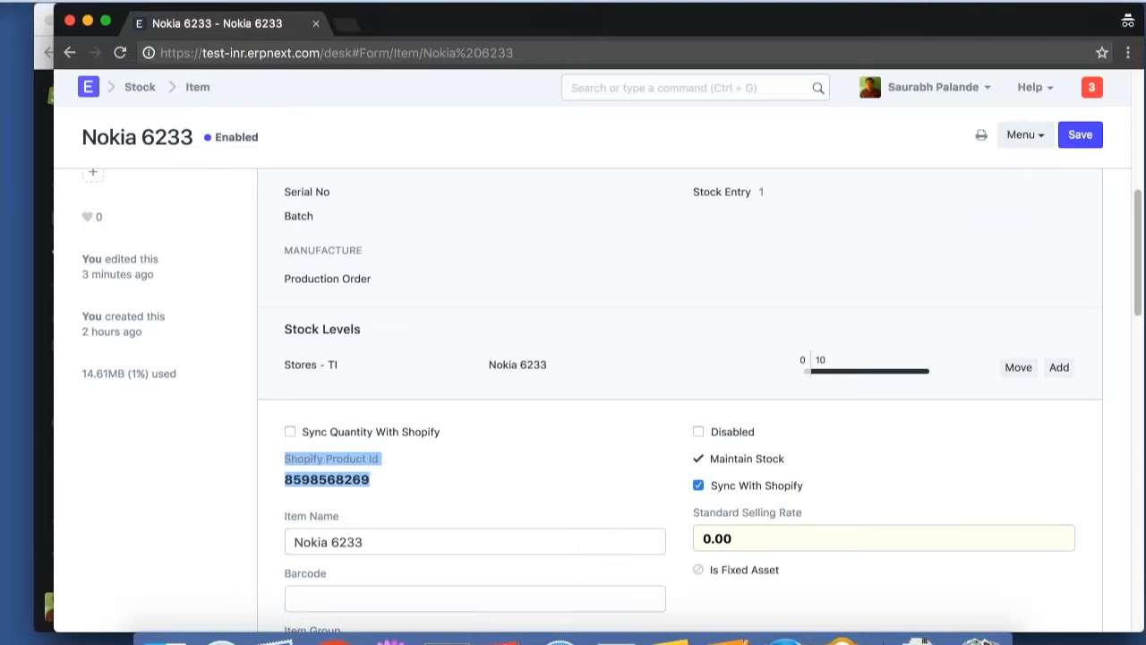
left_click(649, 260)
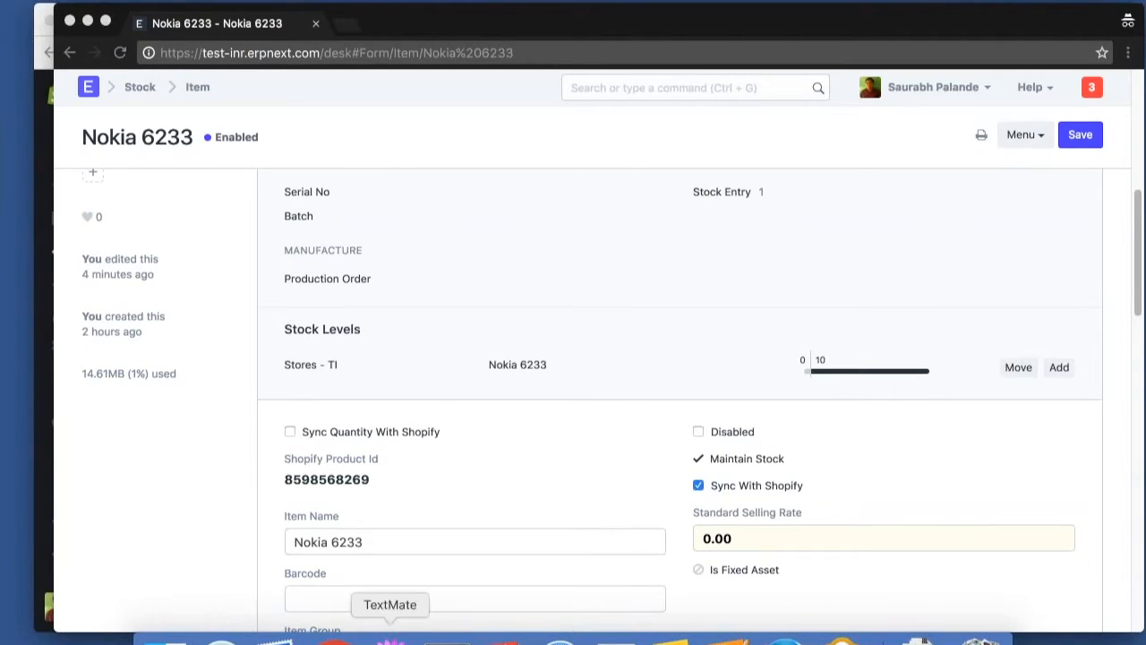
- Create a new Shopify customer with first name, last name and e-mail, and save it
left_click(39, 411)
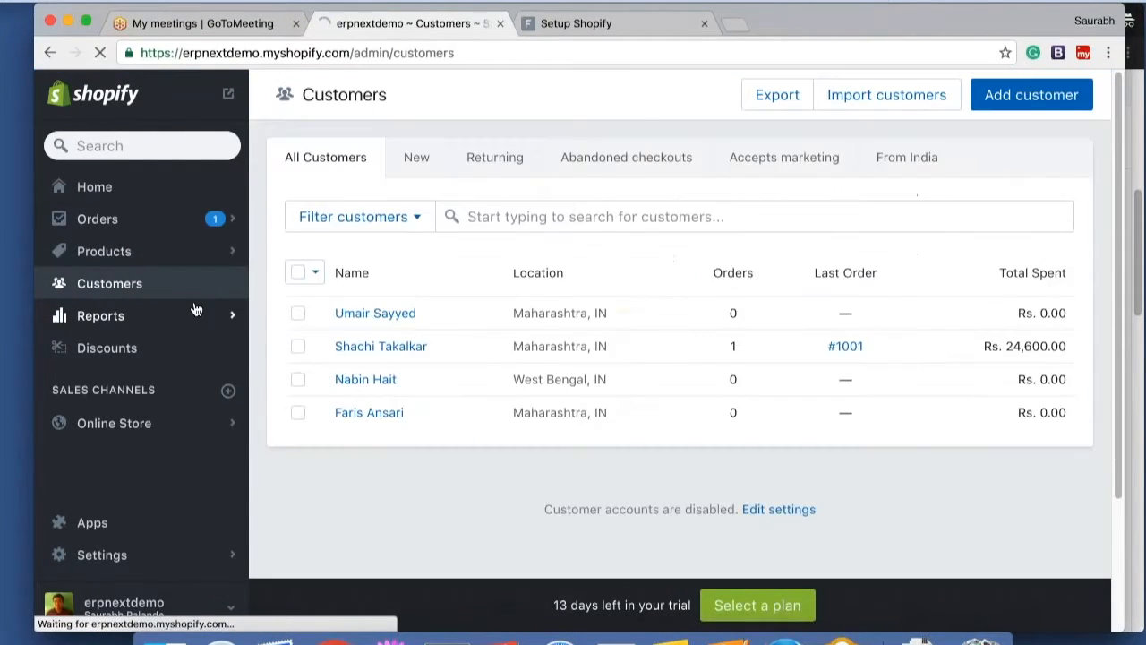
left_click(1019, 106)
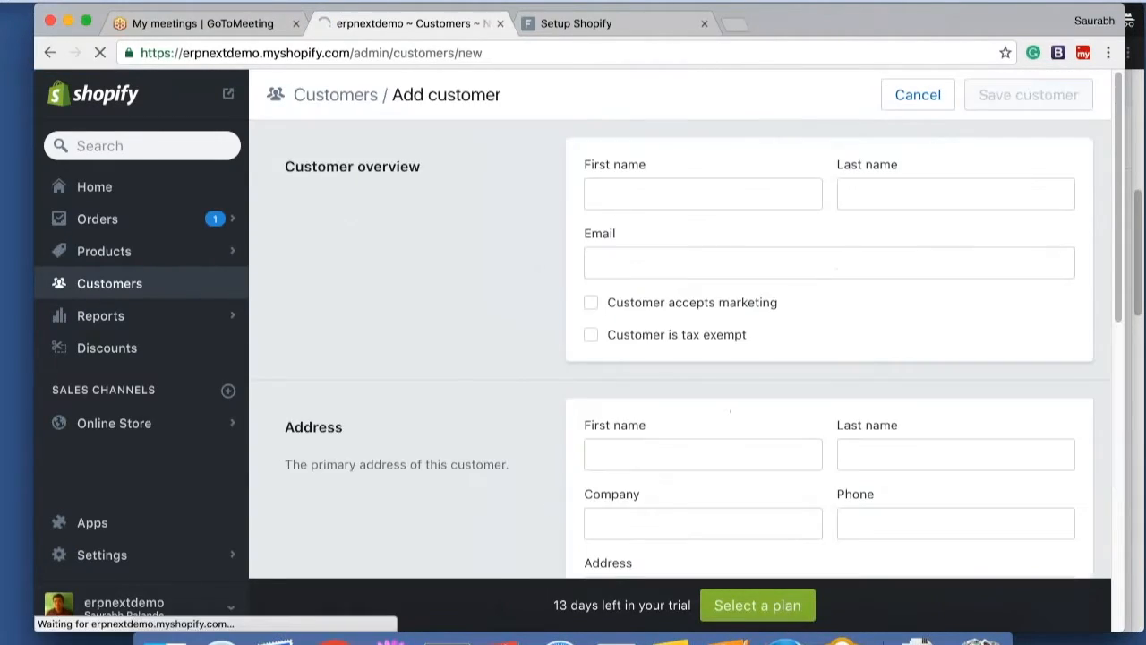
left_click(666, 189)
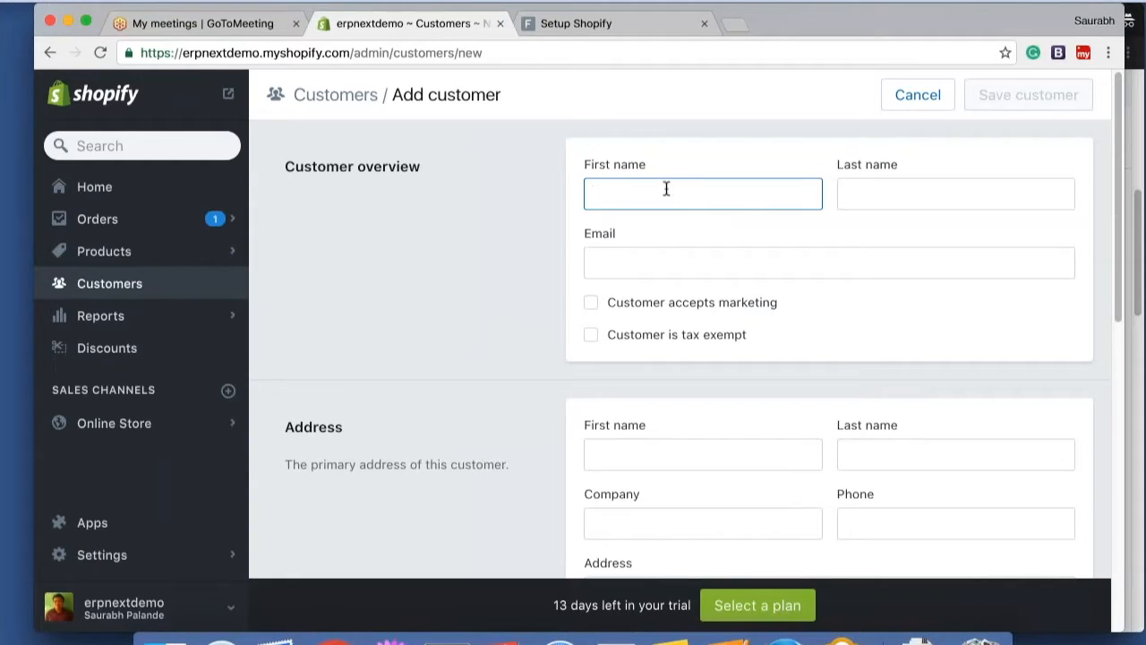
key("Tab")
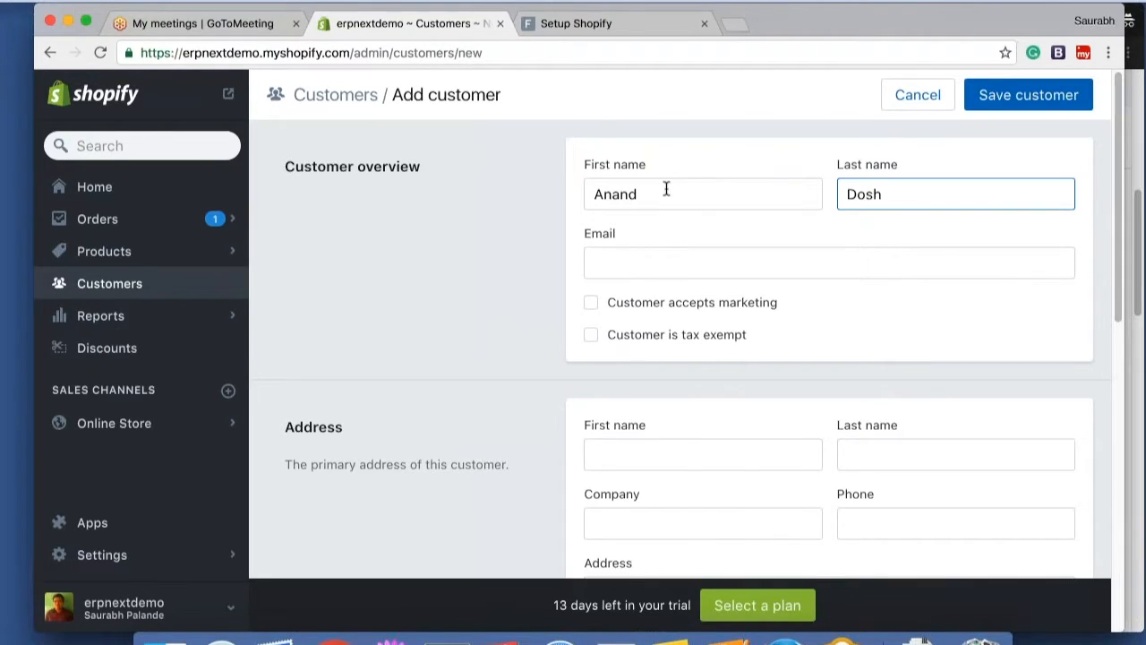
key("Tab")
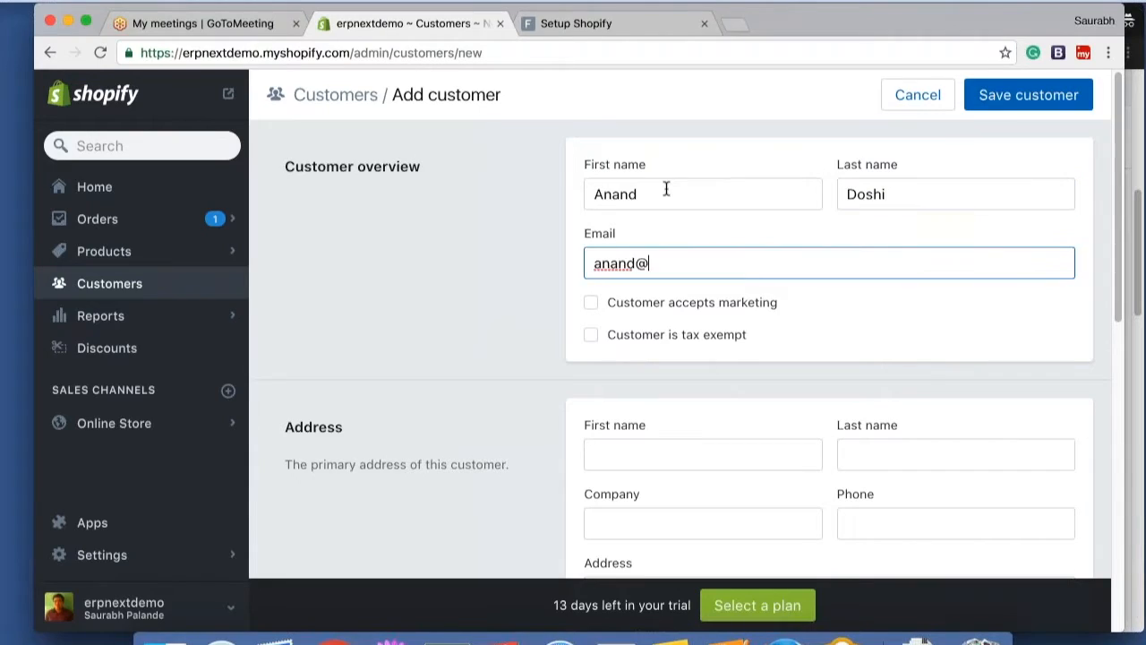
left_click(1028, 94)
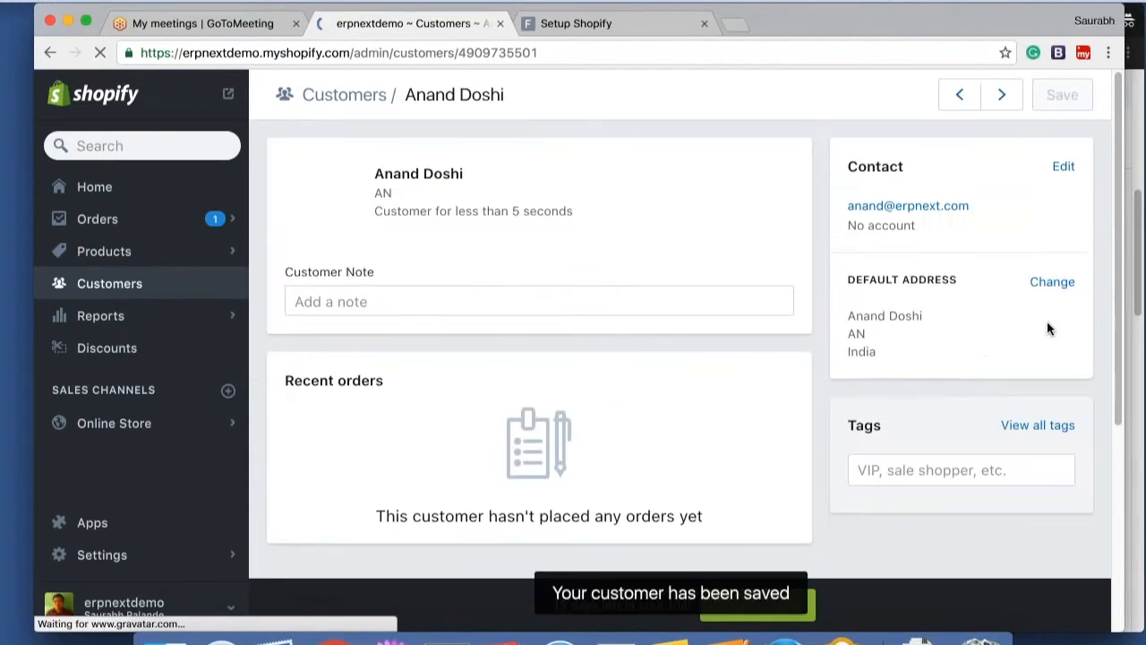
- Edit the customer's default address and enter the street address lines
left_click(1051, 283)
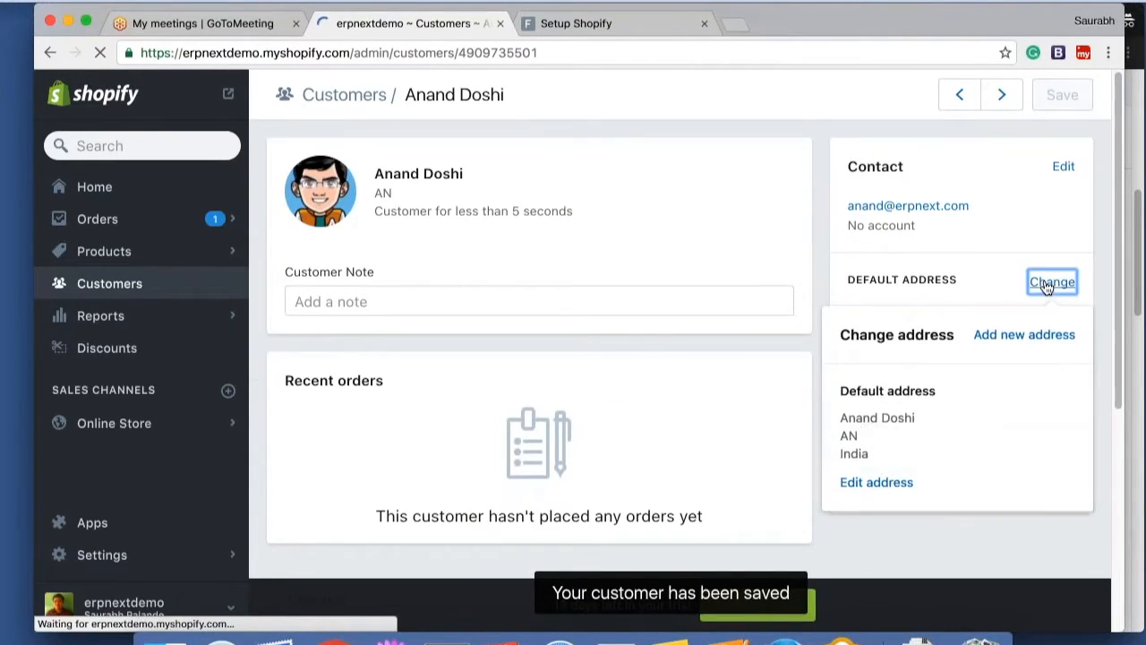
left_click(877, 482)
key("Tab")
type("Ghatkopar")
key("Tab")
double_click(332, 348)
- Fill in the address's city, postal code and state, then return to the customers list
key("Tab")
type("Ghatkopar")
left_click(661, 399)
type("400001")
left_click(723, 462)
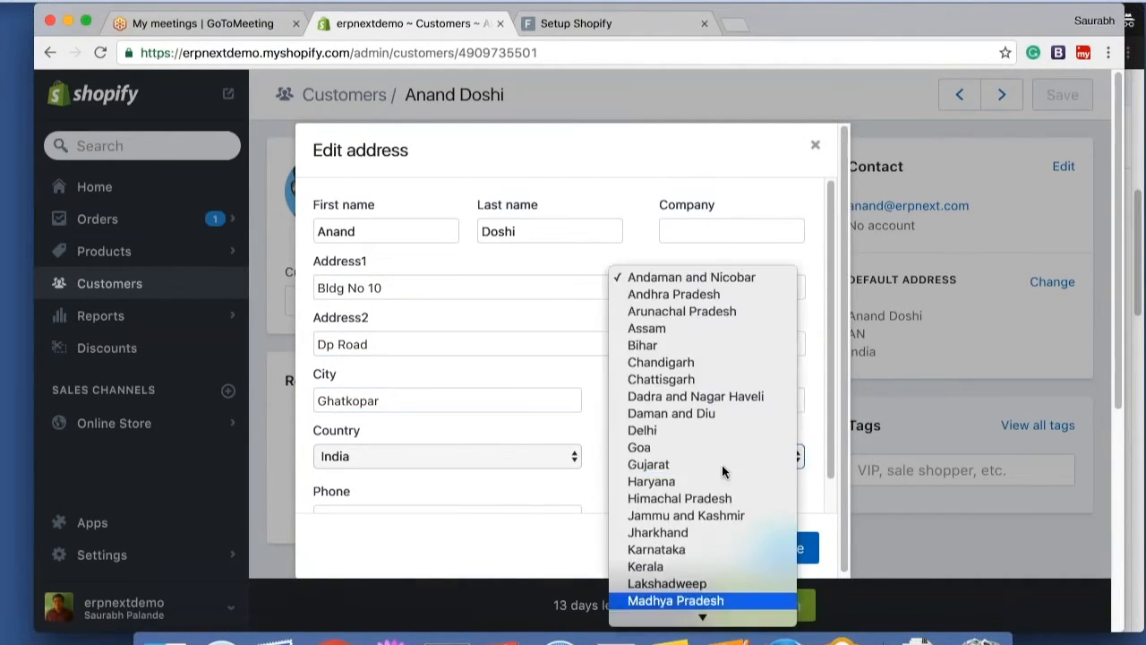
left_click(791, 550)
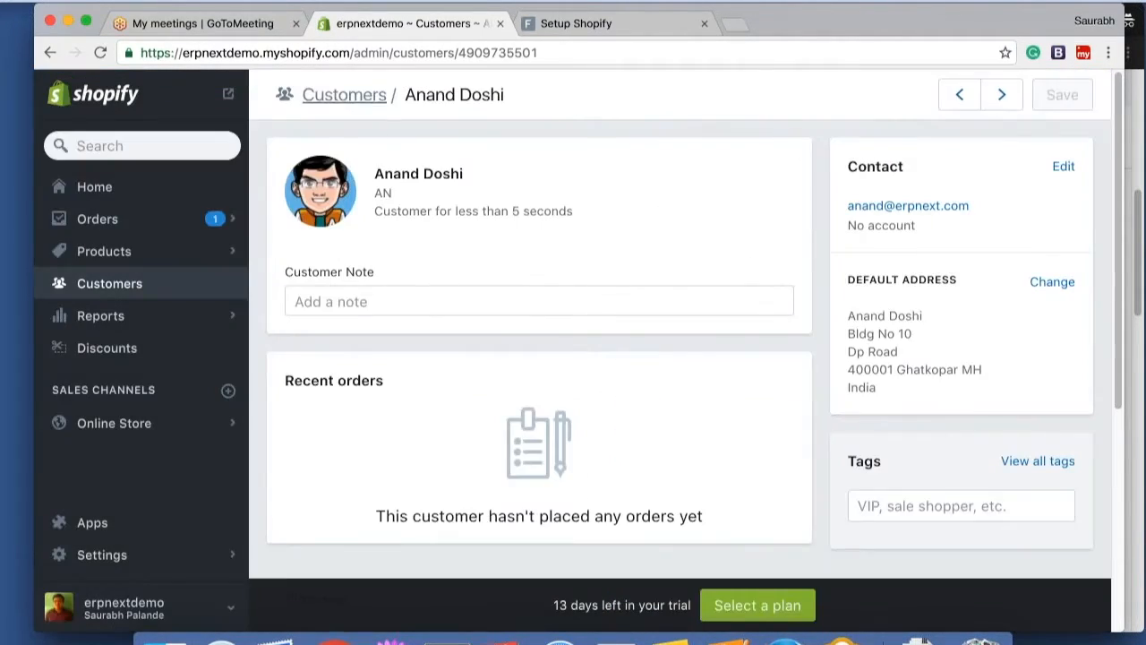
left_click(357, 96)
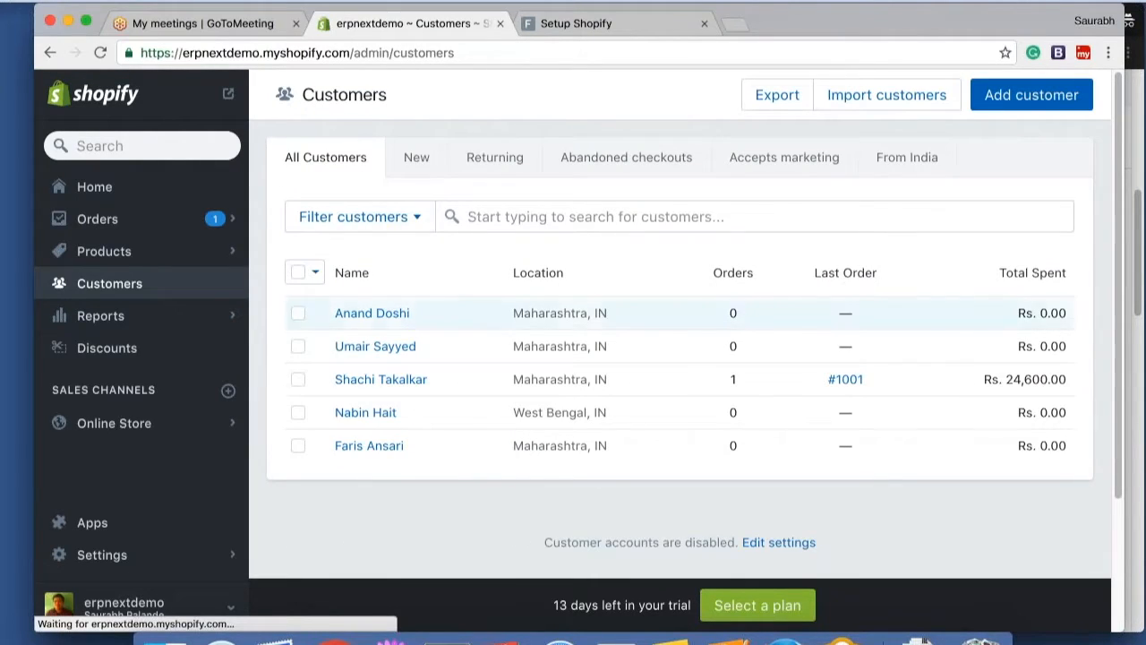
left_click(1130, 419)
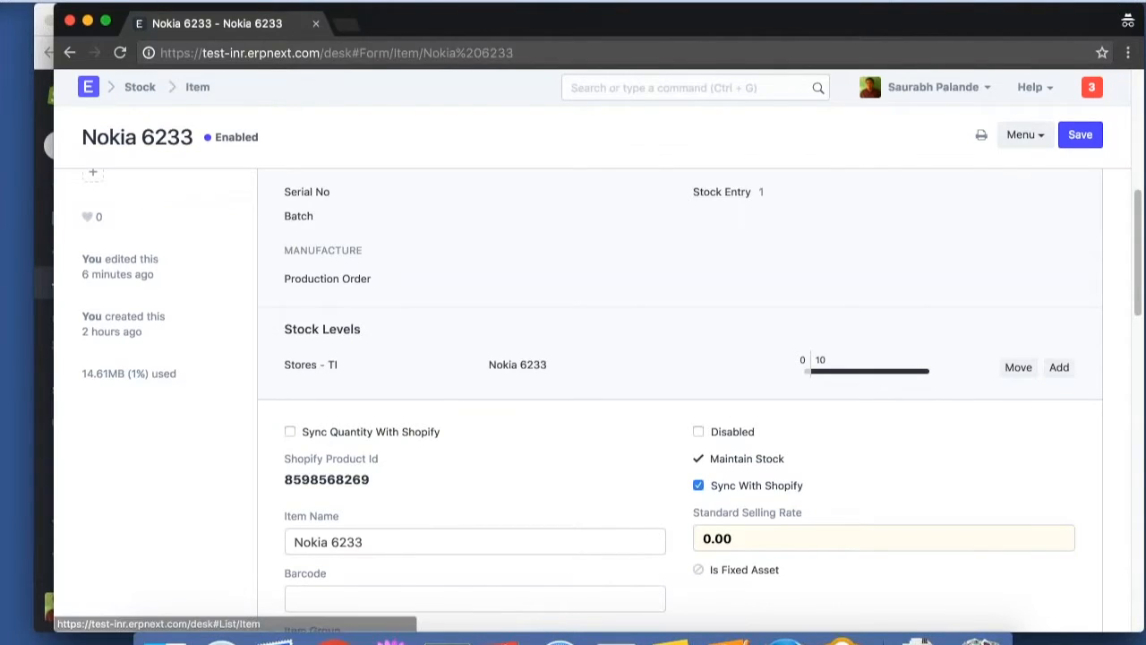
- Queue another Shopify sync from Shopify Settings, then go to ERPNext's Customer list
left_click(660, 87)
type("Sho")
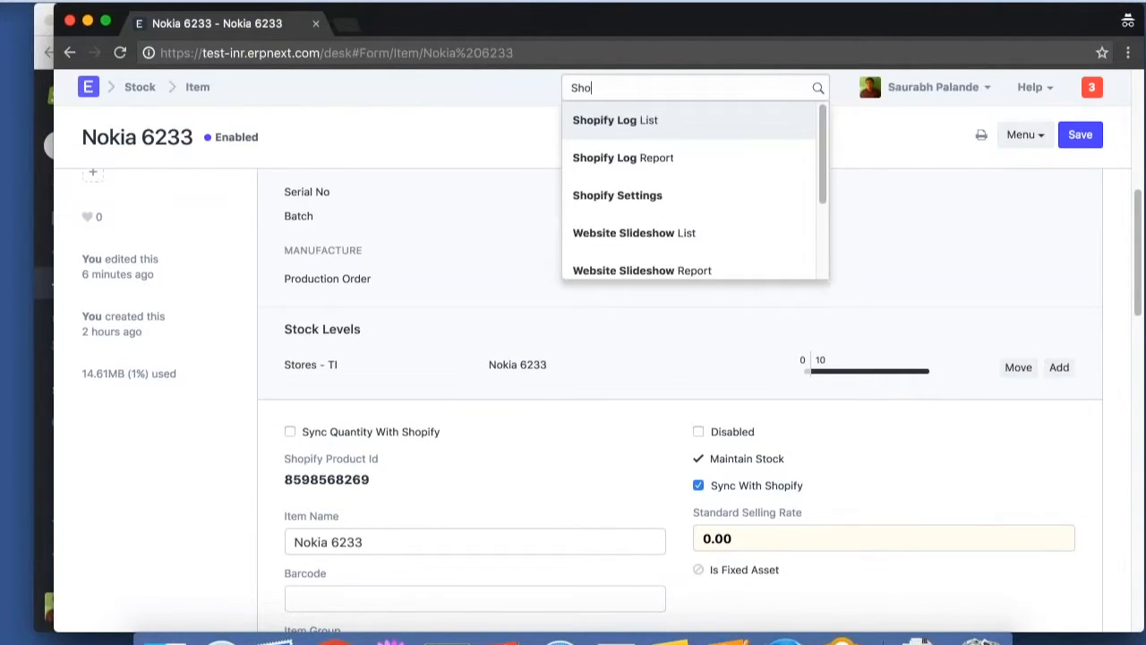
key("Down")
key("Down")
key("Return")
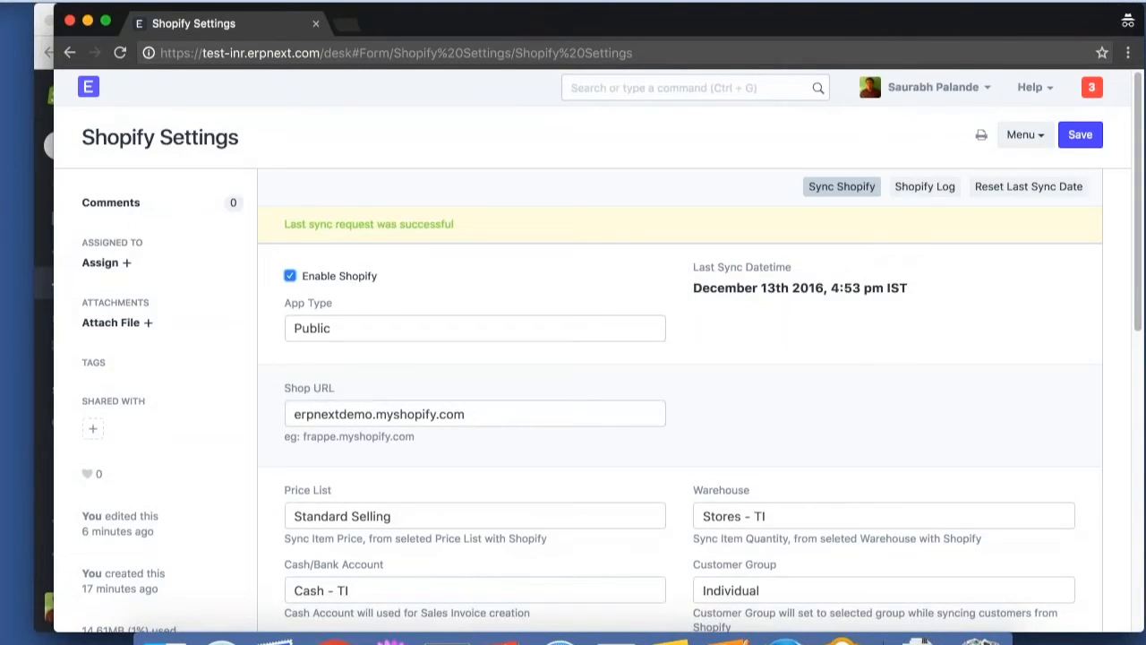
left_click(841, 187)
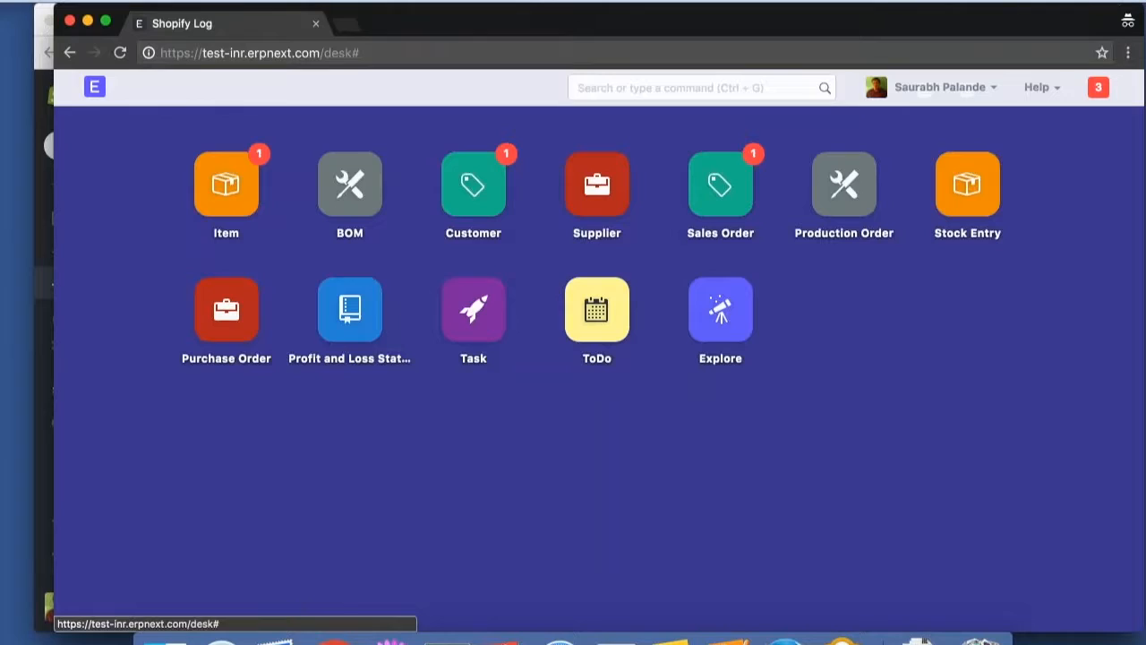
left_click(490, 183)
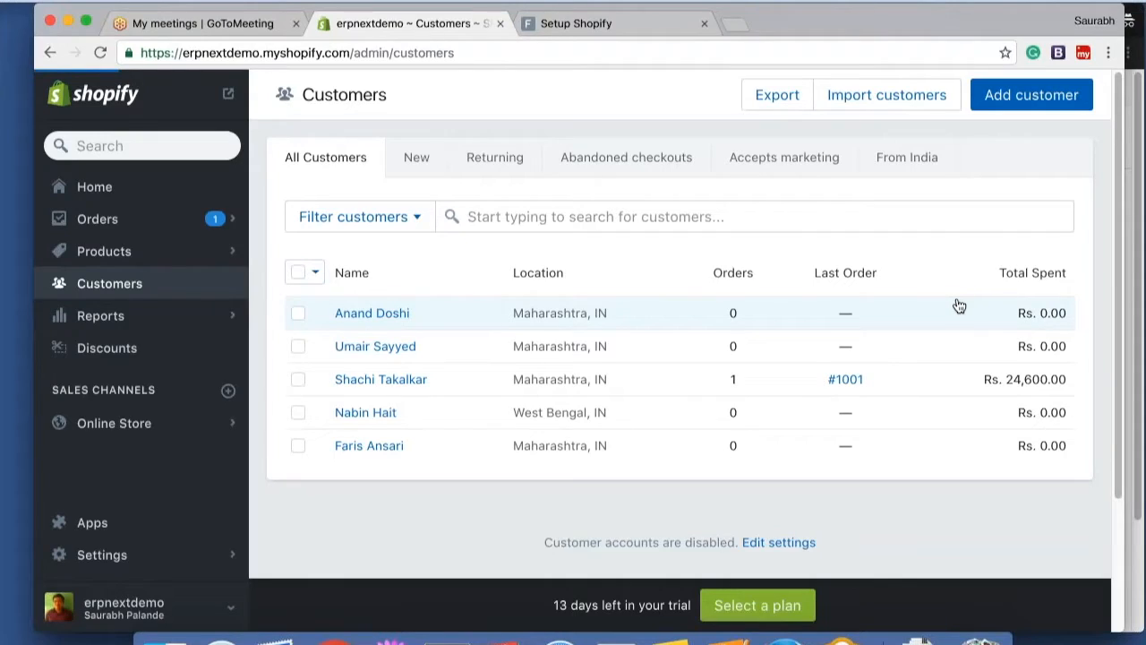
- Open the new customer's Shopify record and review its default address in India
left_click(369, 313)
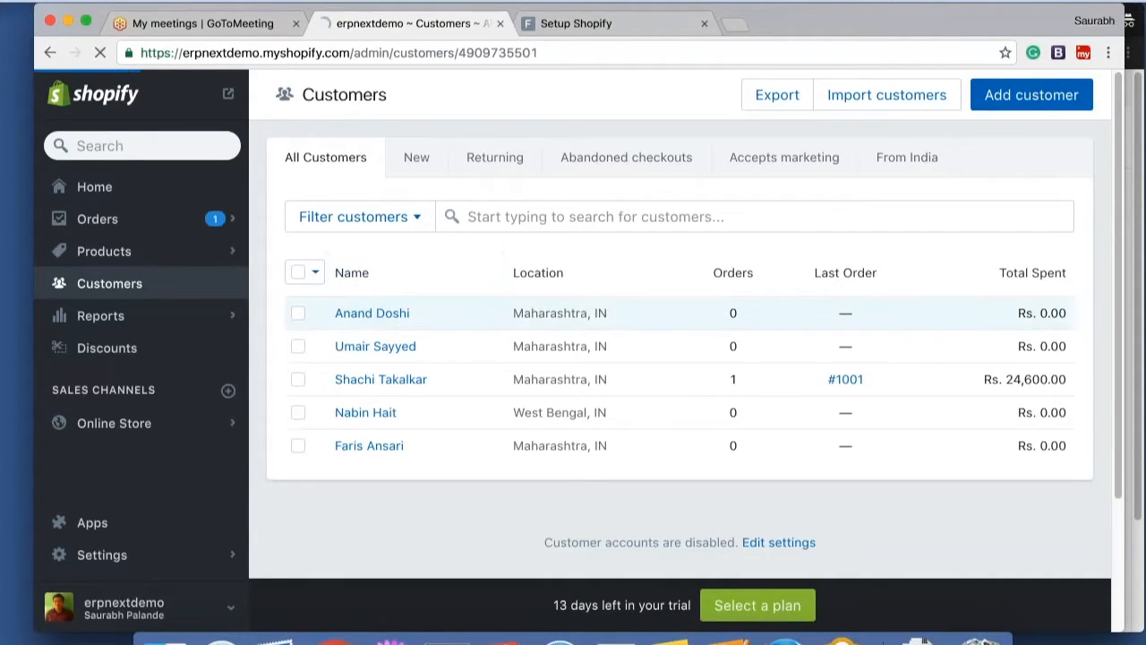
scroll(838, 311, "down", 1)
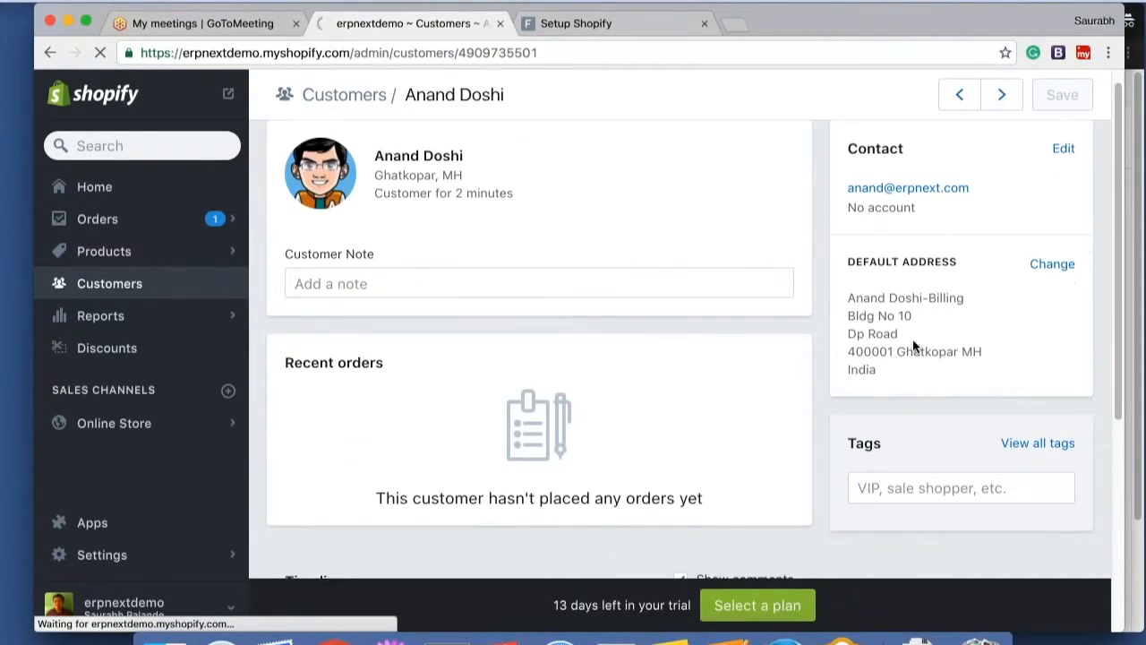
- Open the most recently modified customer in ERPNext and review its billing address
left_click(1136, 444)
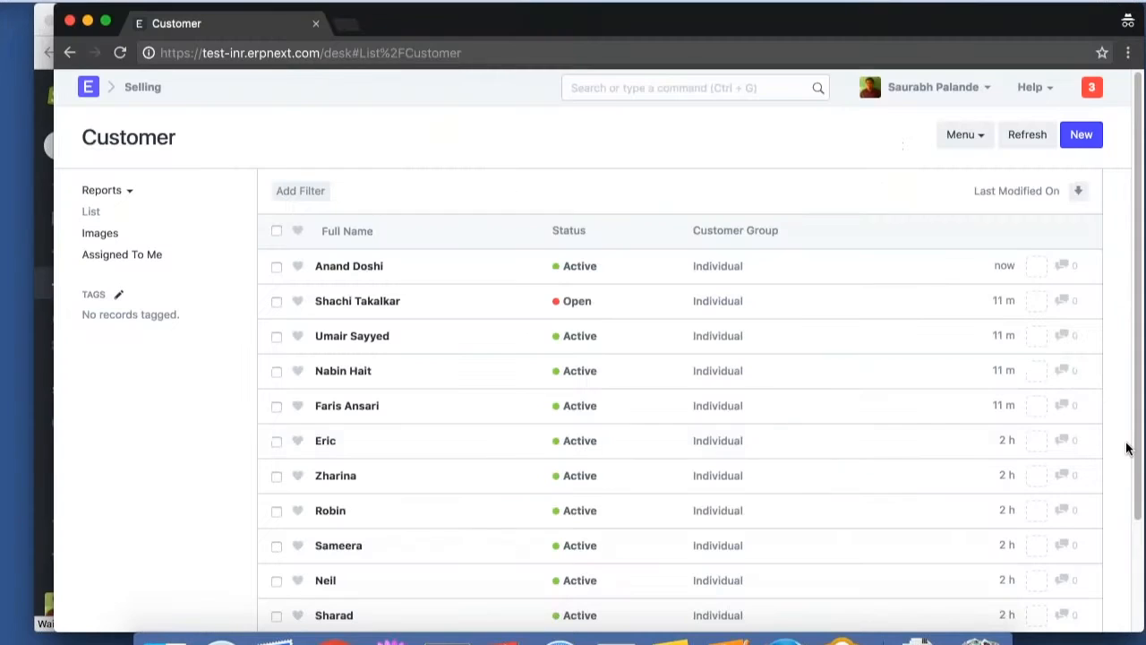
left_click(352, 267)
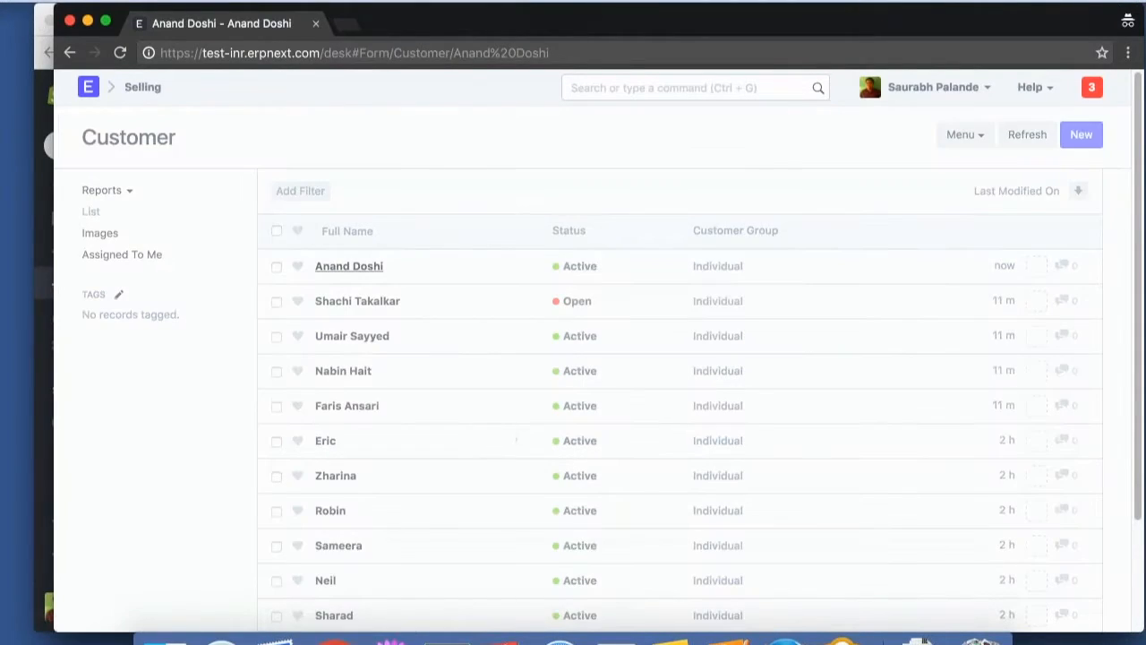
left_click_drag(448, 516, 290, 428)
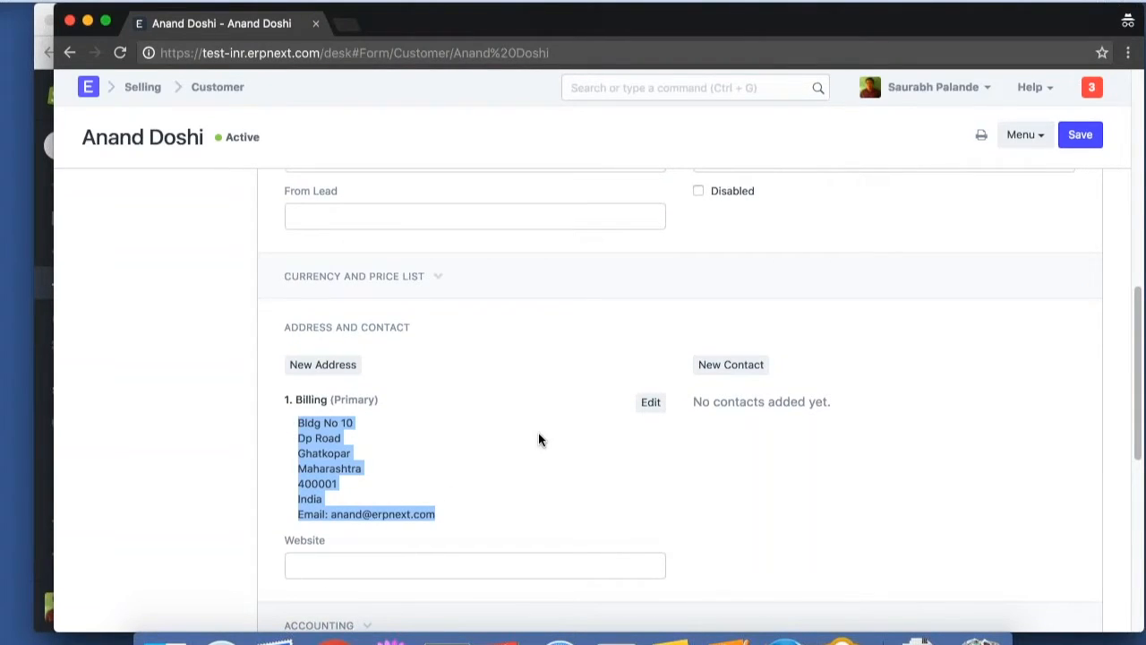
scroll(539, 434, "up", 1)
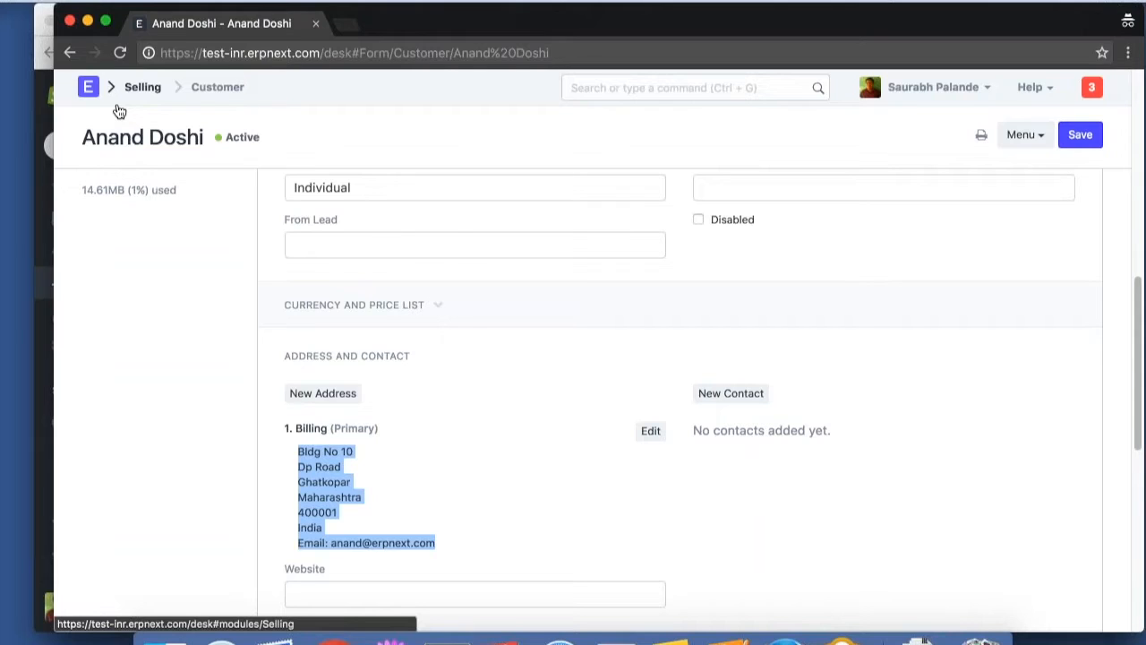
left_click(218, 87)
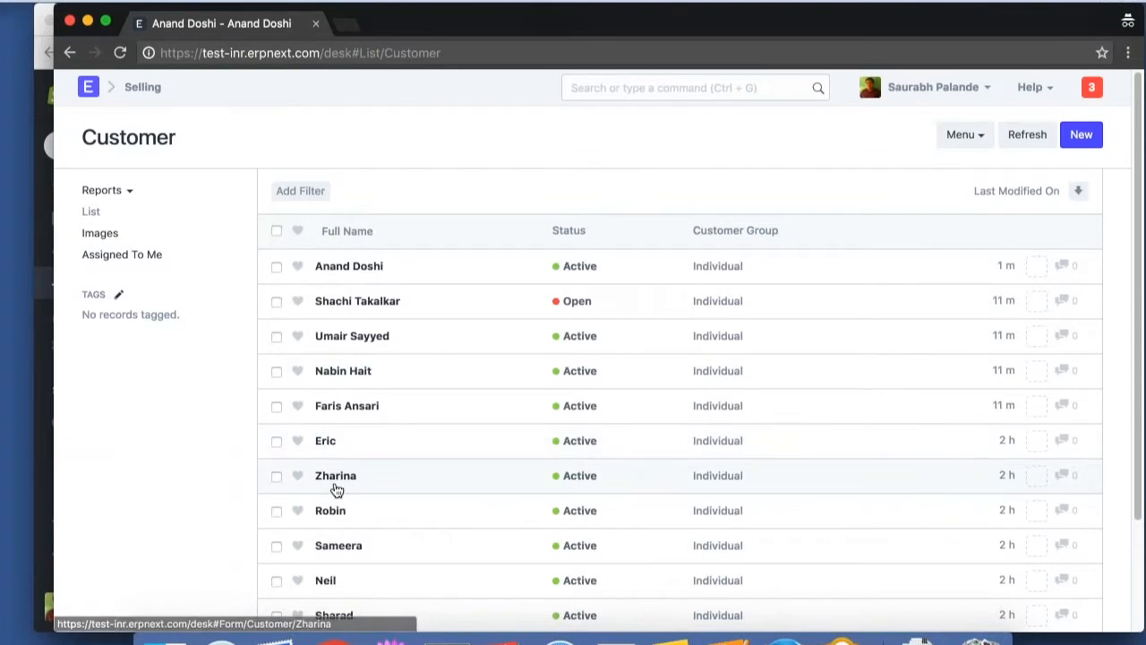
- Turn on Sync With Shopify for a second customer and save the record
left_click(336, 480)
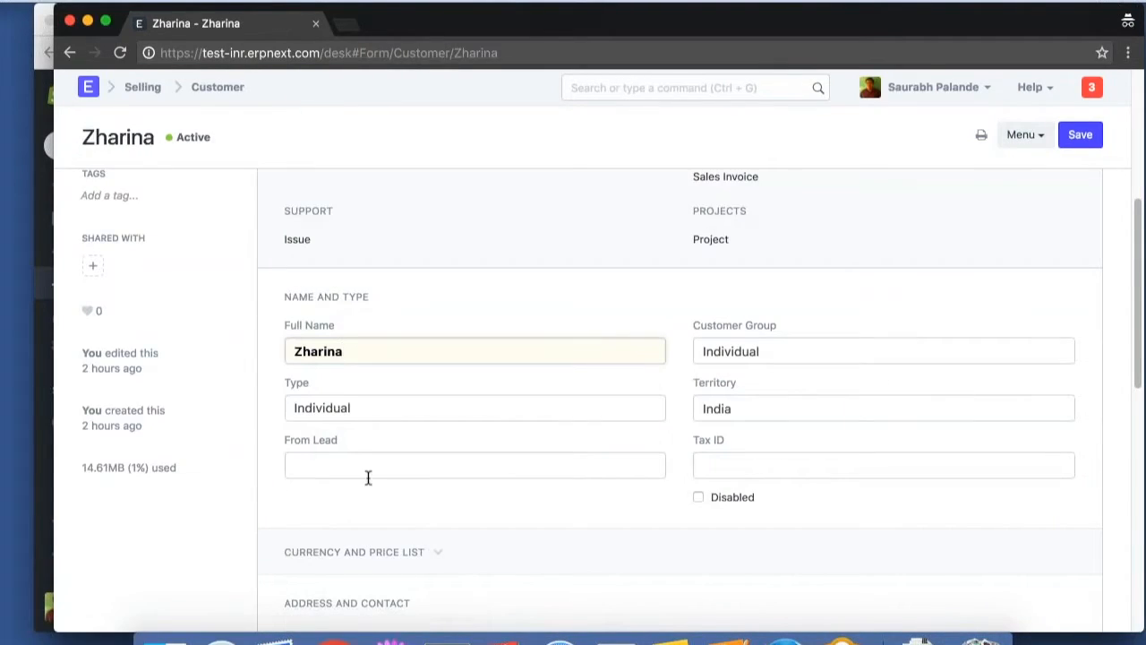
scroll(367, 477, "down", 3)
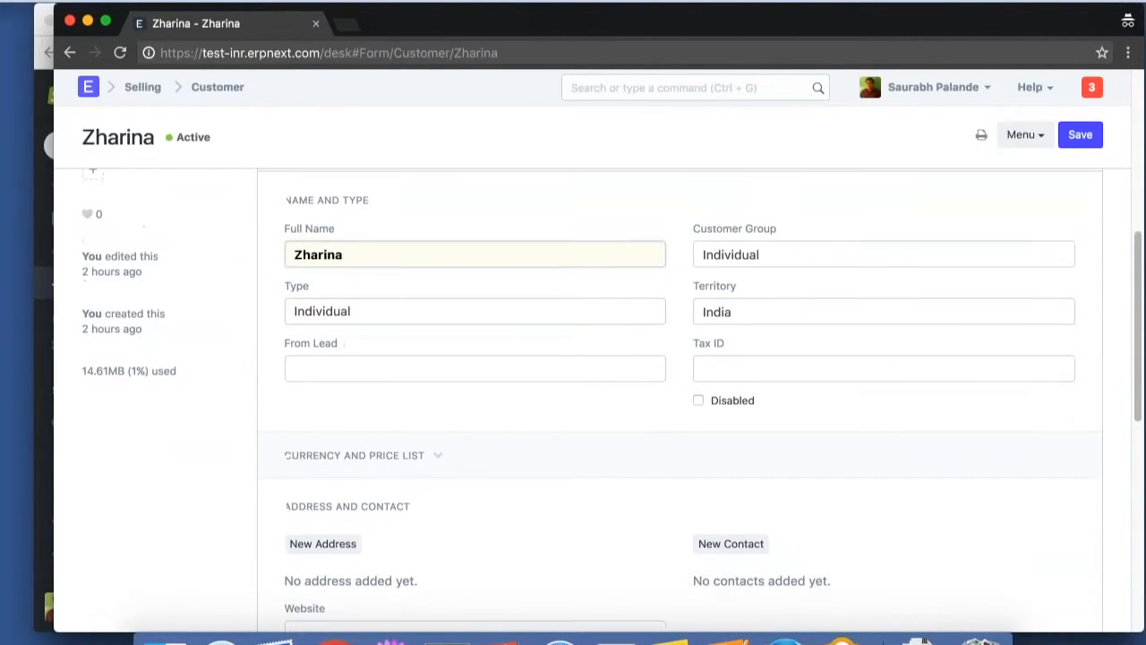
left_click(363, 455)
scroll(681, 400, "down", 10)
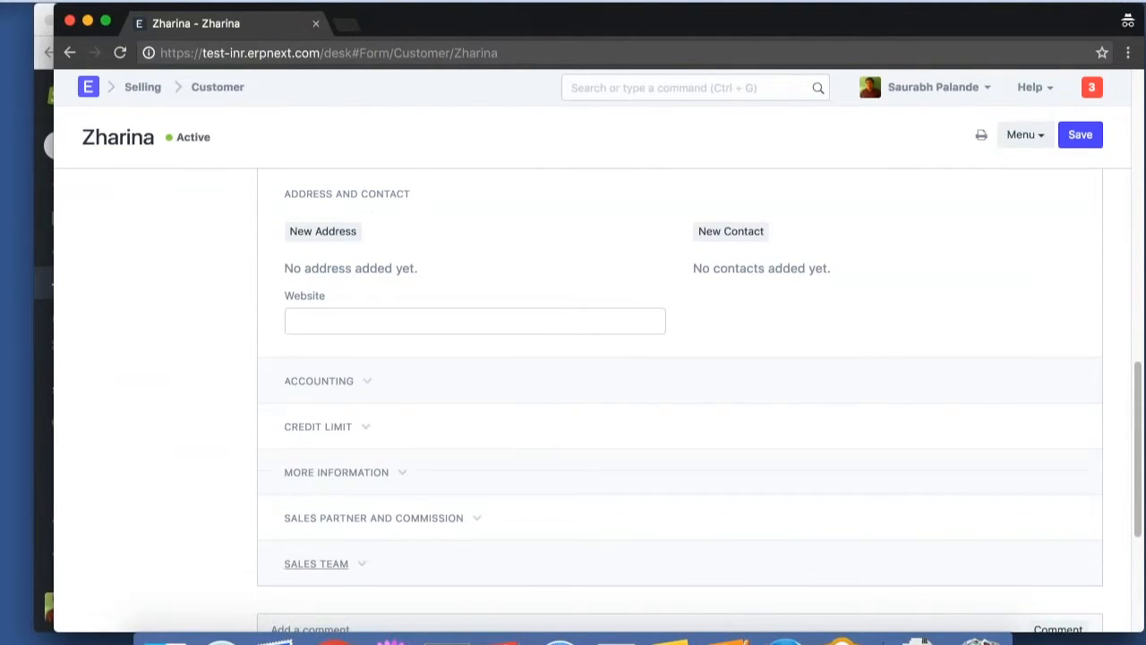
left_click(327, 557)
left_click(399, 369)
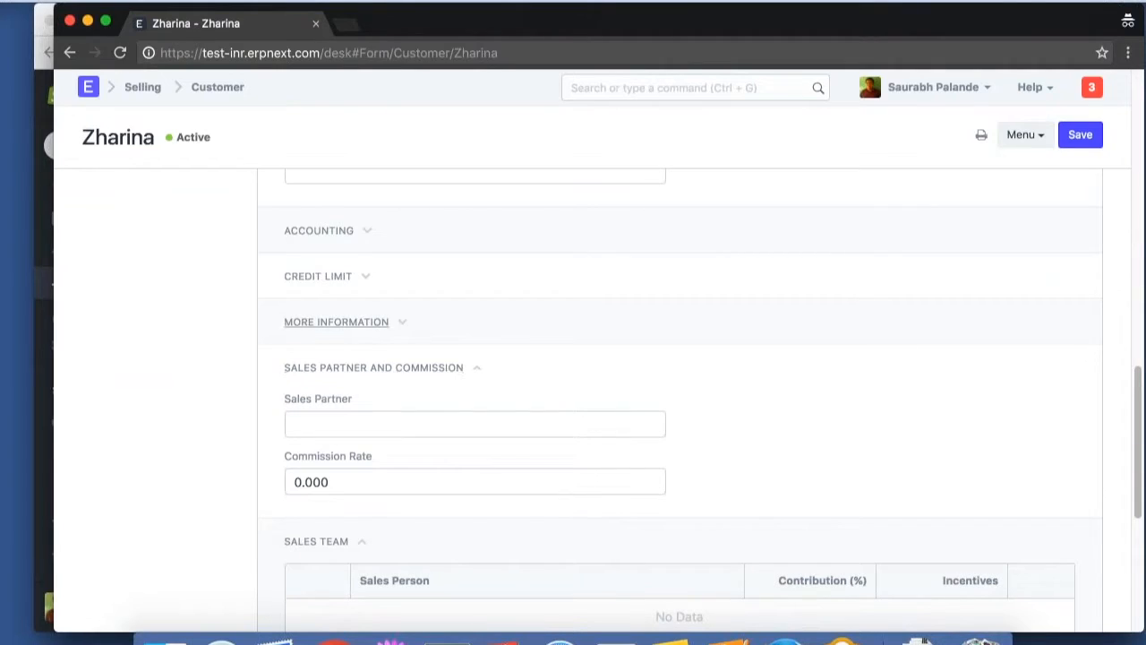
left_click(363, 323)
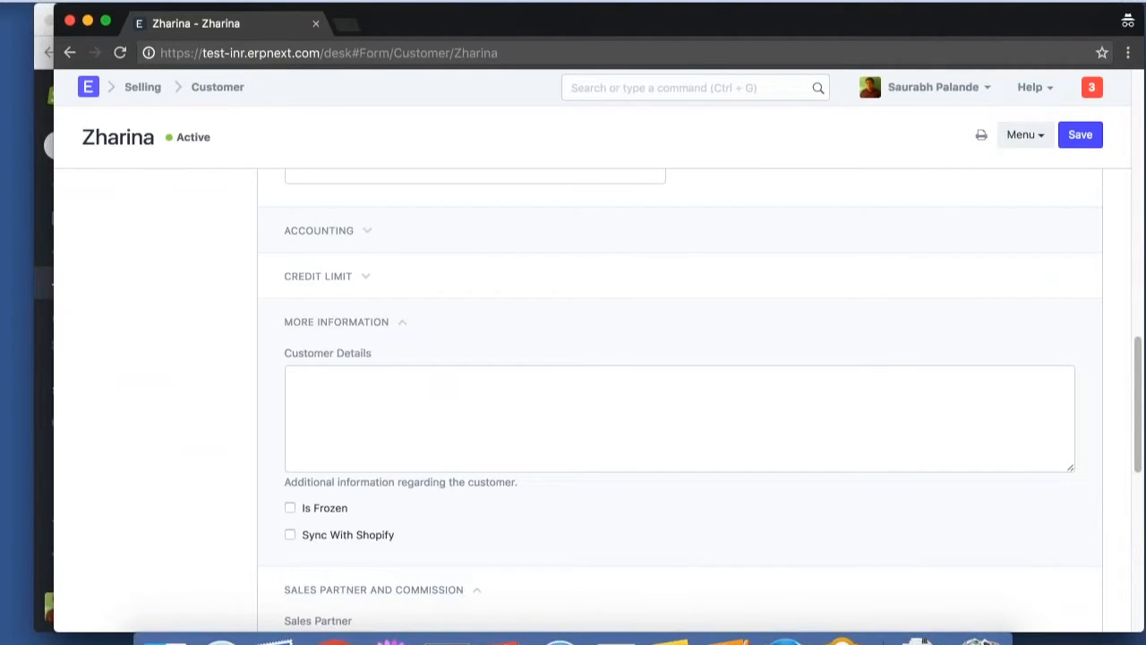
left_click(289, 534)
scroll(493, 442, "up", 5)
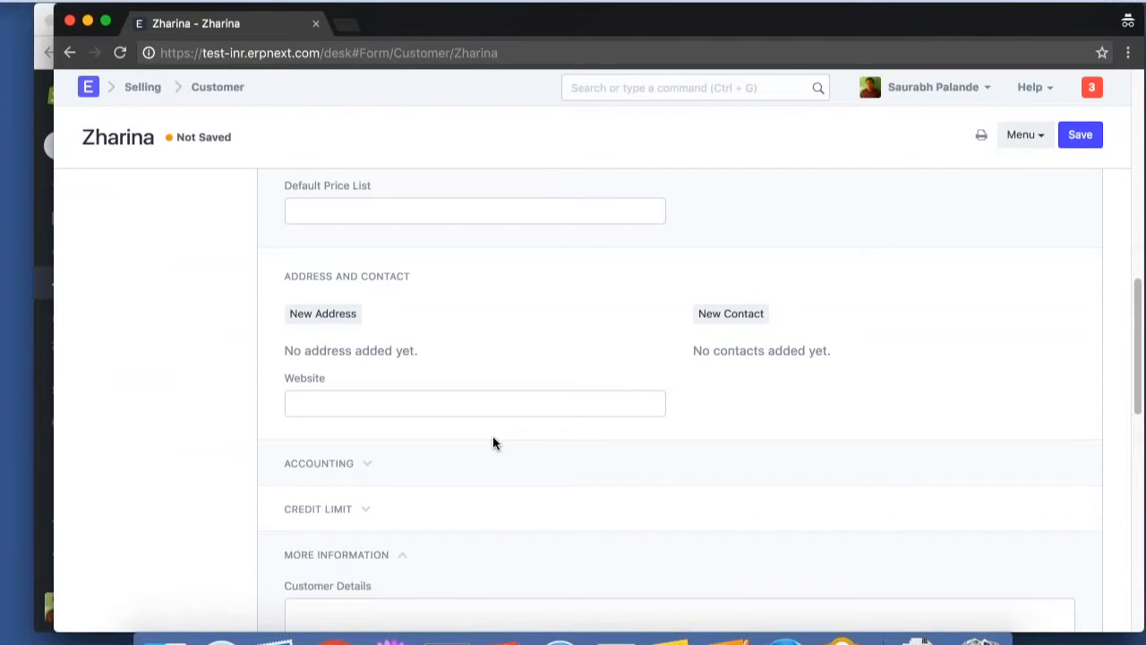
key("ctrl+s")
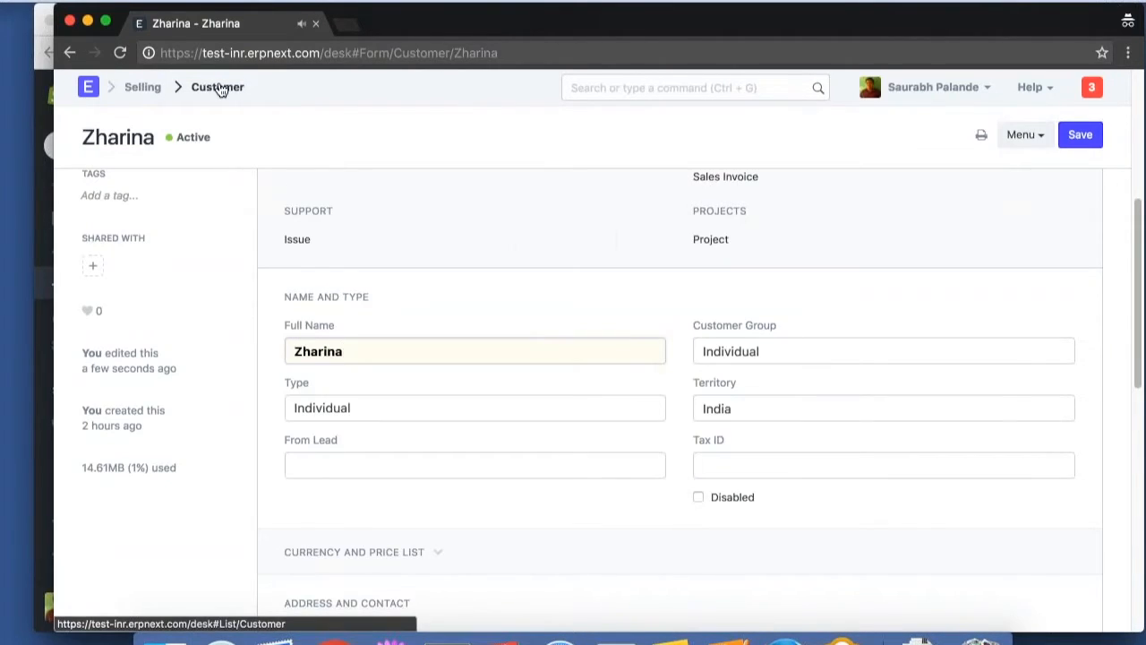
- Turn on Sync With Shopify for a third customer and save it
left_click(220, 90)
scroll(371, 499, "down", 3)
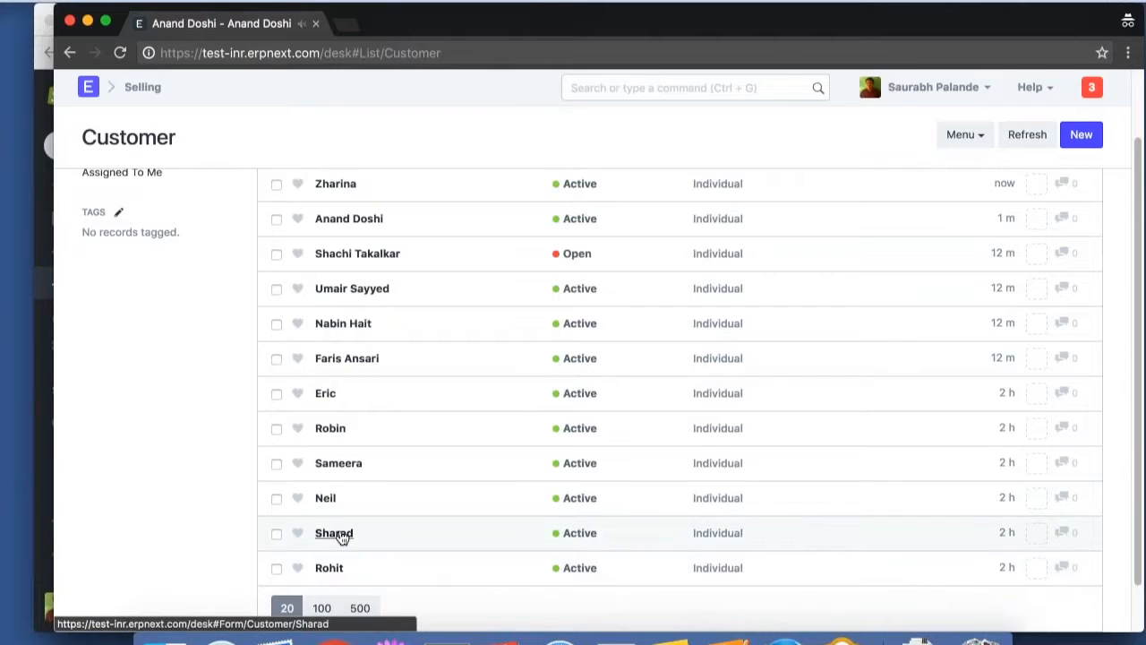
left_click(325, 498)
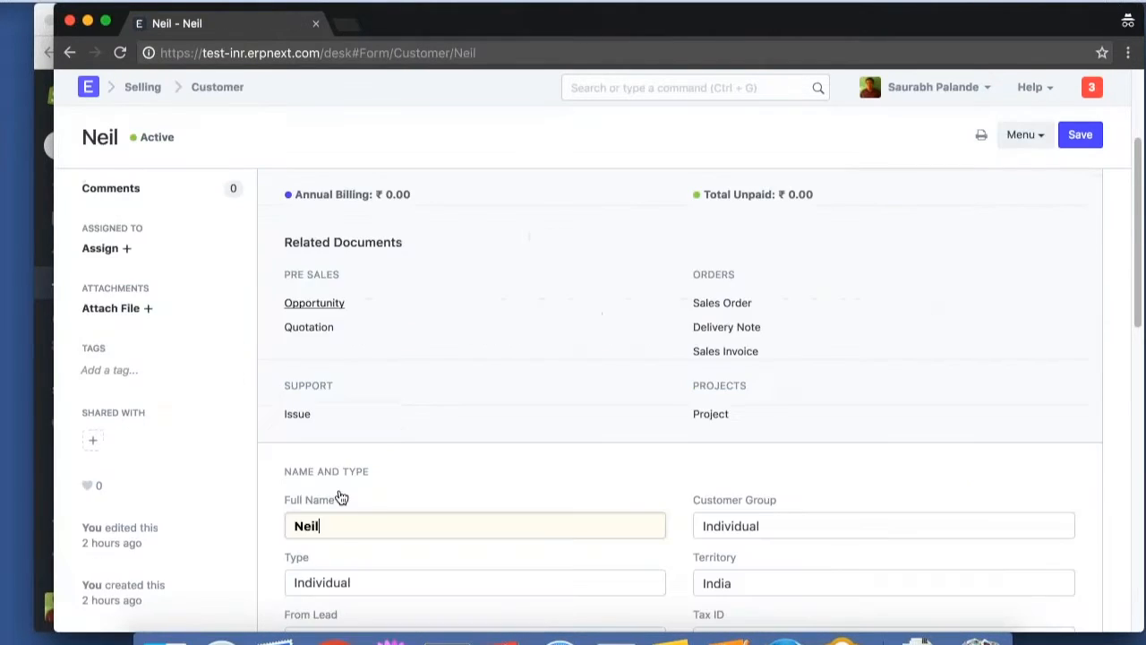
scroll(341, 499, "down", 10)
left_click(336, 390)
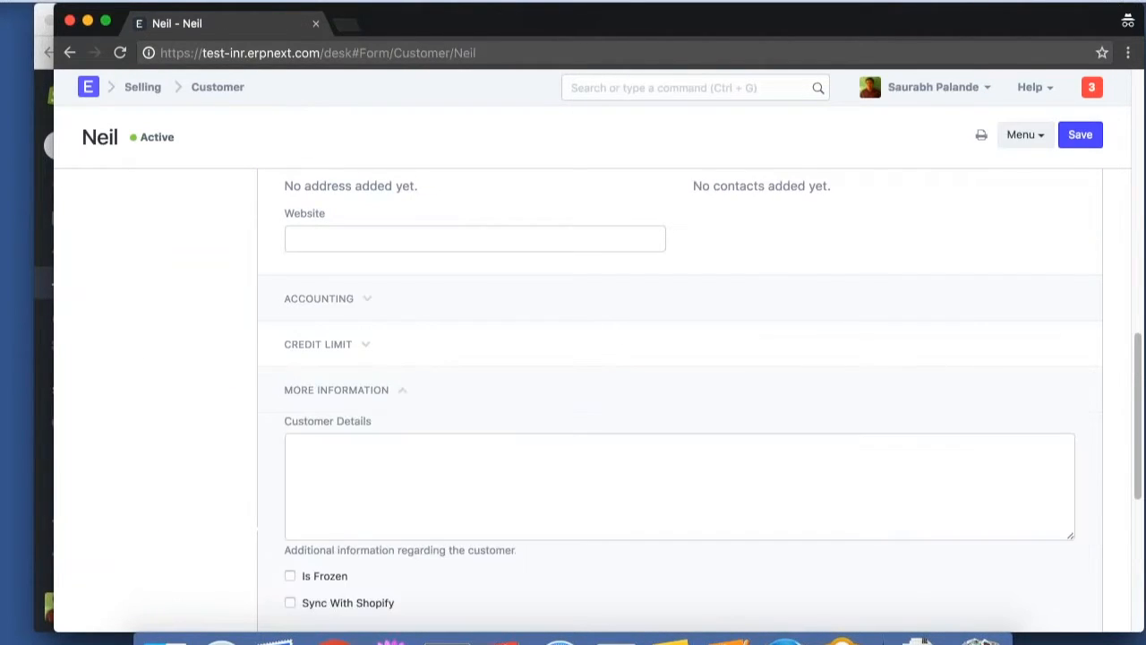
left_click(332, 607)
key("ctrl+s")
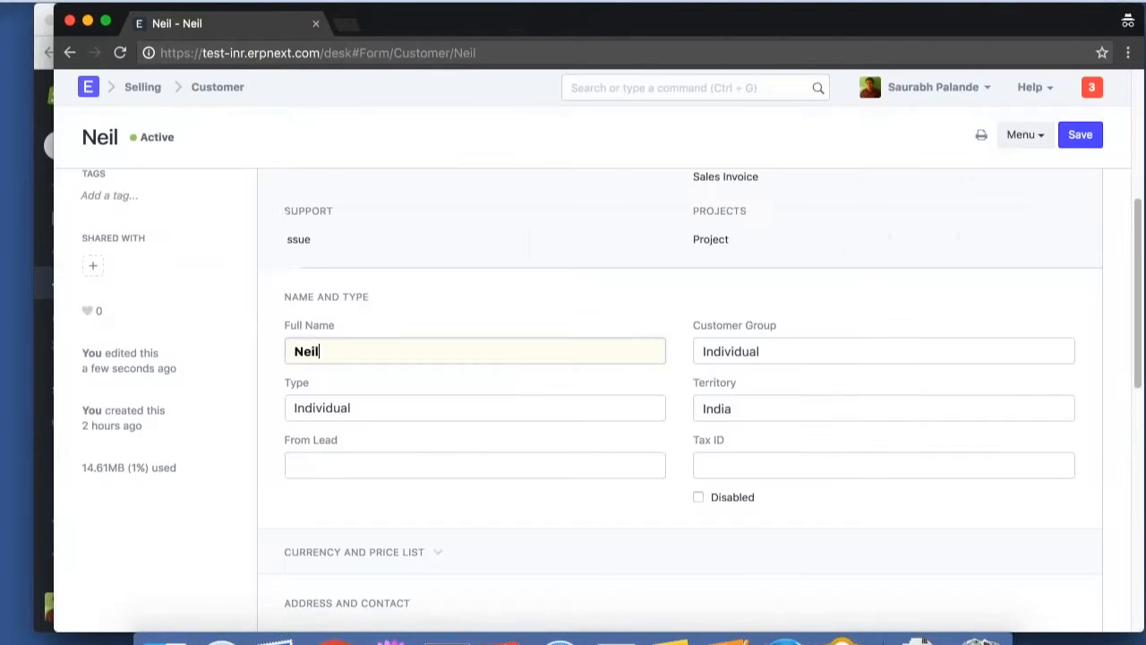
- Queue a new Shopify sync from Shopify Settings and open the Shopify Log
left_click(616, 90)
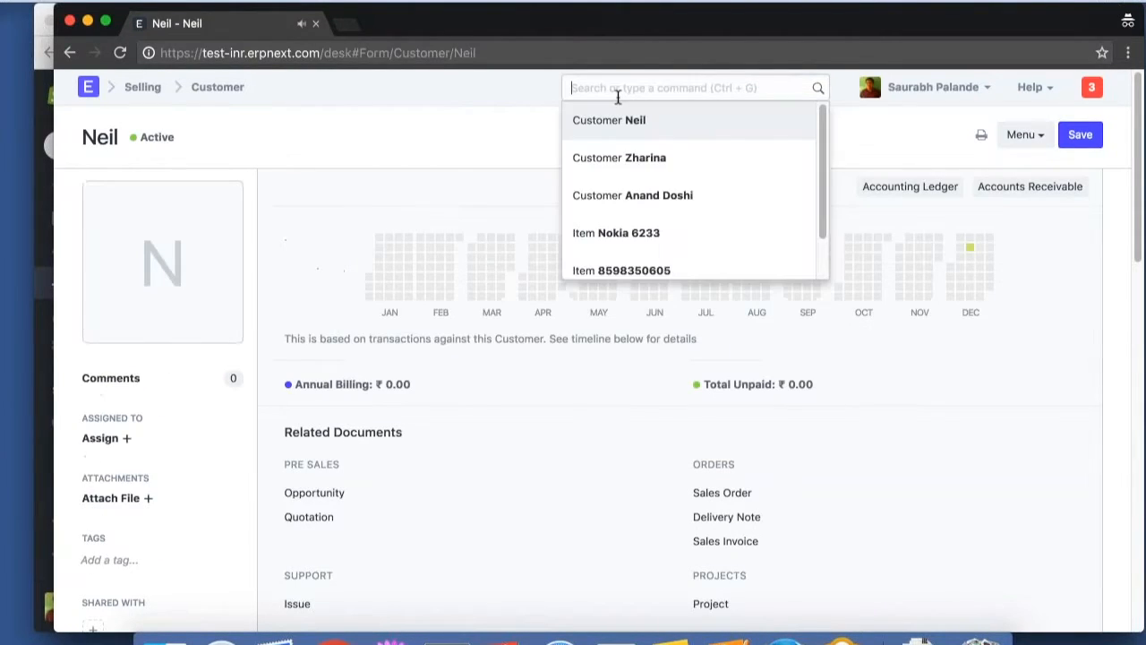
type("Sho")
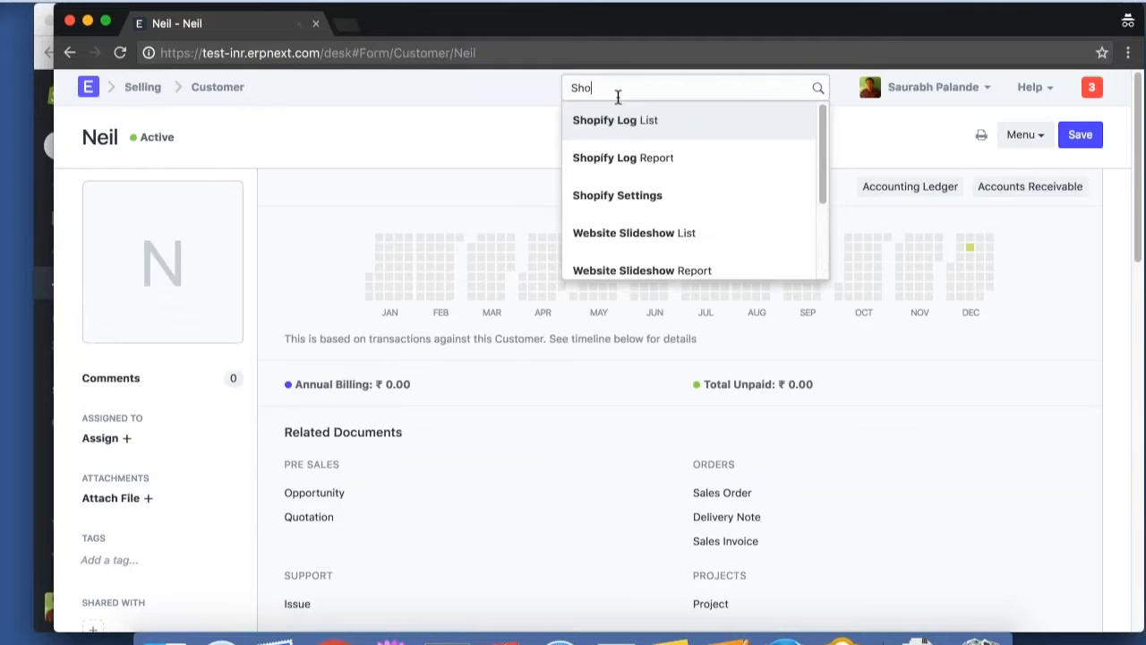
left_click(641, 197)
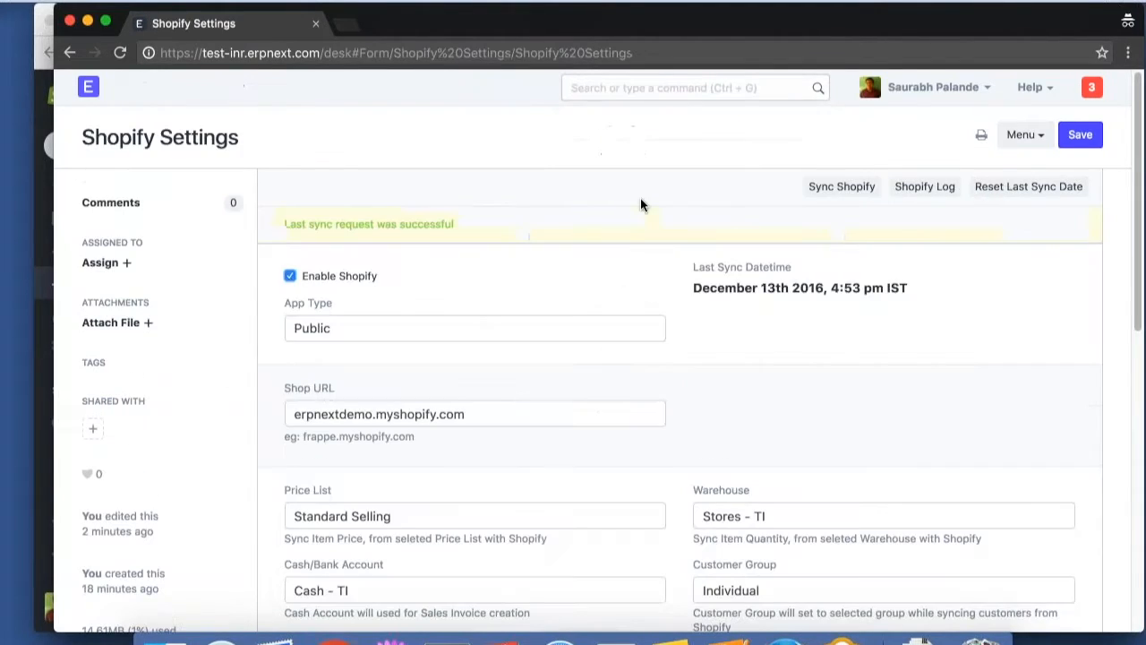
left_click(841, 186)
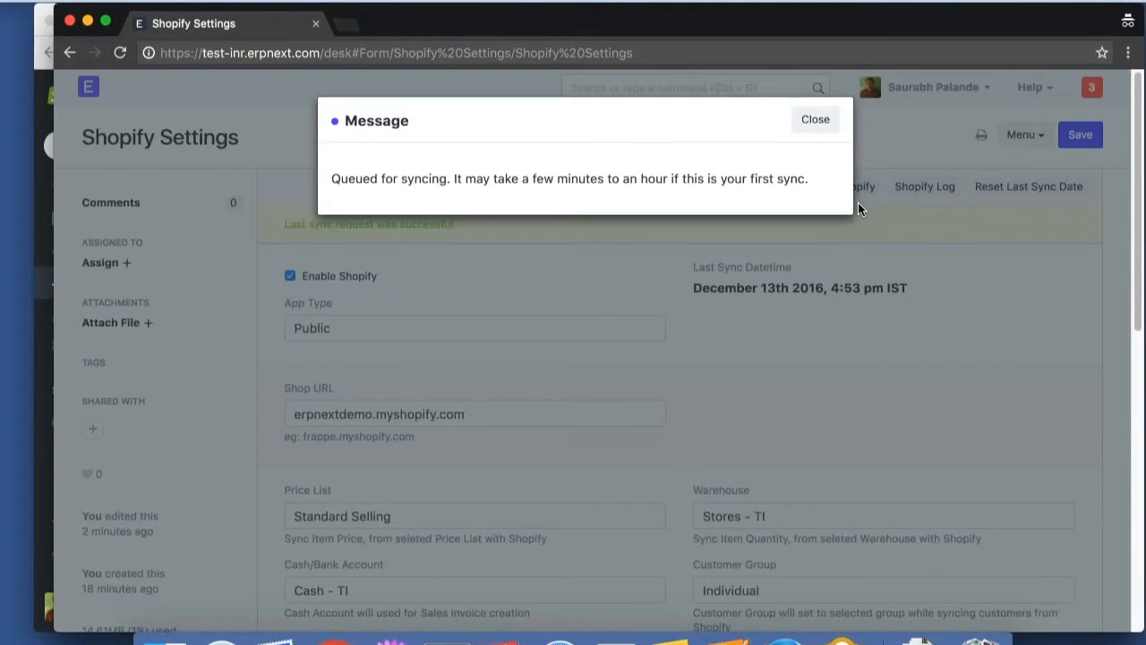
left_click(815, 120)
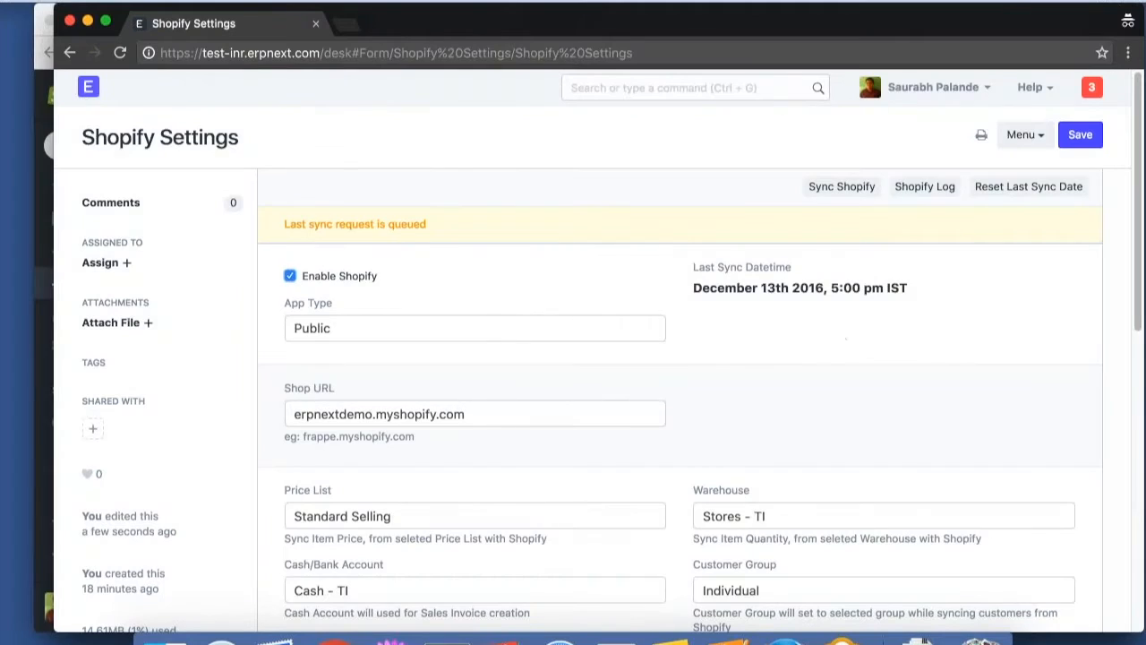
left_click(925, 186)
- Switch to Shopify admin and show the Customers list with the synced customers
left_click(40, 225)
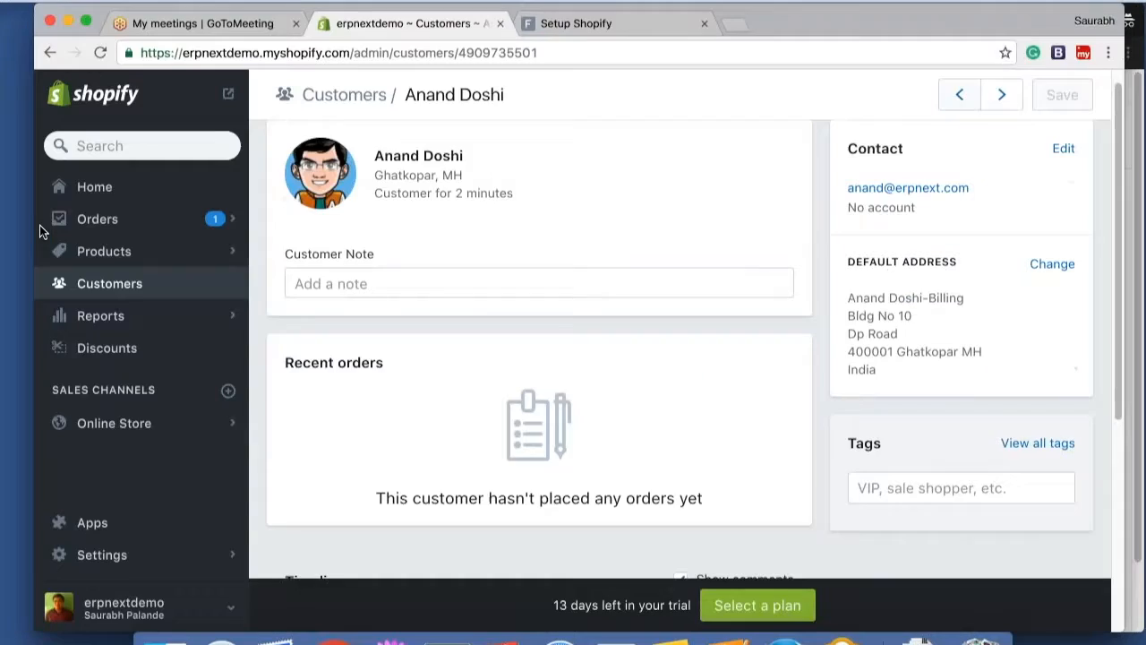
left_click(98, 284)
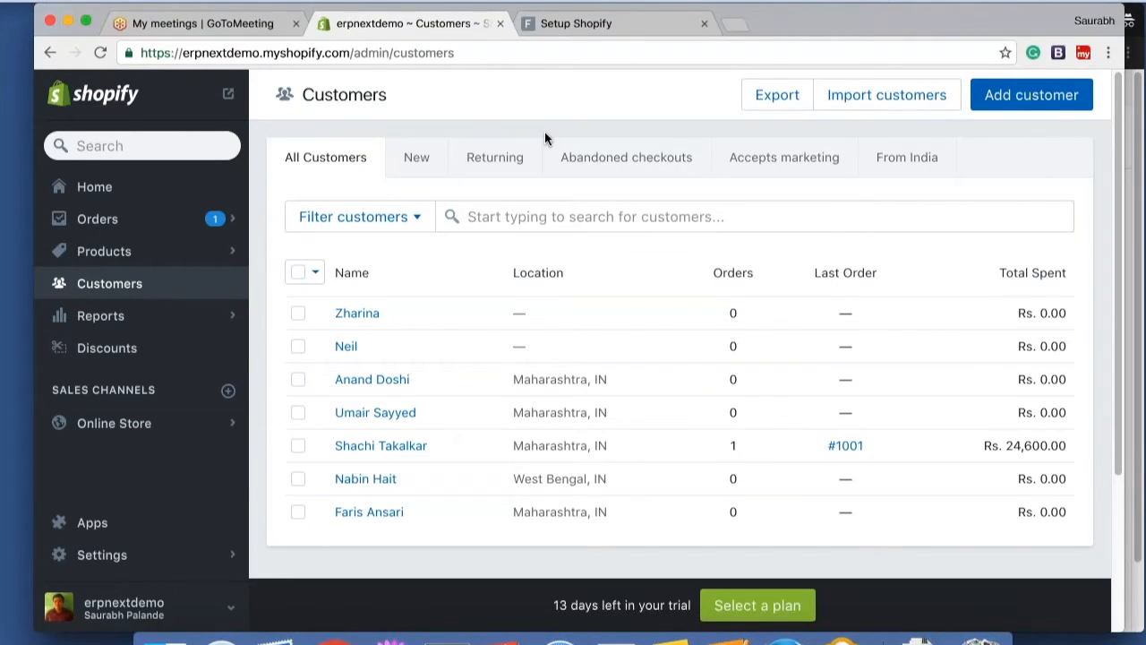
- Start a new Shopify order containing the LG Nexus 5 and the Nokia 6233
left_click(122, 229)
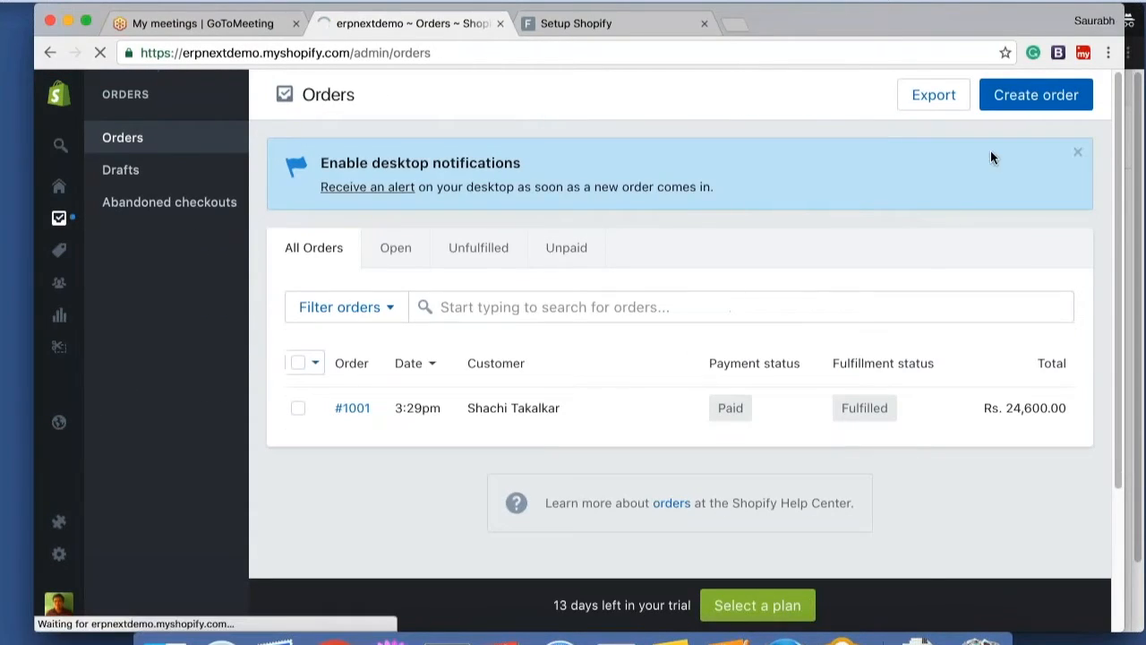
left_click(1014, 95)
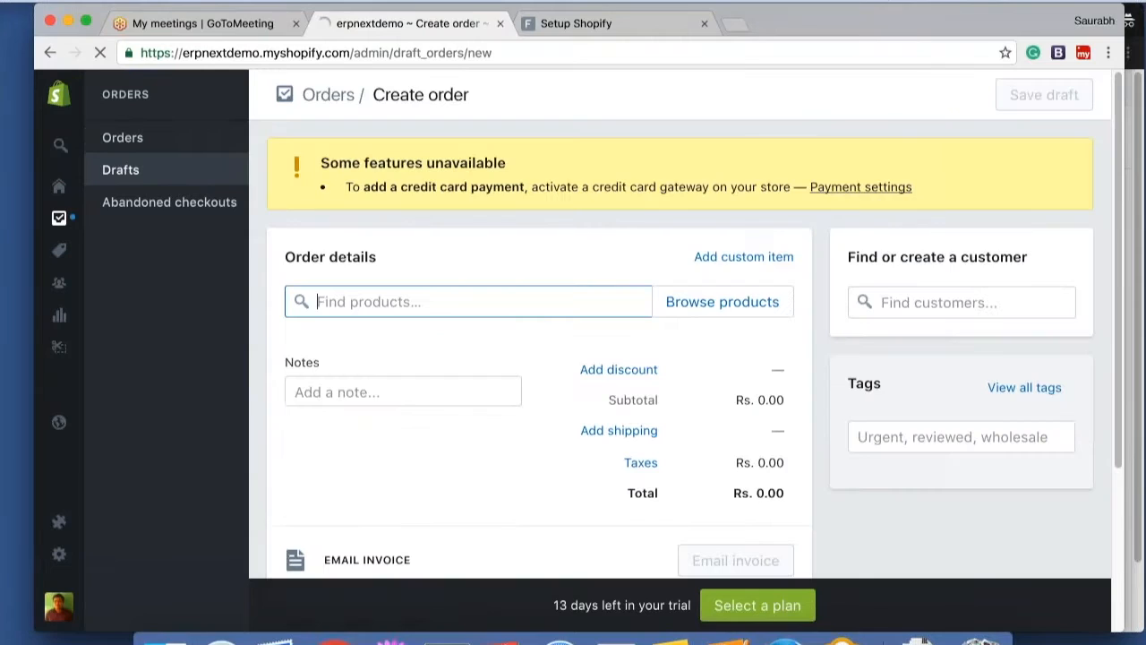
type("Nex")
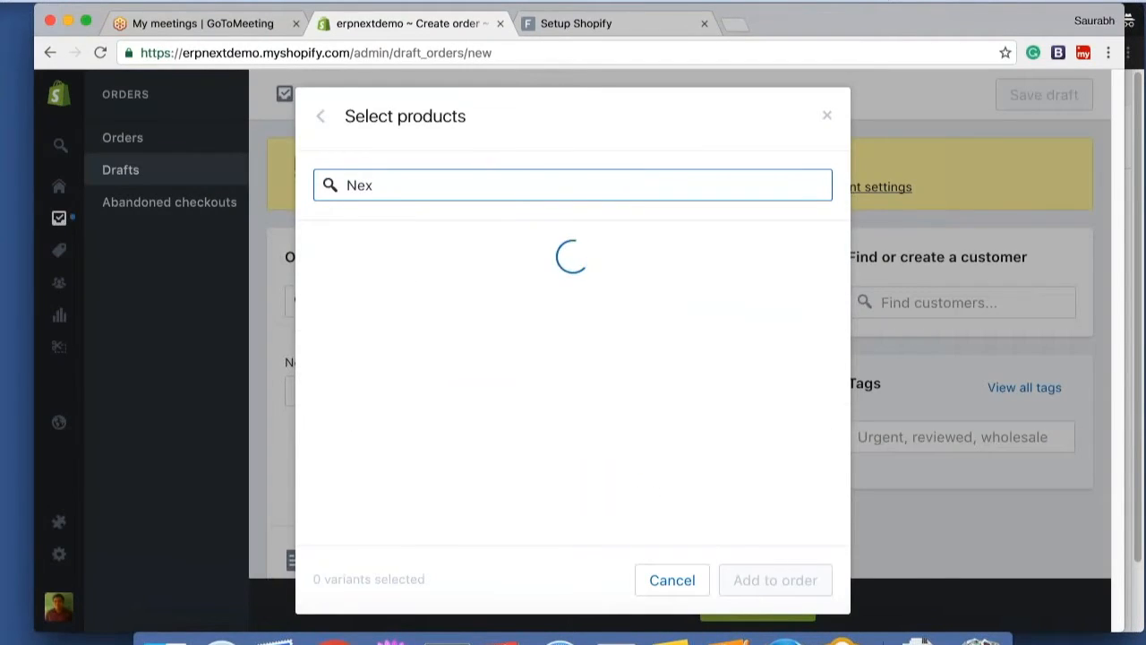
left_click(422, 291)
left_click(367, 288)
left_click(326, 243)
left_click(775, 579)
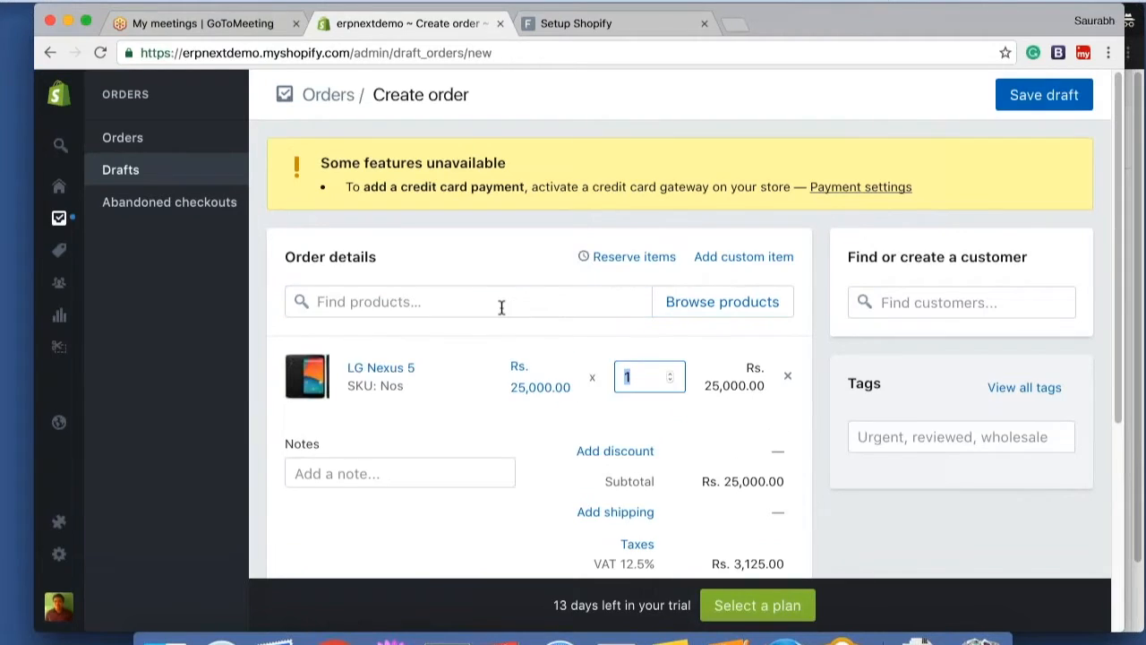
type("6233")
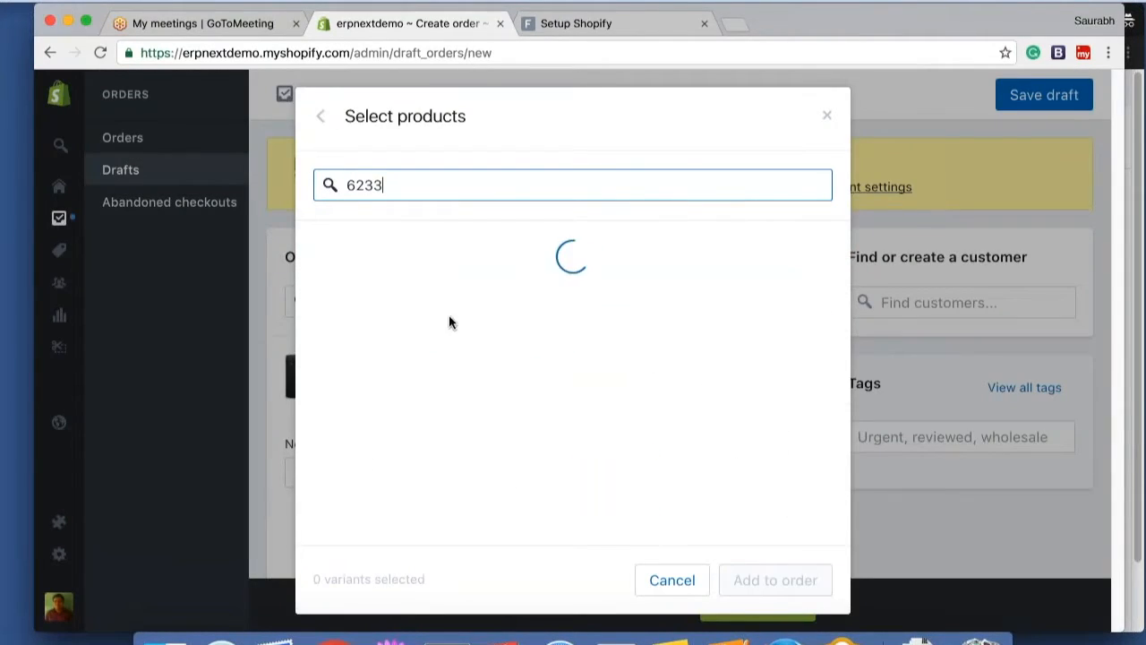
left_click(434, 249)
left_click(776, 579)
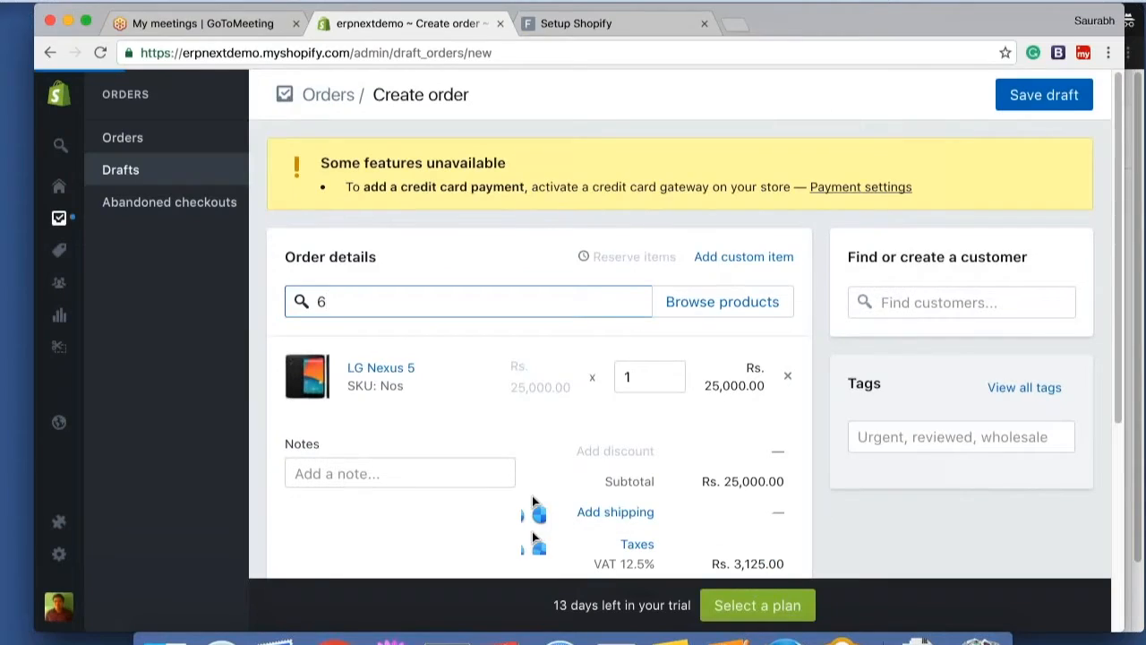
- Apply a 2% percentage discount to the order
left_click(618, 455)
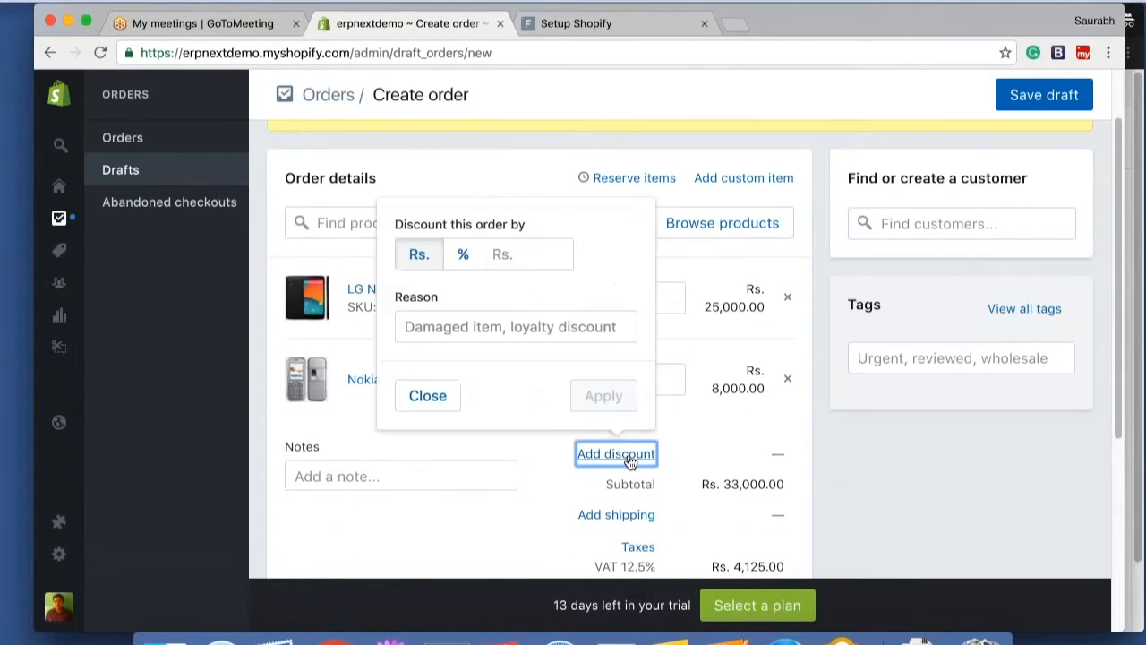
left_click(463, 255)
type("2")
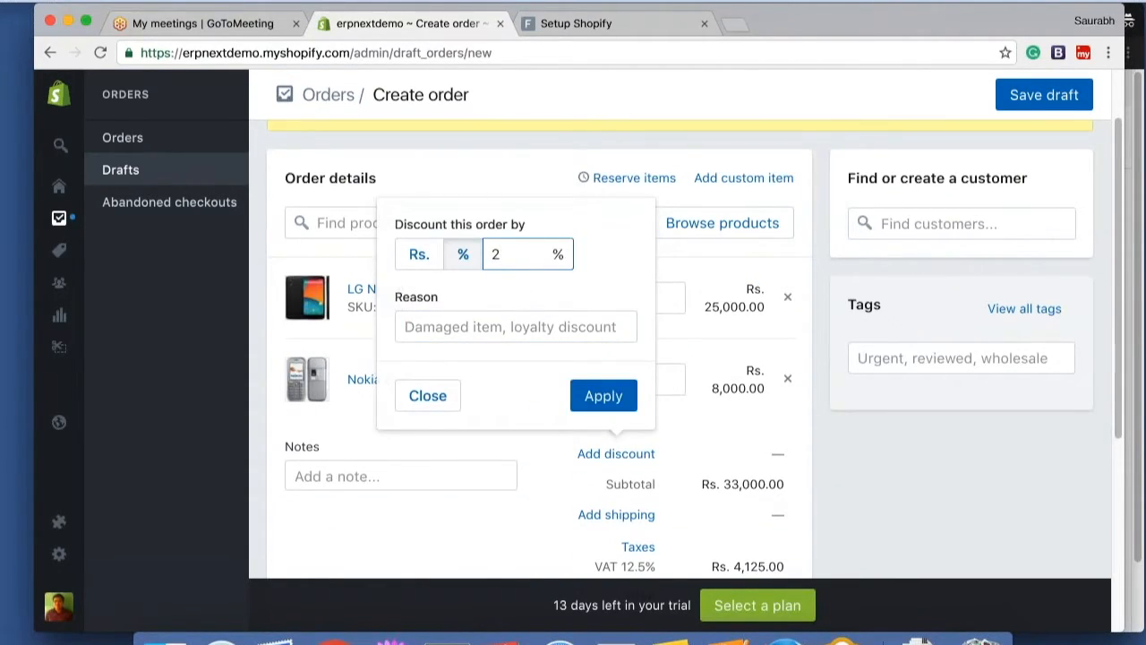
left_click(604, 395)
- Add a custom 'Shipping' rate of Rs. 100 to the order
scroll(650, 445, "down", 3)
left_click(614, 363)
scroll(466, 483, "down", 3)
left_click(466, 506)
type("Shipping")
left_click(696, 506)
type("100")
left_click(739, 581)
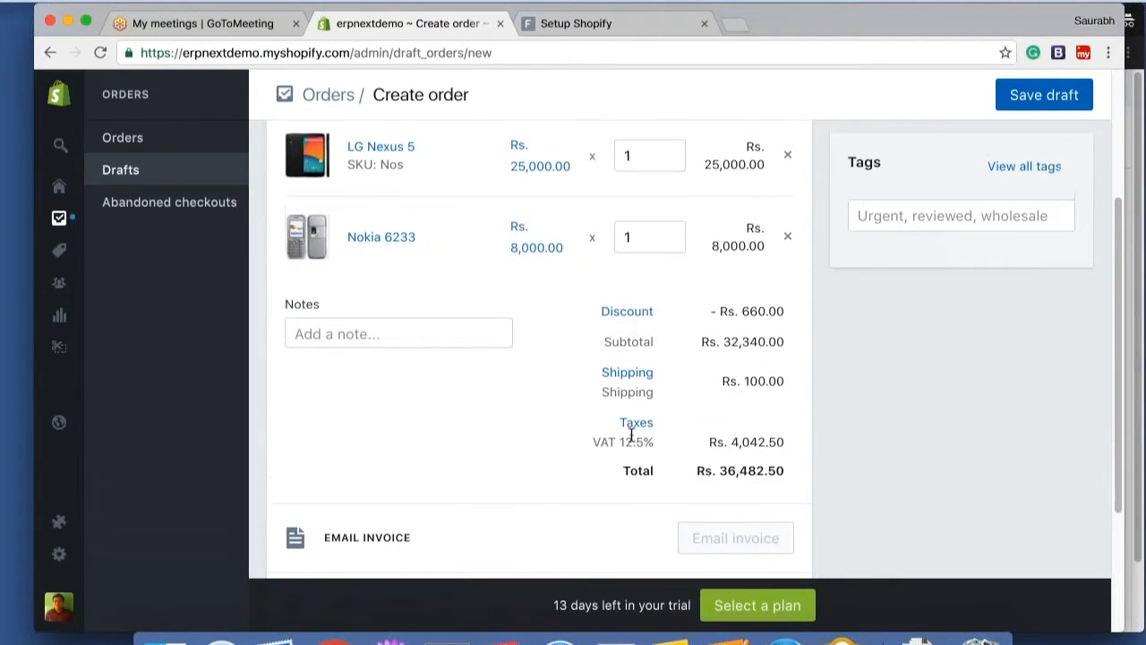
- Attach the customer to the order and save it as draft order #D2
scroll(631, 435, "up", 3)
left_click(961, 302)
left_click(934, 548)
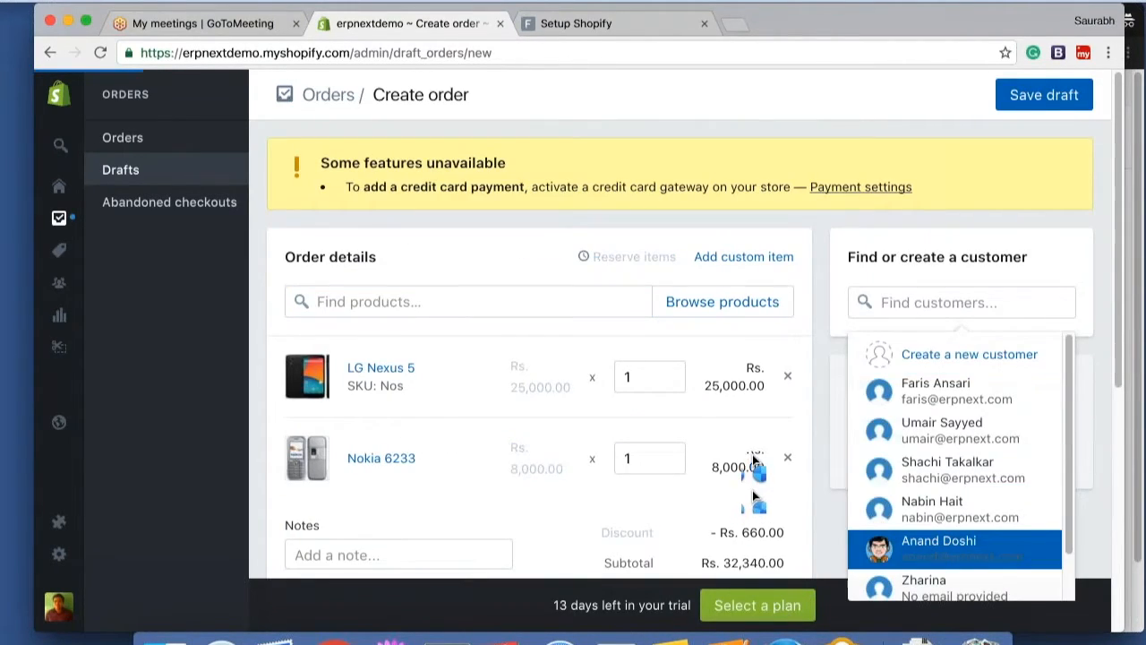
left_click(1044, 95)
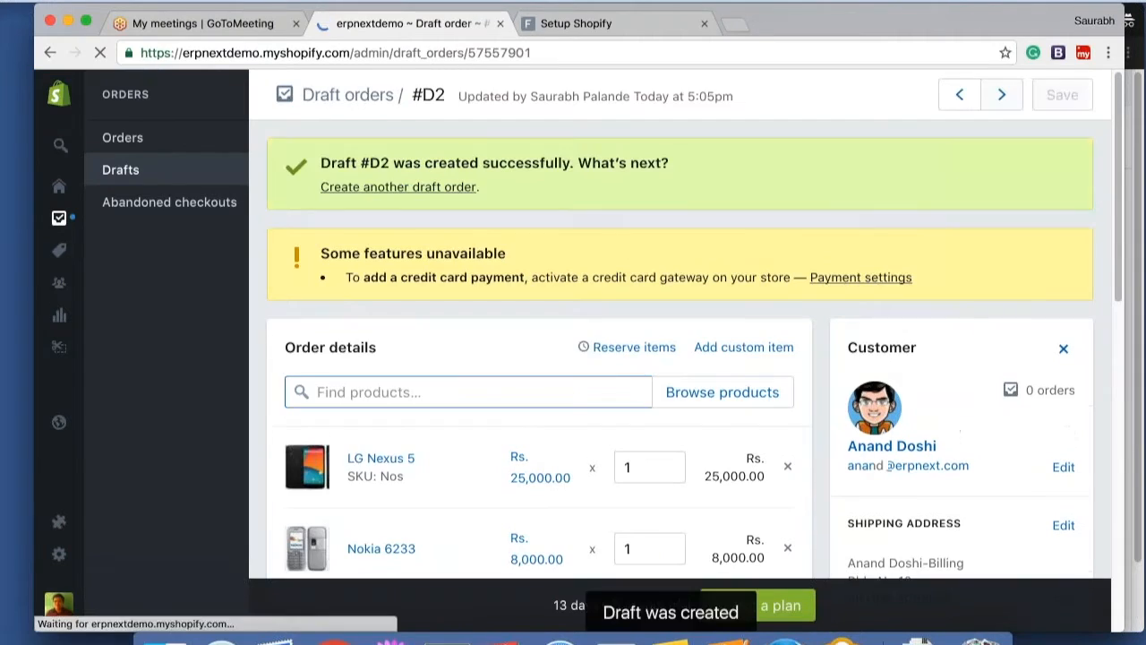
- Mark draft #D2 as paid, creating order #1002 for Rs. 36,482.50
scroll(573, 358, "down", 5)
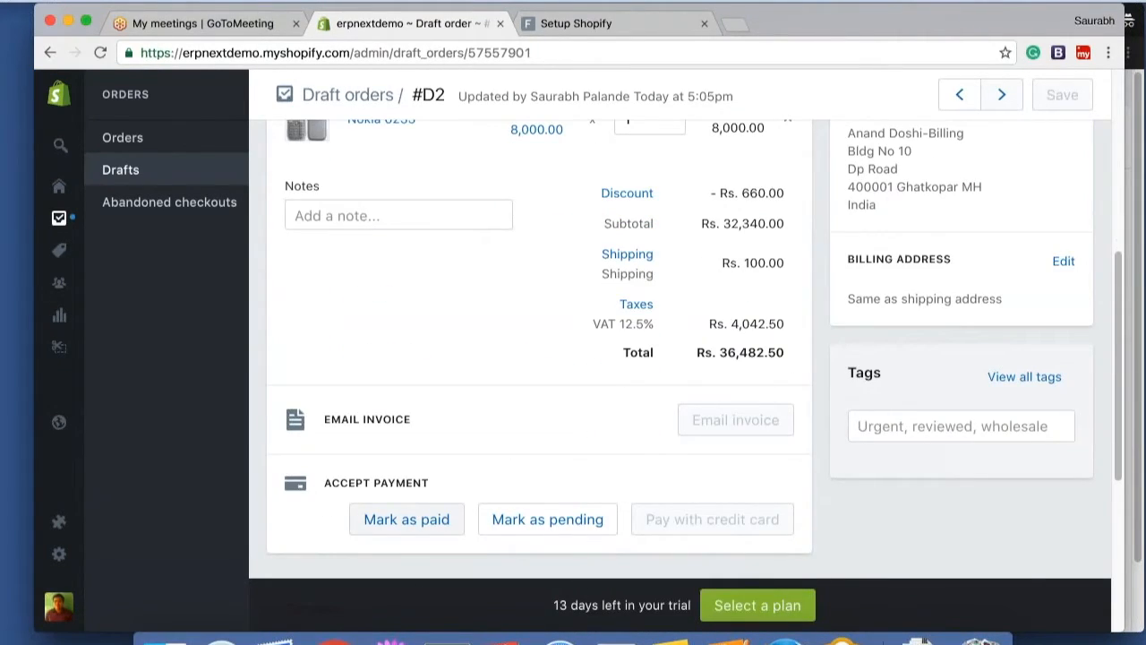
left_click(423, 530)
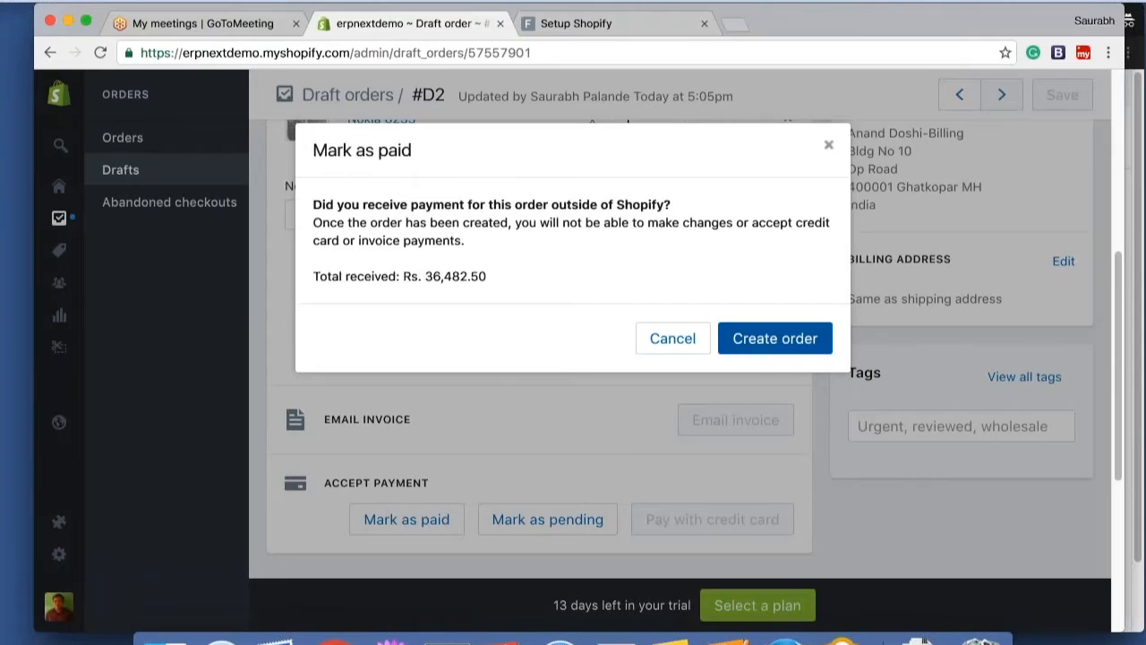
left_click(791, 340)
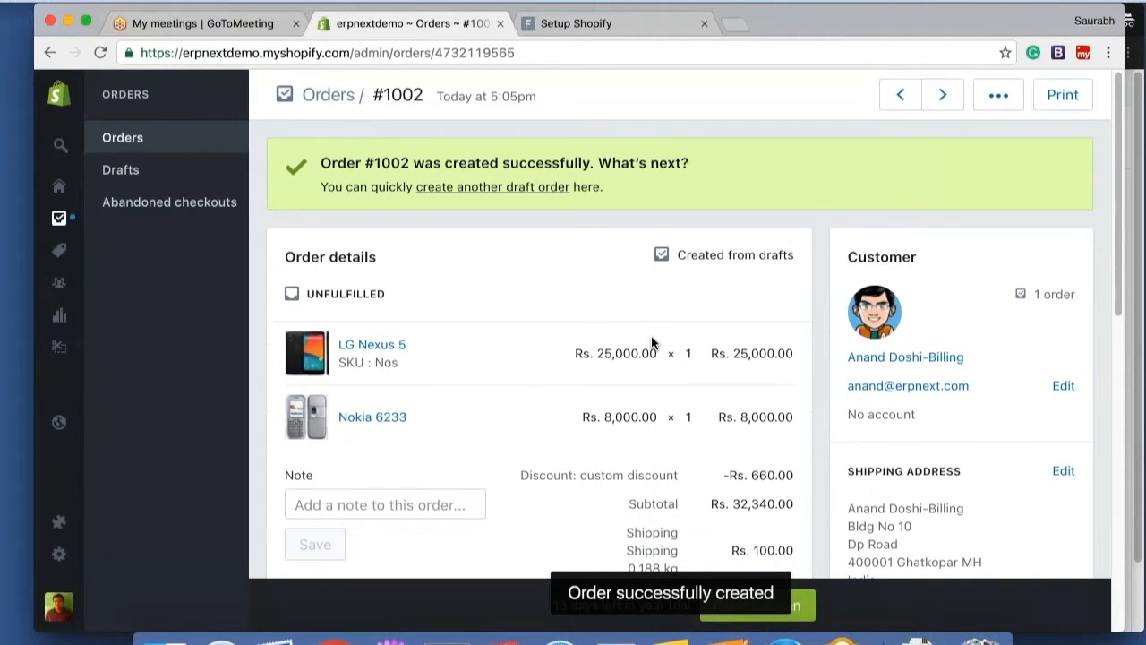
- Mark both phone items on order #1002 as fulfilled
scroll(279, 361, "down", 5)
scroll(279, 360, "up", 5)
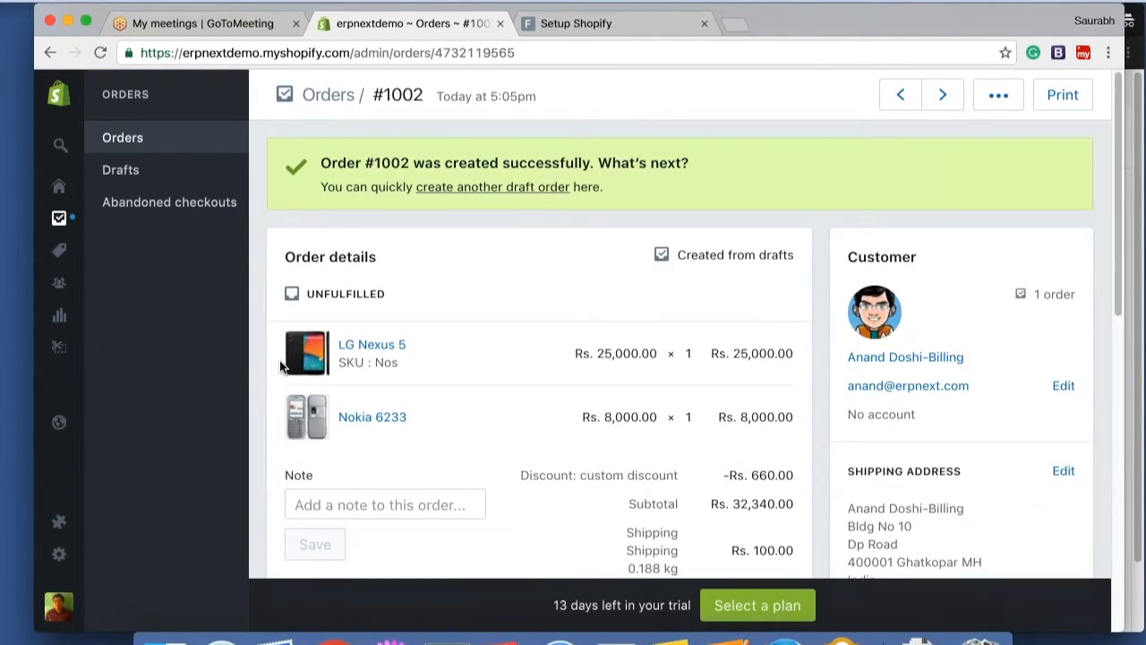
scroll(280, 360, "down", 3)
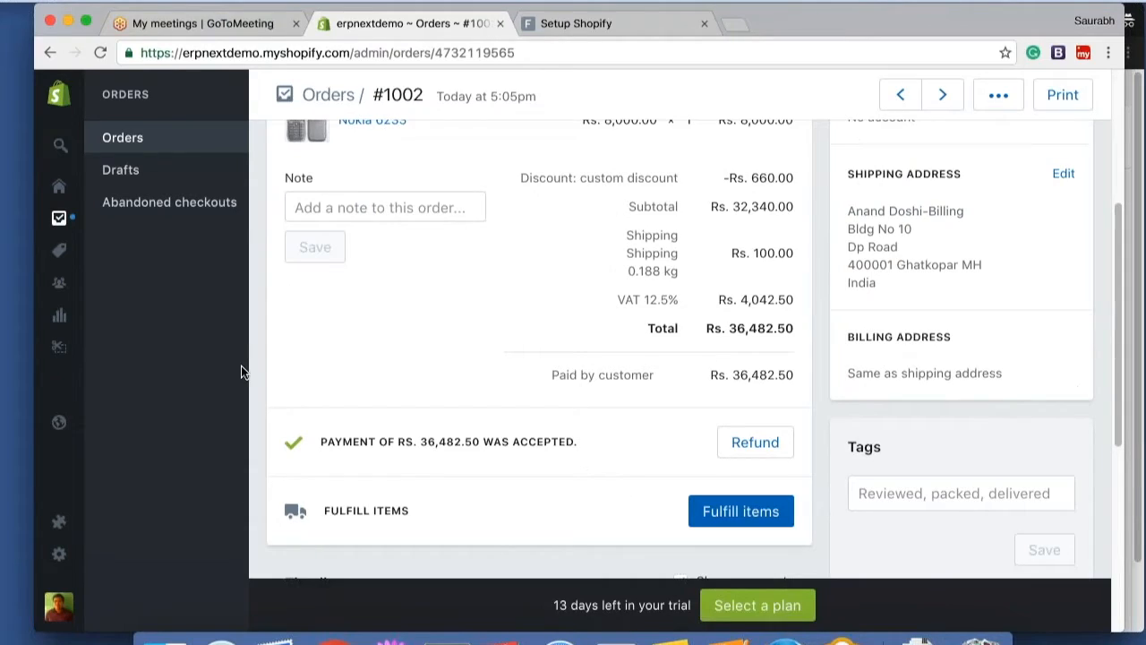
left_click(744, 512)
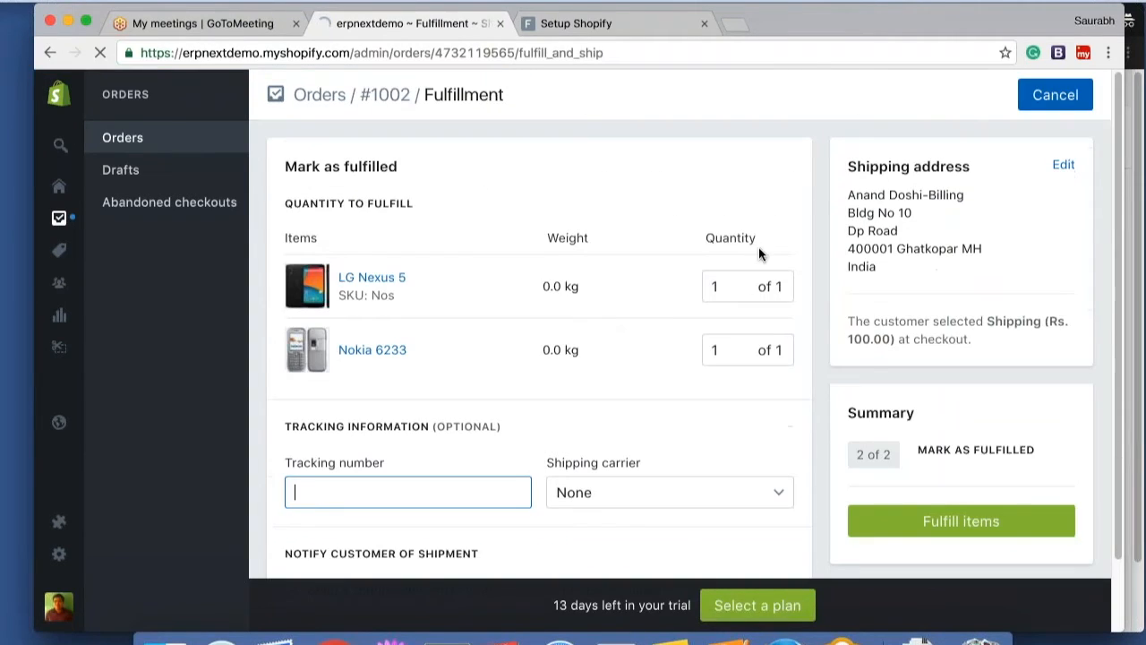
left_click(872, 525)
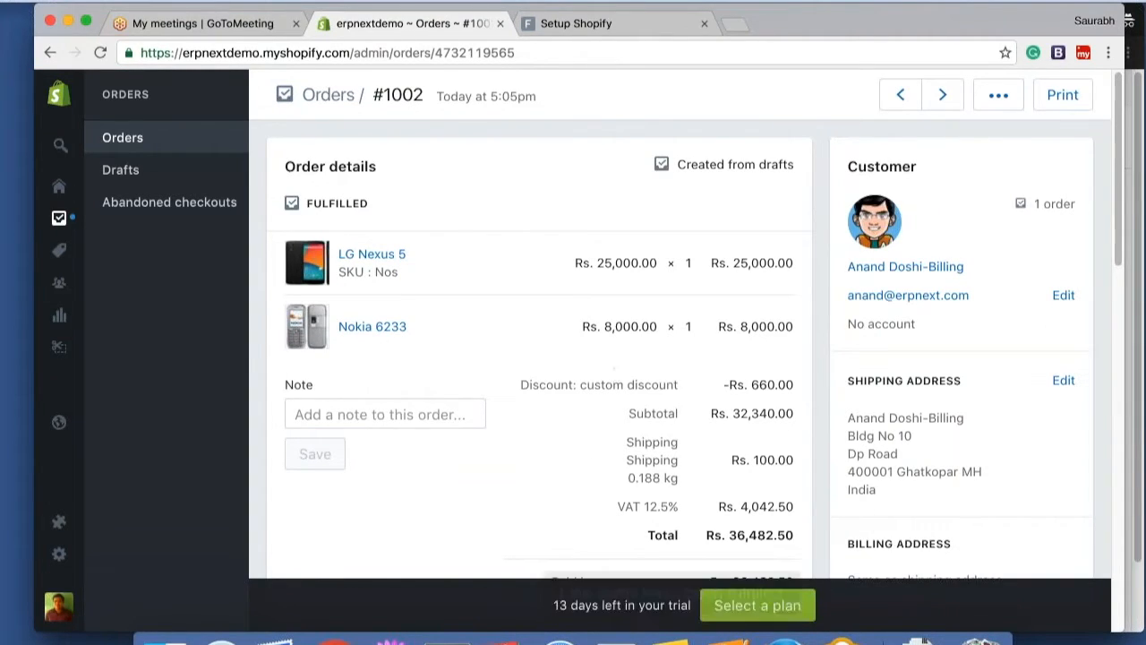
- Open ERPNext's Shopify Settings at its tax and shipping mapping table
left_click(1131, 396)
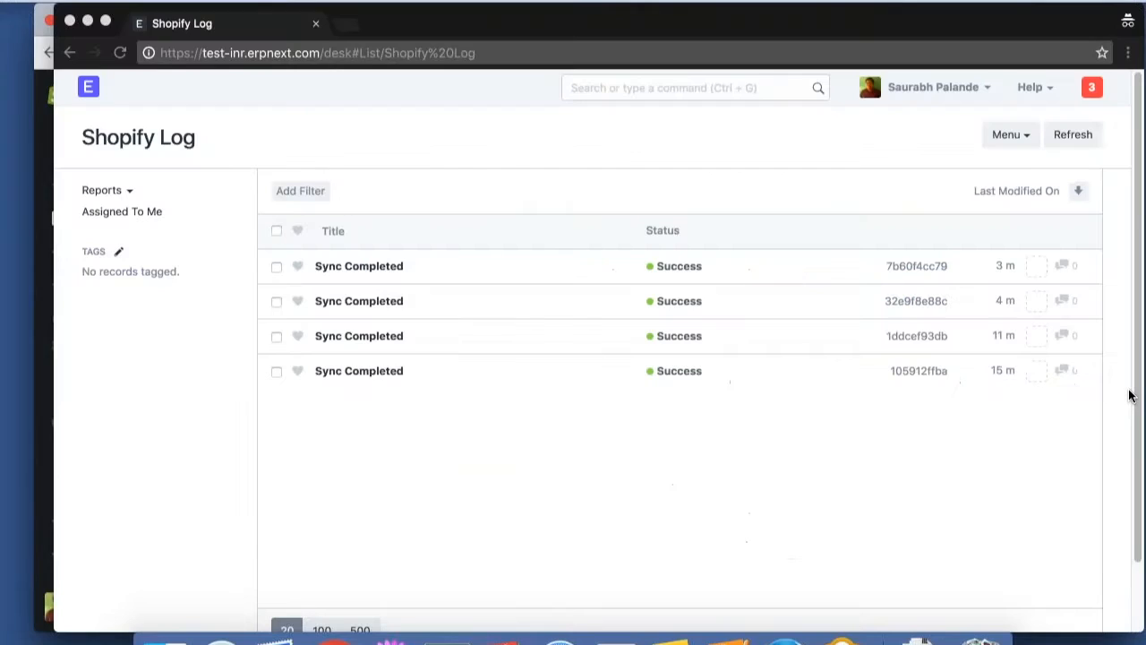
key("ctrl+g")
type("Shopify")
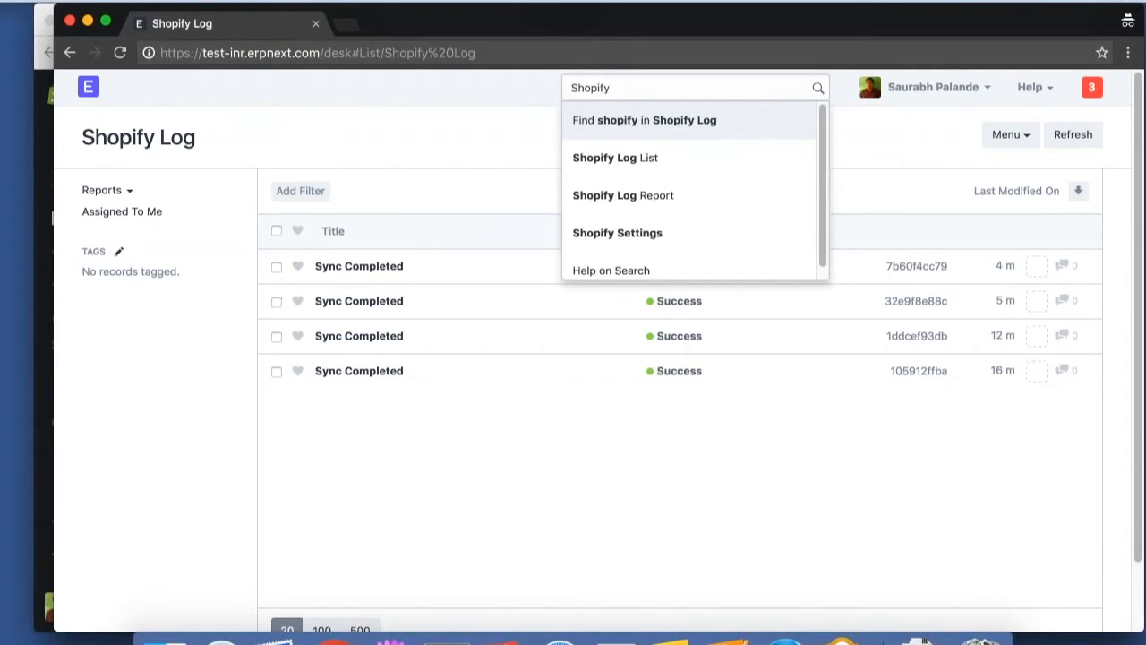
left_click(624, 233)
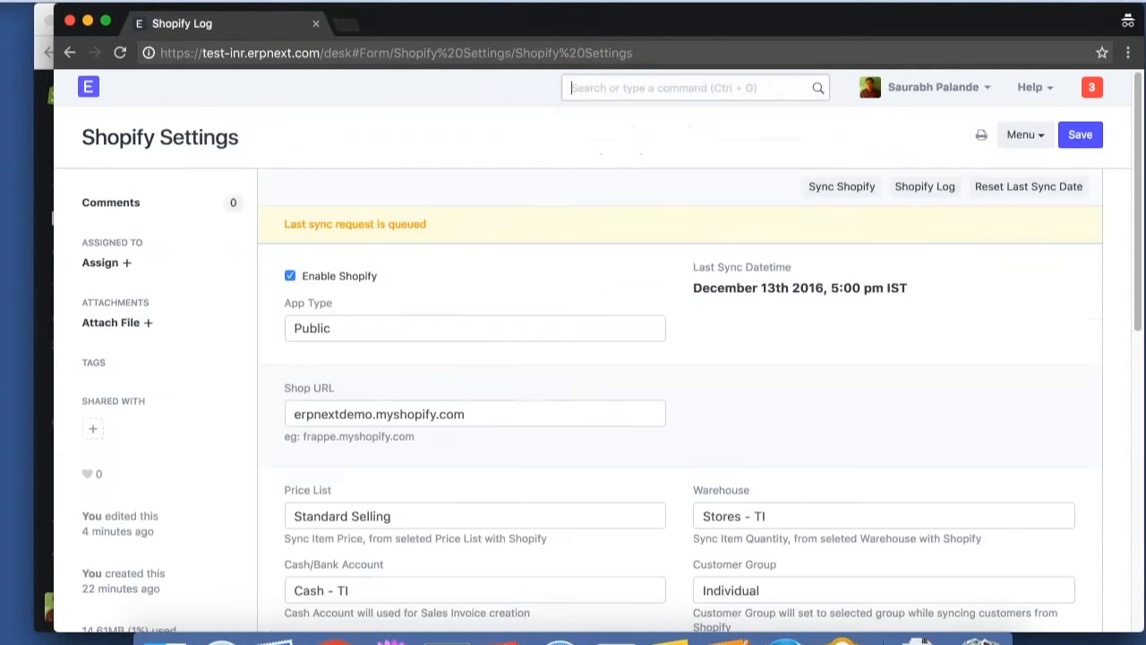
scroll(680, 403, "down", 5)
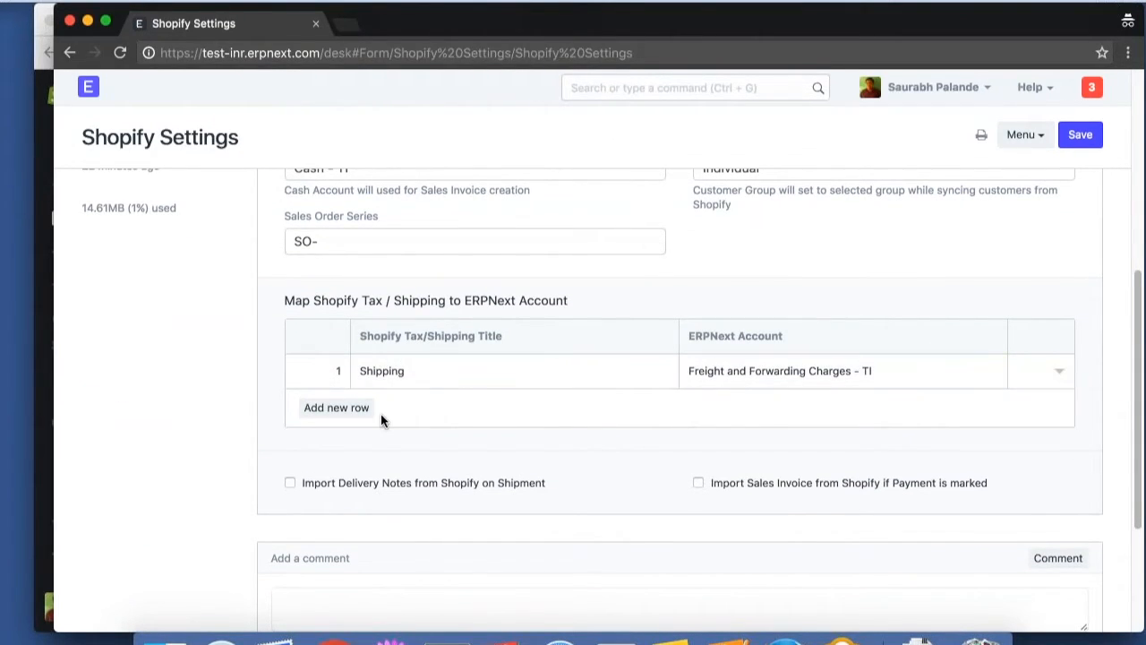
left_click(345, 408)
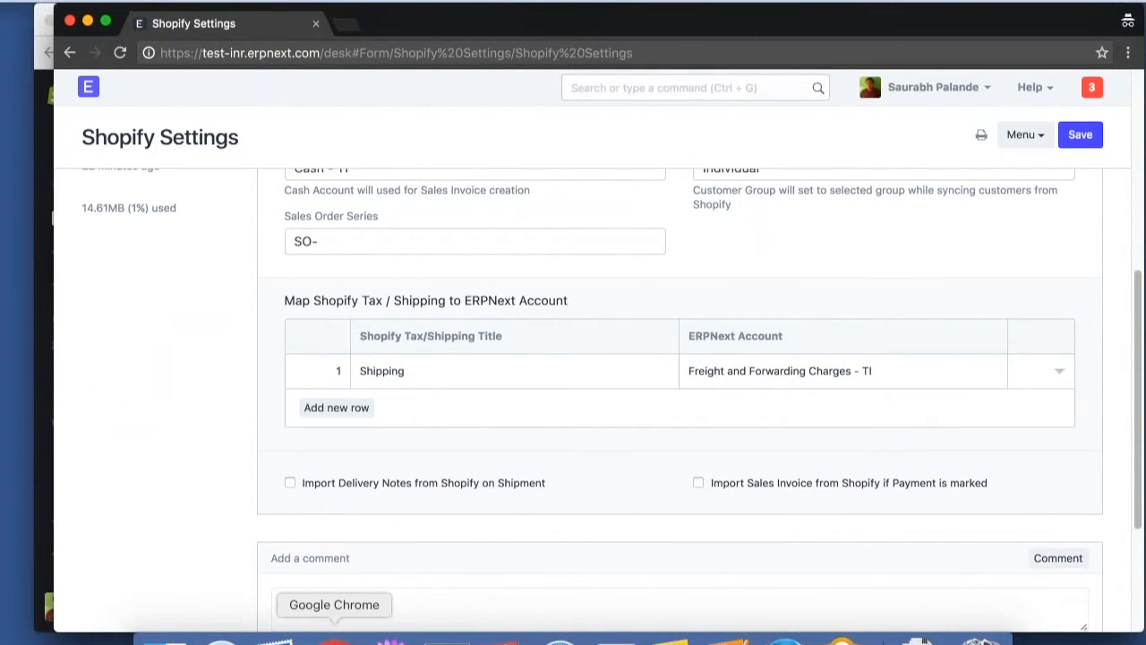
- Check the exact VAT 12.5% label name on the Shopify order
left_click(52, 497)
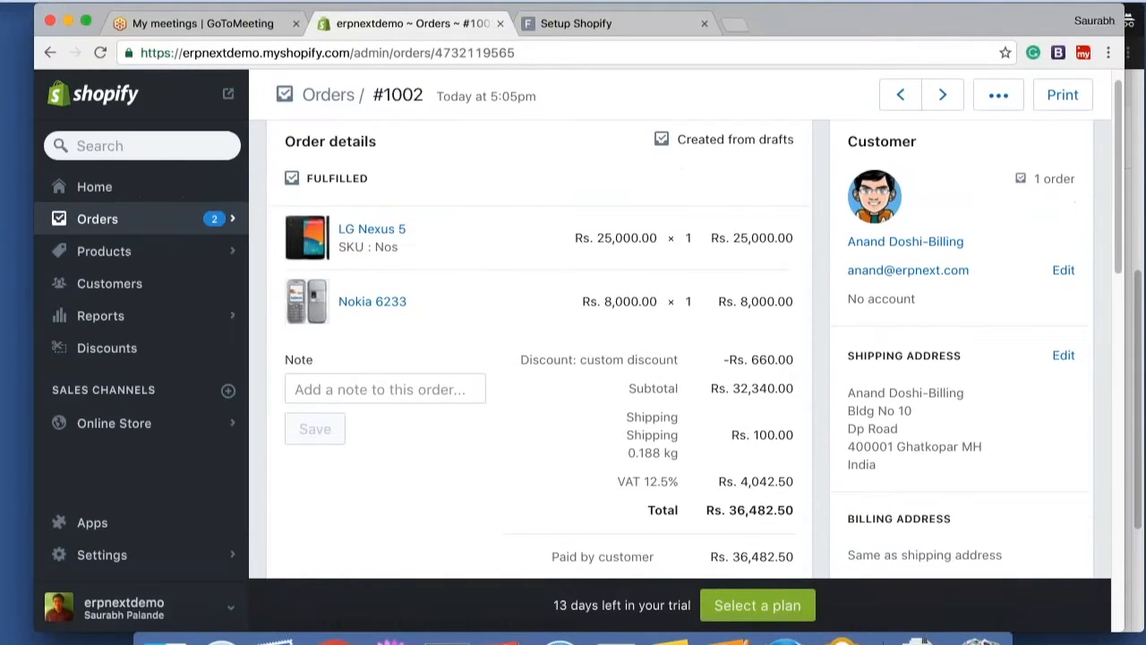
left_click_drag(617, 481, 687, 480)
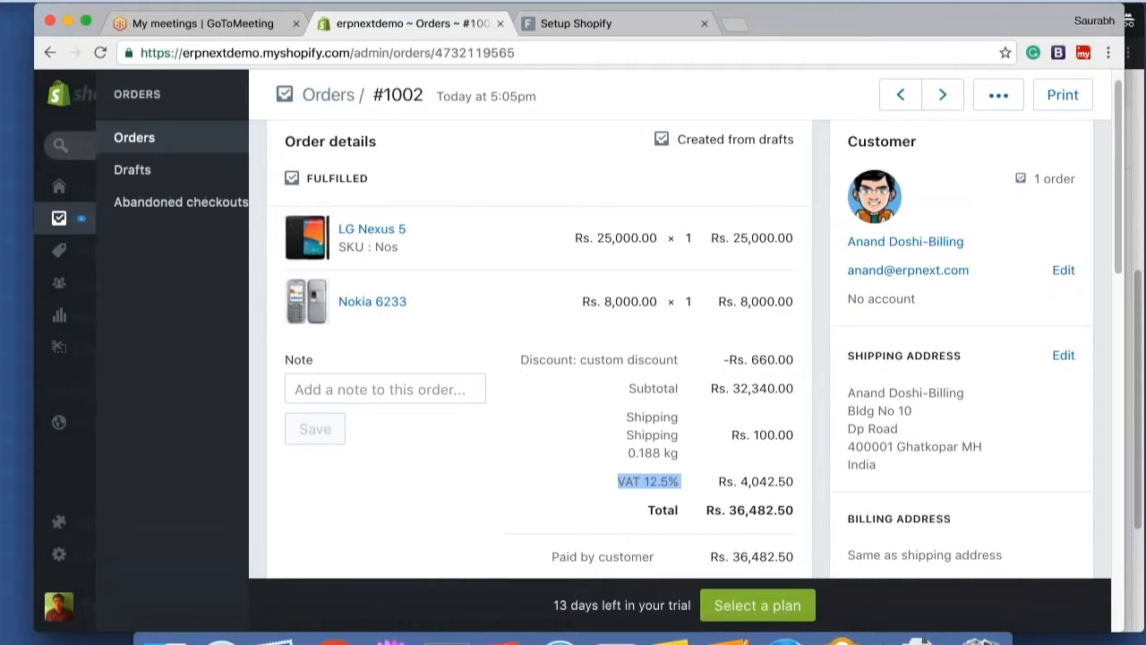
left_click(1132, 522)
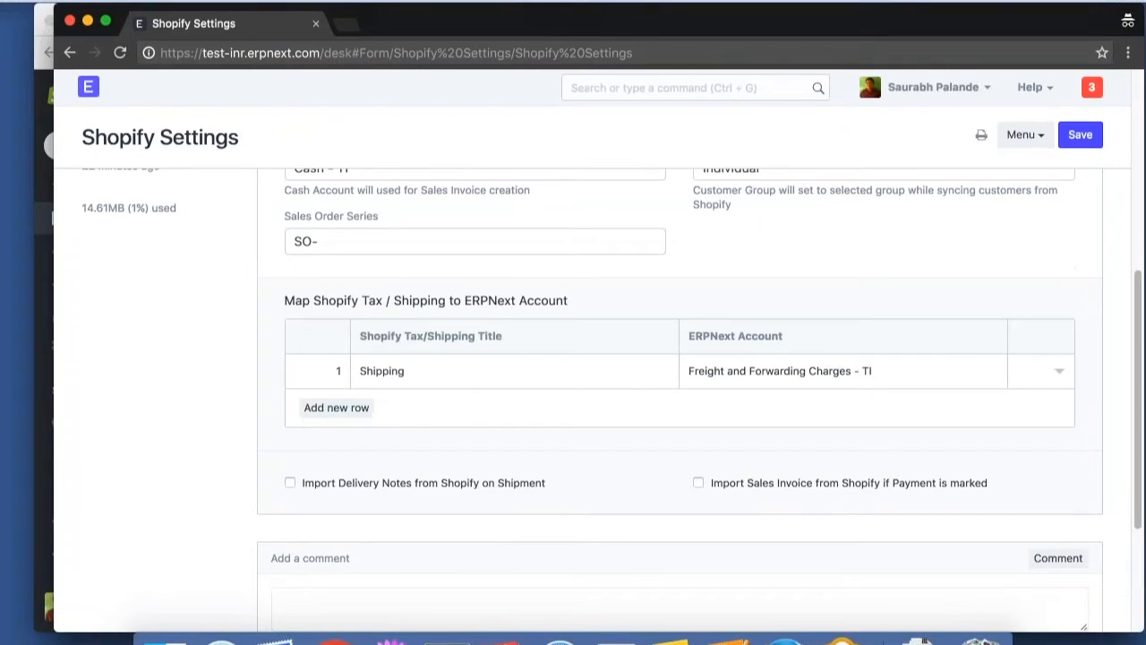
- Map Shopify's VAT tax to the Vat - TI account and save
left_click(324, 412)
type("VAT")
key("Tab")
type("va")
scroll(748, 579, "down", 3)
left_click(808, 512)
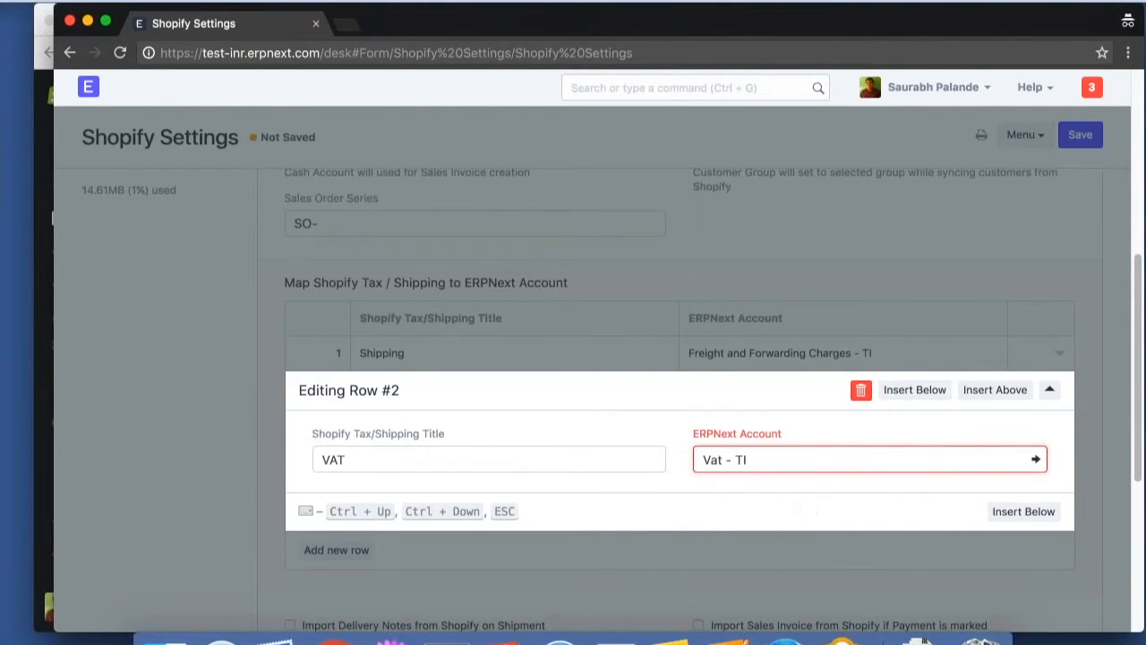
key("Escape")
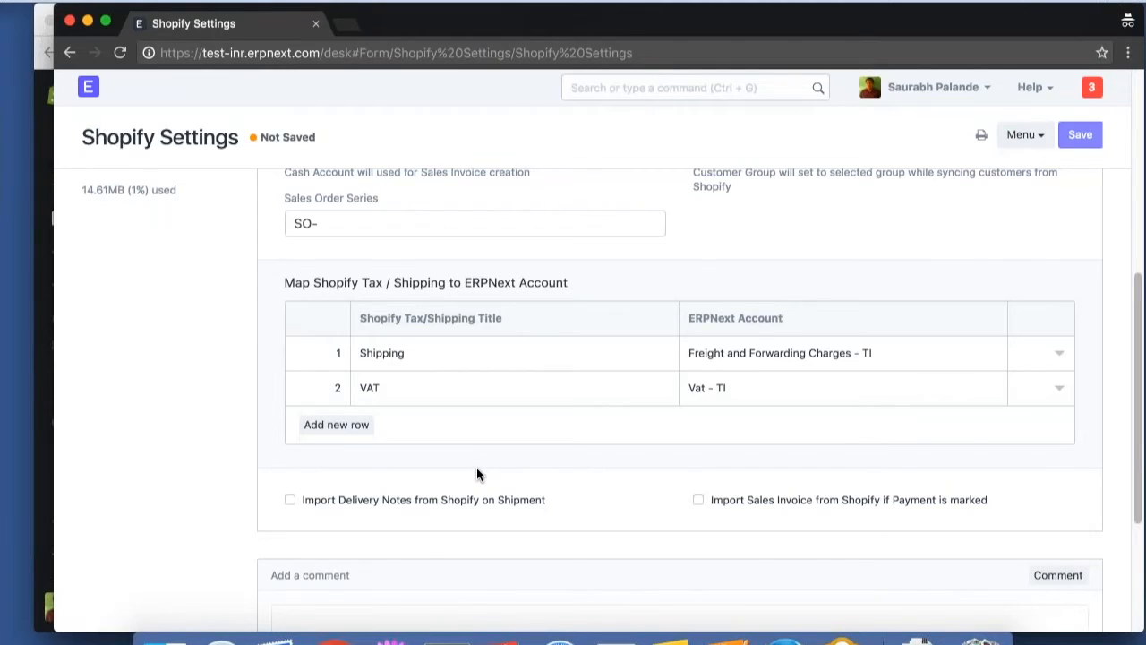
key("super+s")
- Enable importing delivery notes with series DN- and sales invoices with SINV-, then save
scroll(477, 468, "down", 10)
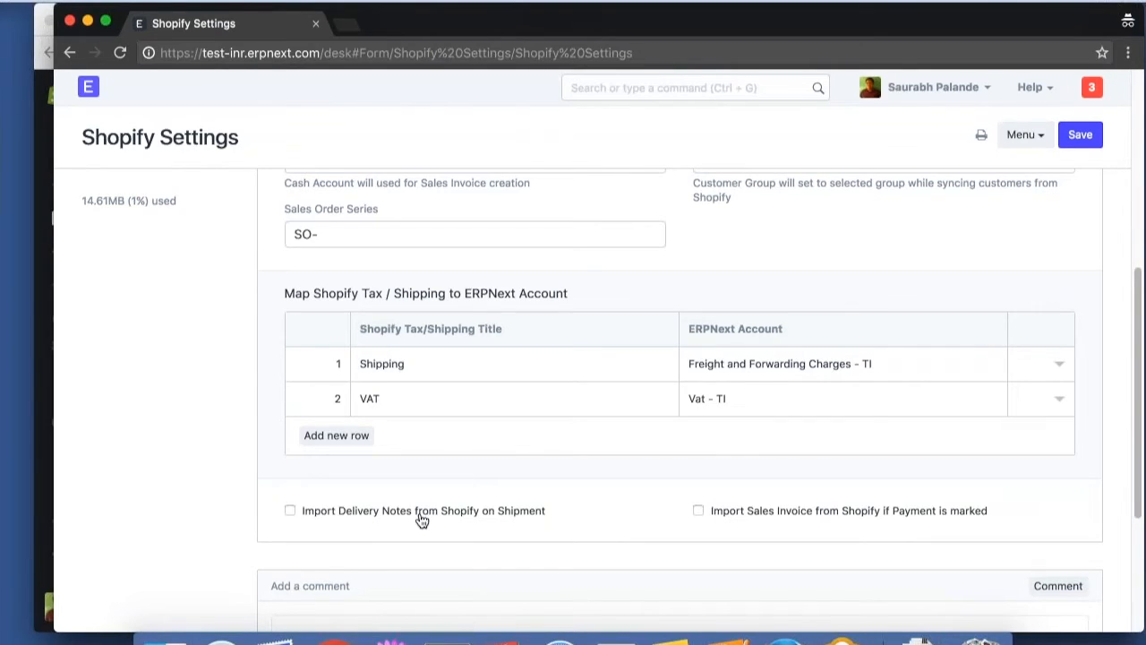
left_click(465, 520)
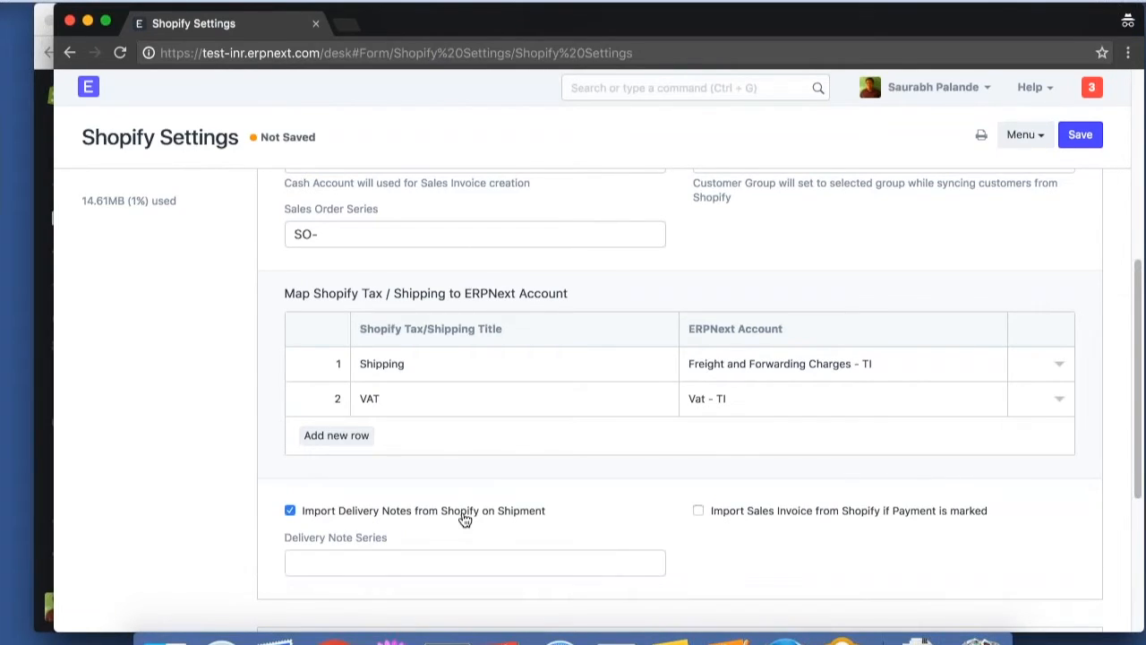
left_click(770, 519)
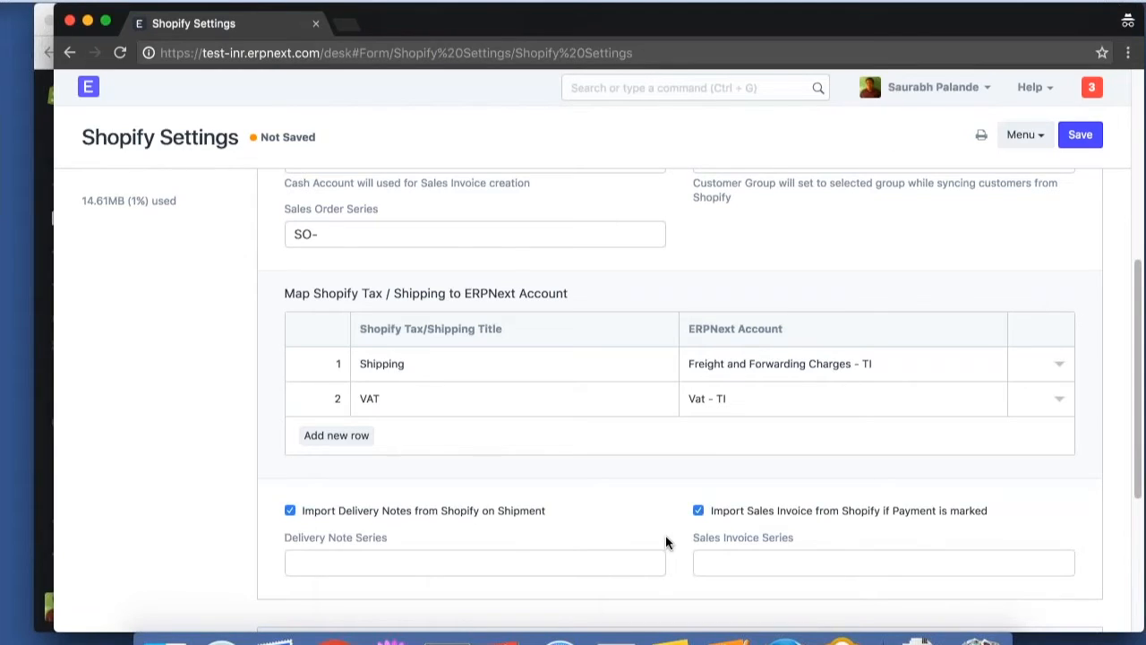
left_click(540, 565)
left_click(538, 563)
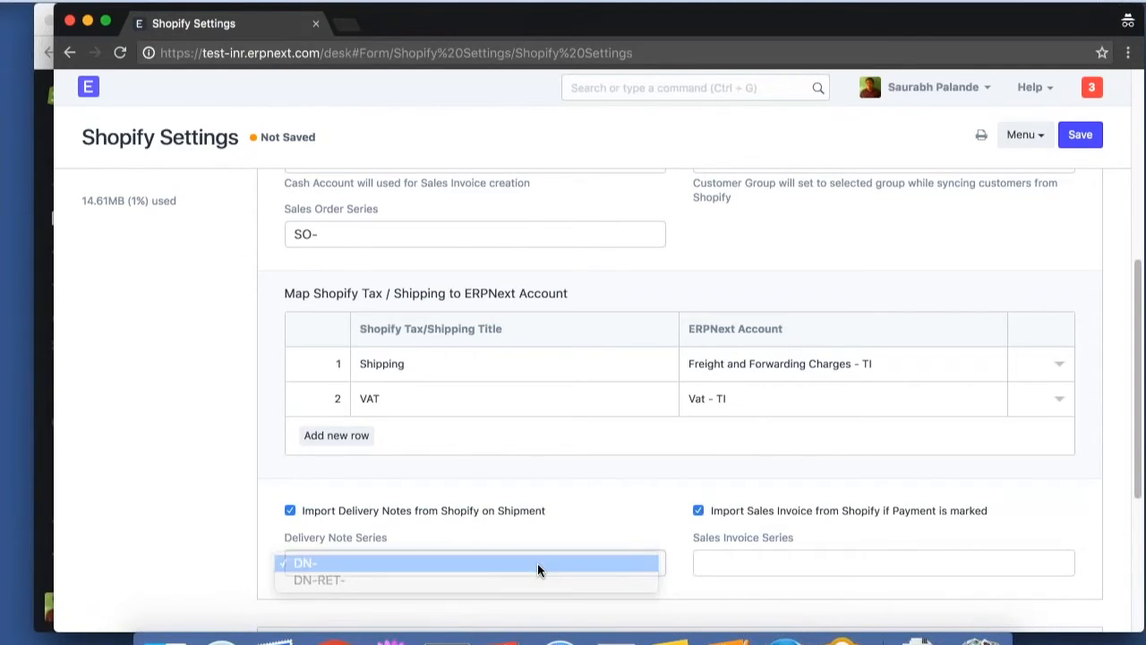
left_click(777, 561)
left_click(777, 563)
scroll(758, 566, "up", 1)
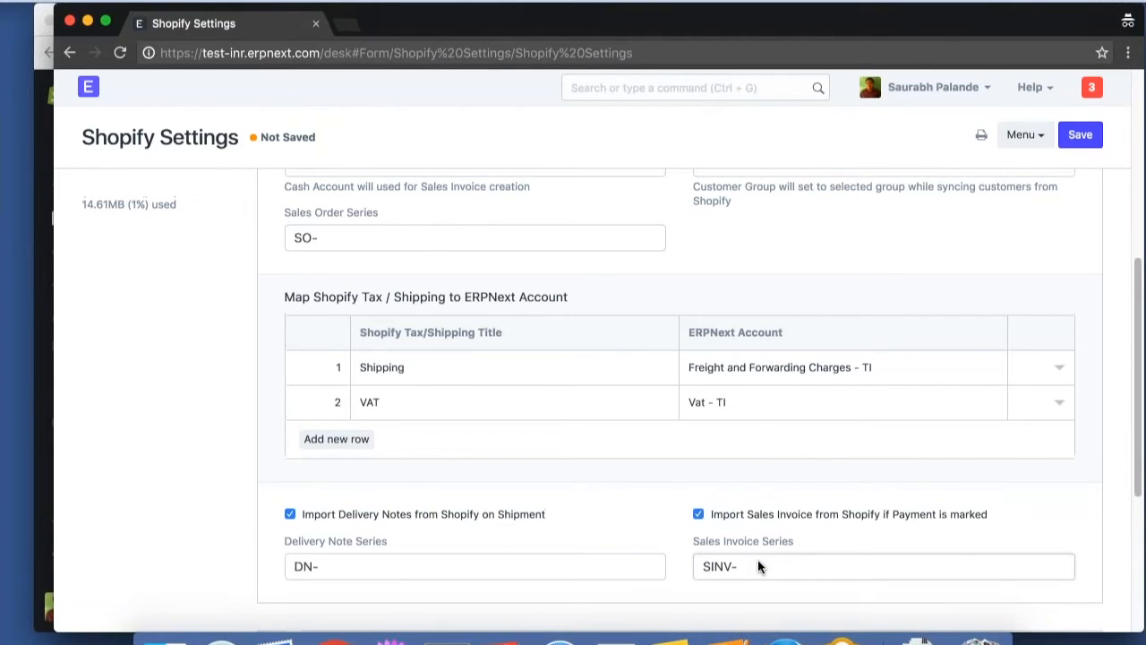
key("ctrl+s")
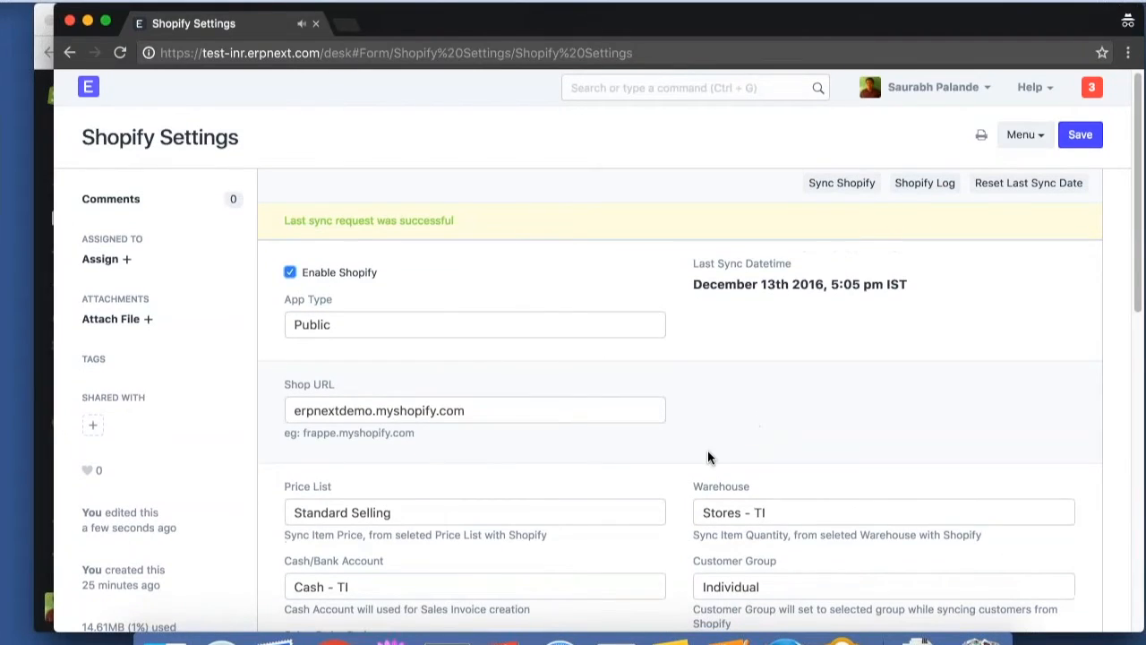
- Run Sync Shopify and confirm a new Sync Completed entry in the Shopify Log
left_click(34, 381)
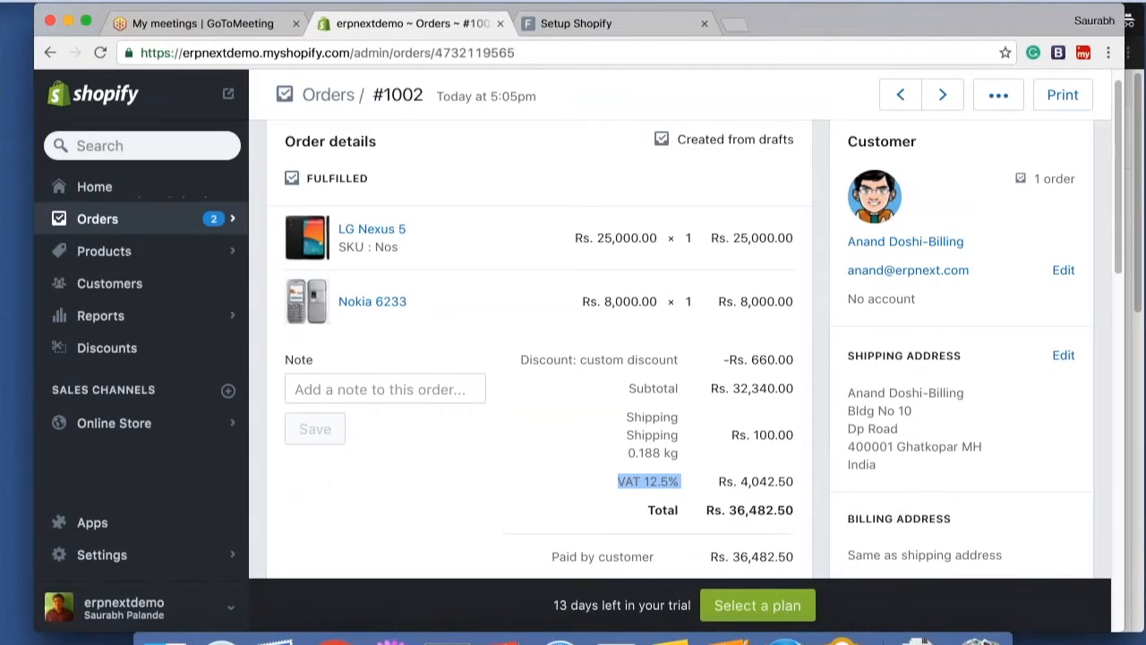
left_click(1143, 491)
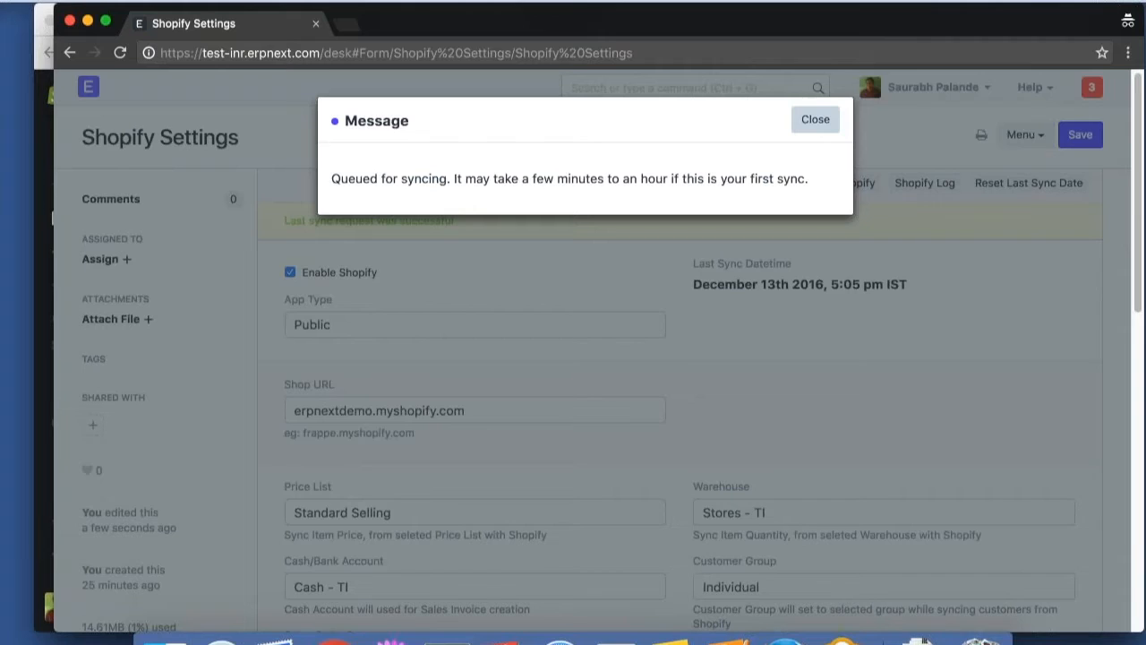
left_click(815, 119)
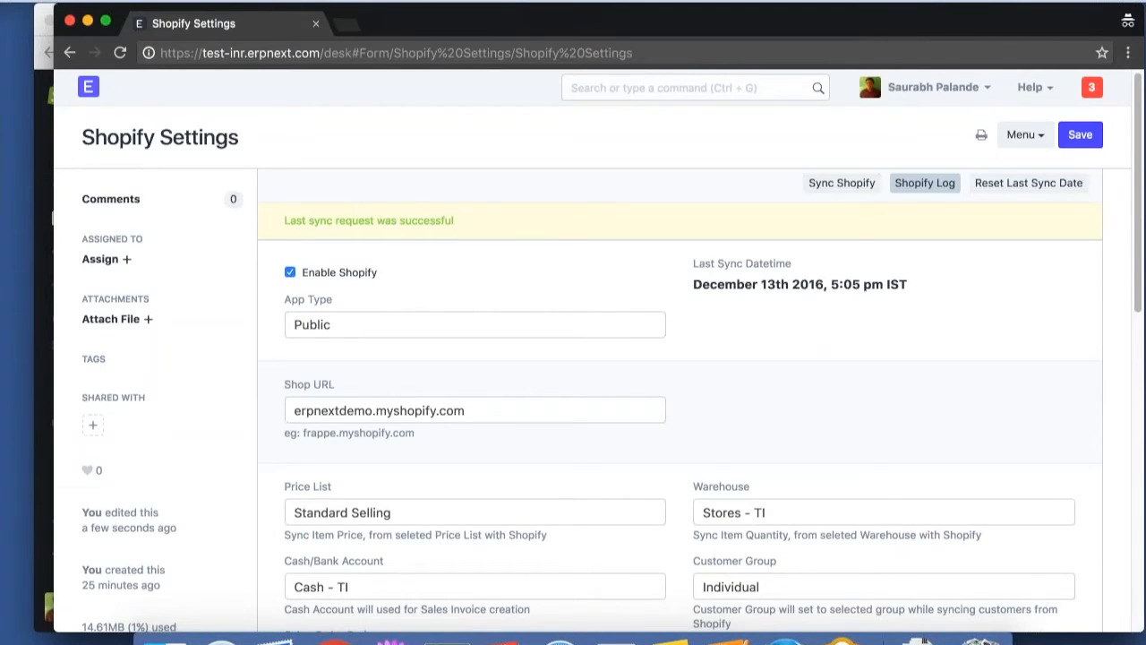
left_click(900, 184)
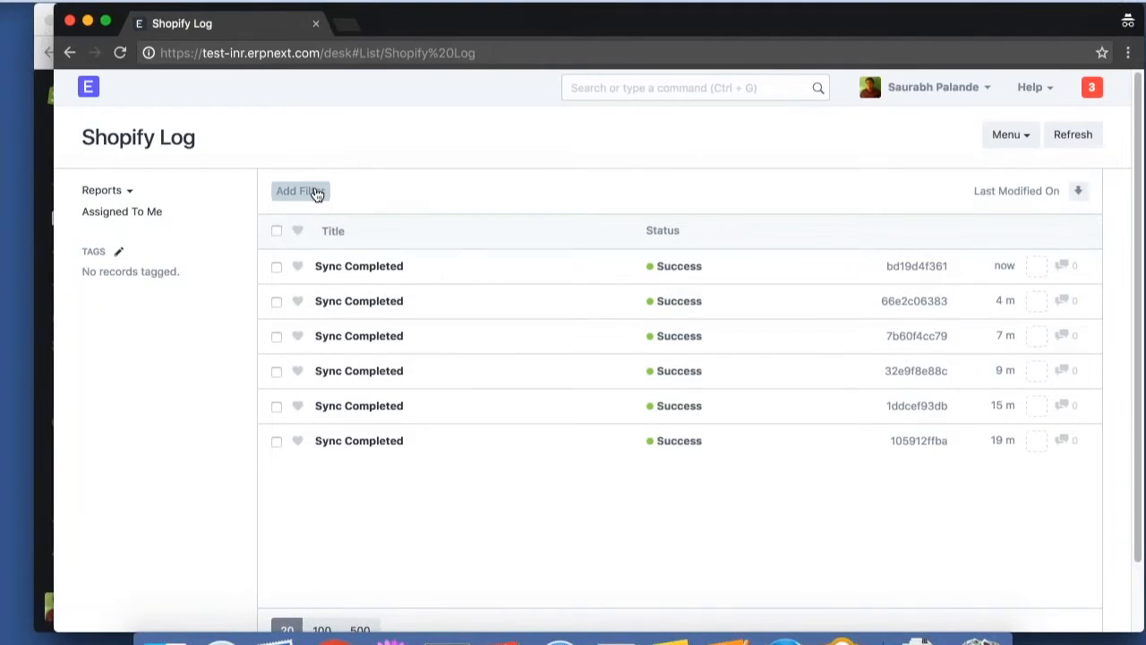
left_click(594, 84)
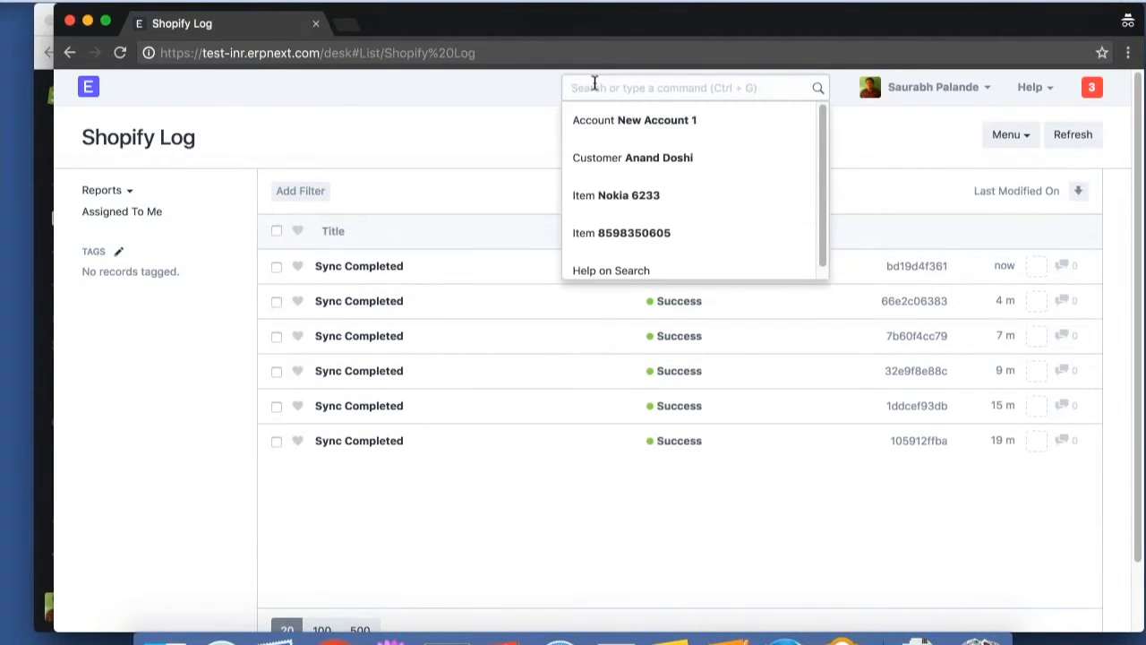
- Open the synced Shopify customer's record and list its sales orders, showing SO-00002
left_click(88, 86)
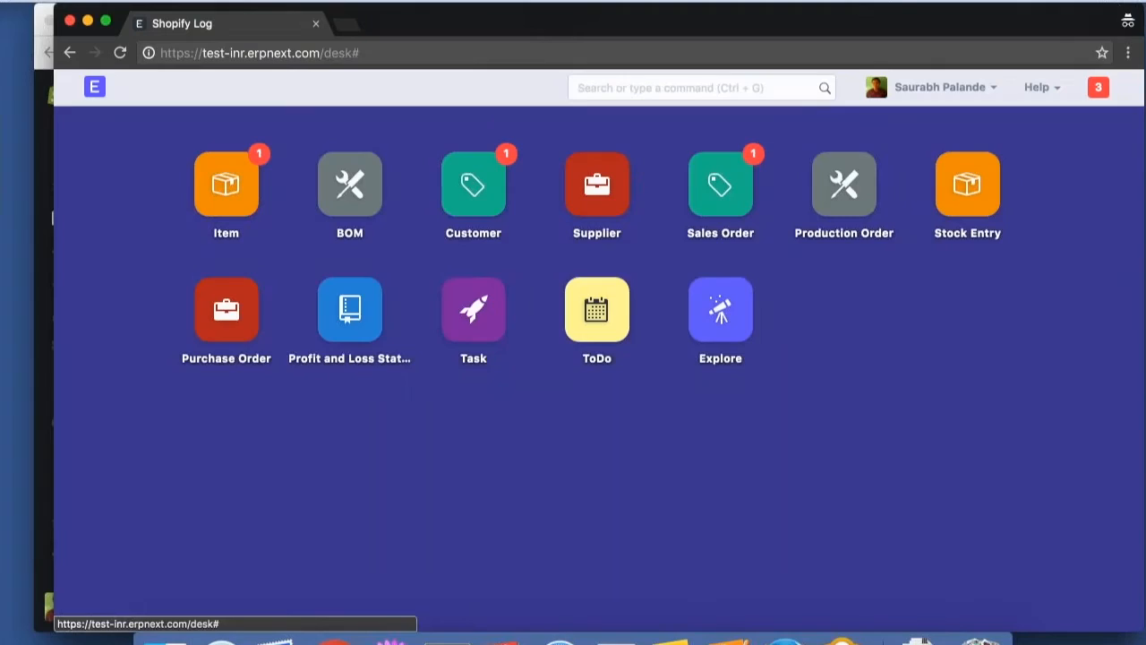
left_click(448, 187)
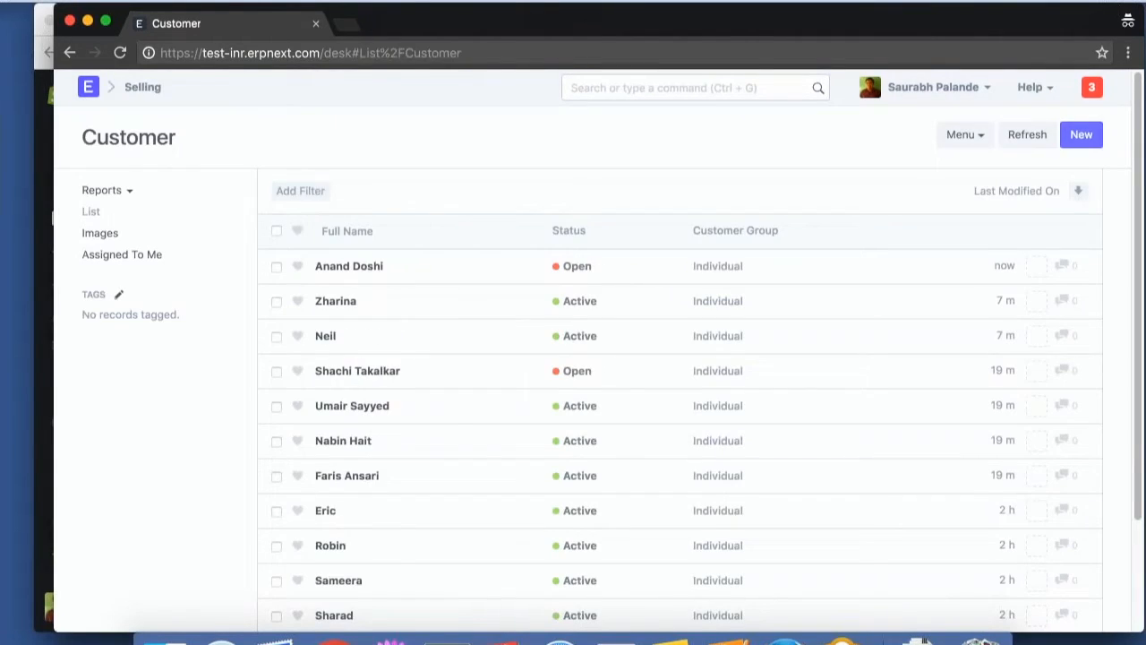
left_click(355, 274)
scroll(380, 281, "down", 5)
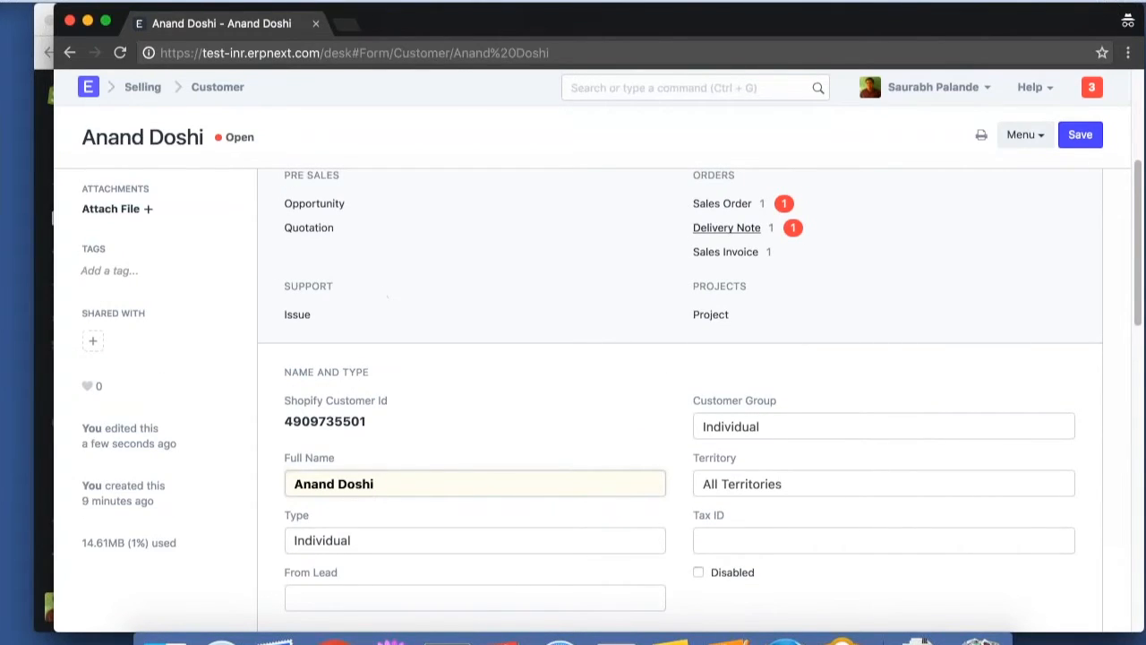
left_click(722, 203)
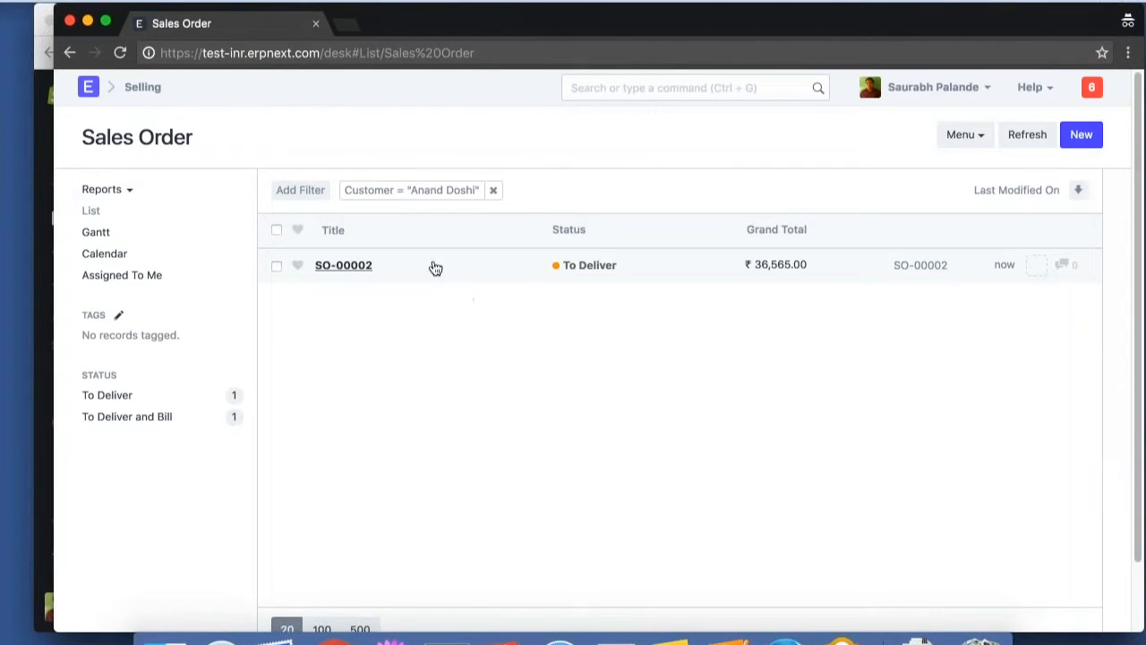
- Open sales order SO-00002 and review its items and taxes
left_click(344, 266)
scroll(456, 309, "down", 5)
scroll(456, 315, "down", 5)
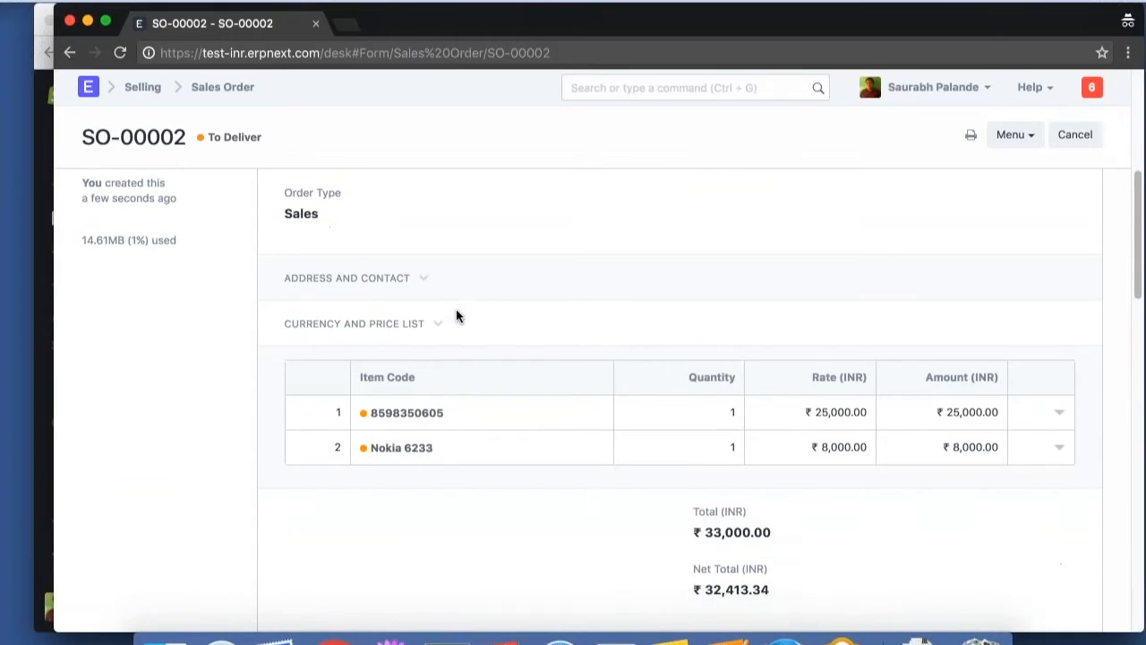
scroll(456, 310, "down", 6)
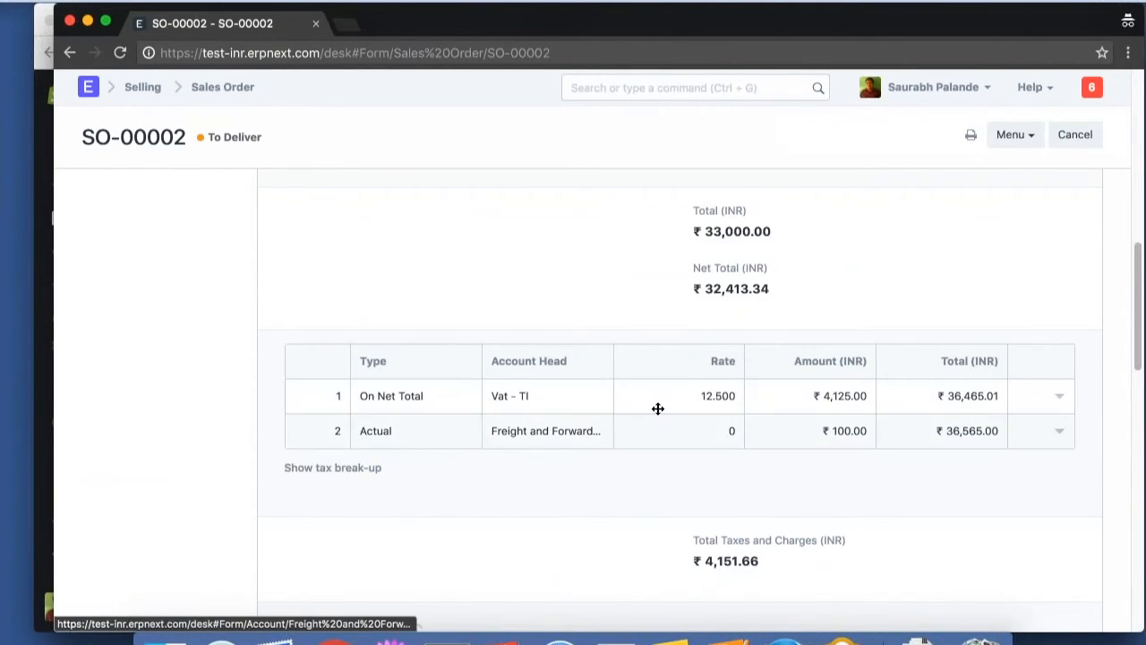
scroll(660, 404, "up", 5)
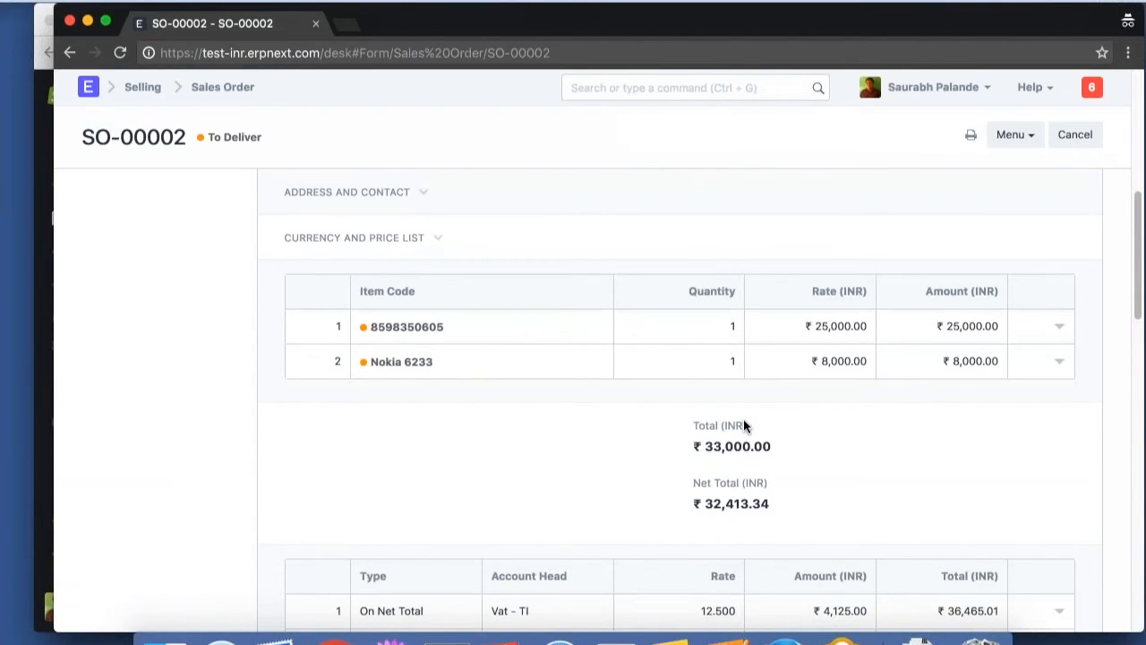
scroll(743, 420, "down", 2)
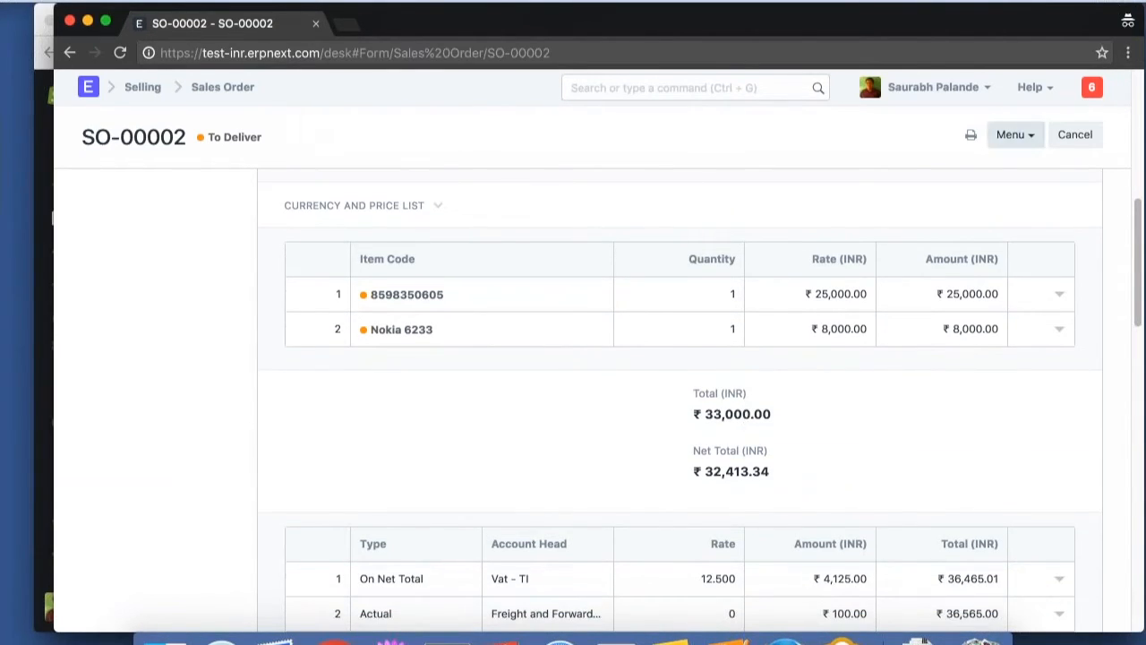
- Preview SO-00002 for print and check its VAT - 12.5% and Shipping charges
left_click(971, 135)
scroll(786, 304, "down", 15)
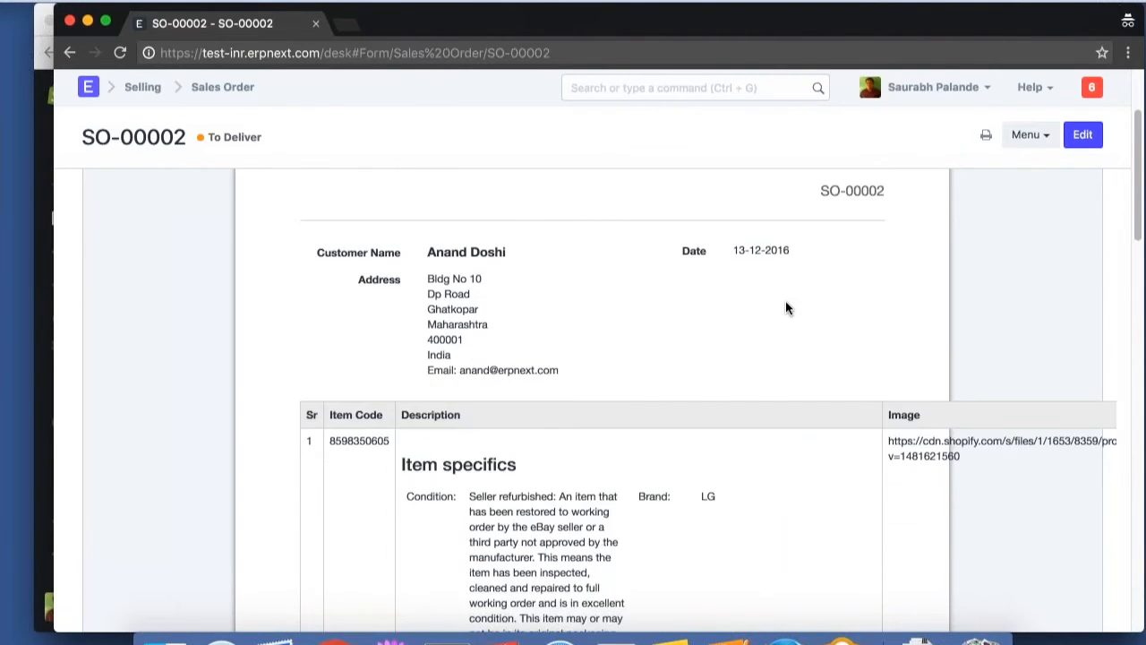
scroll(786, 306, "down", 3)
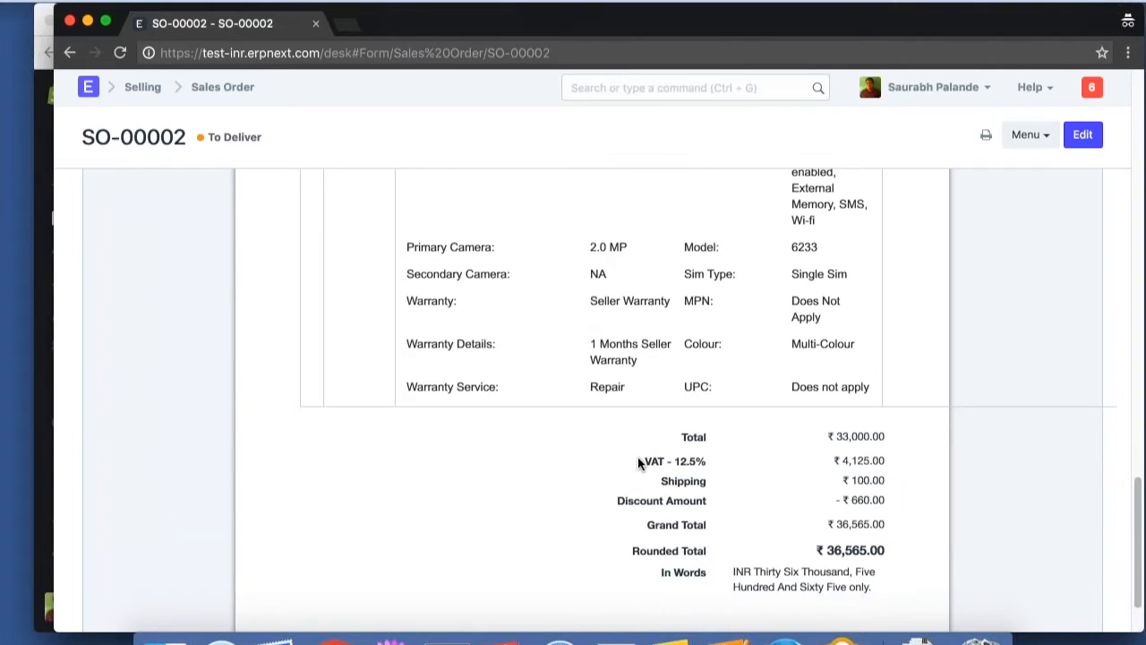
left_click_drag(640, 460, 753, 461)
left_click_drag(662, 481, 709, 481)
- Compare the VAT and shipping amounts against the Shopify order
left_click(39, 396)
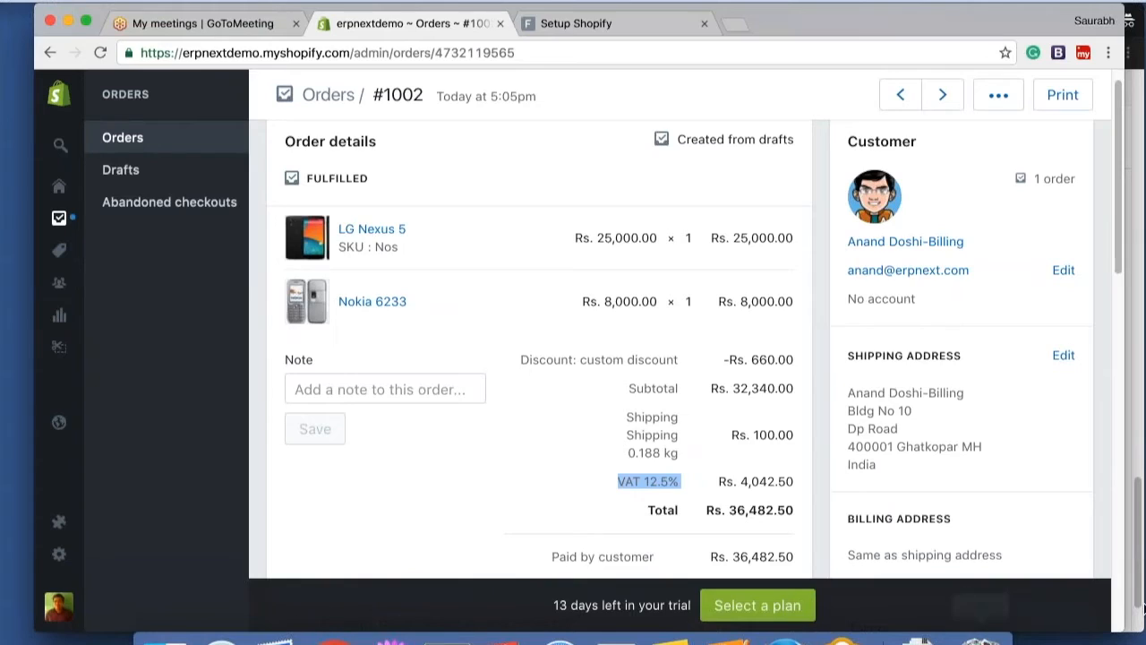
left_click(1137, 609)
scroll(883, 571, "down", 1)
scroll(883, 575, "up", 2)
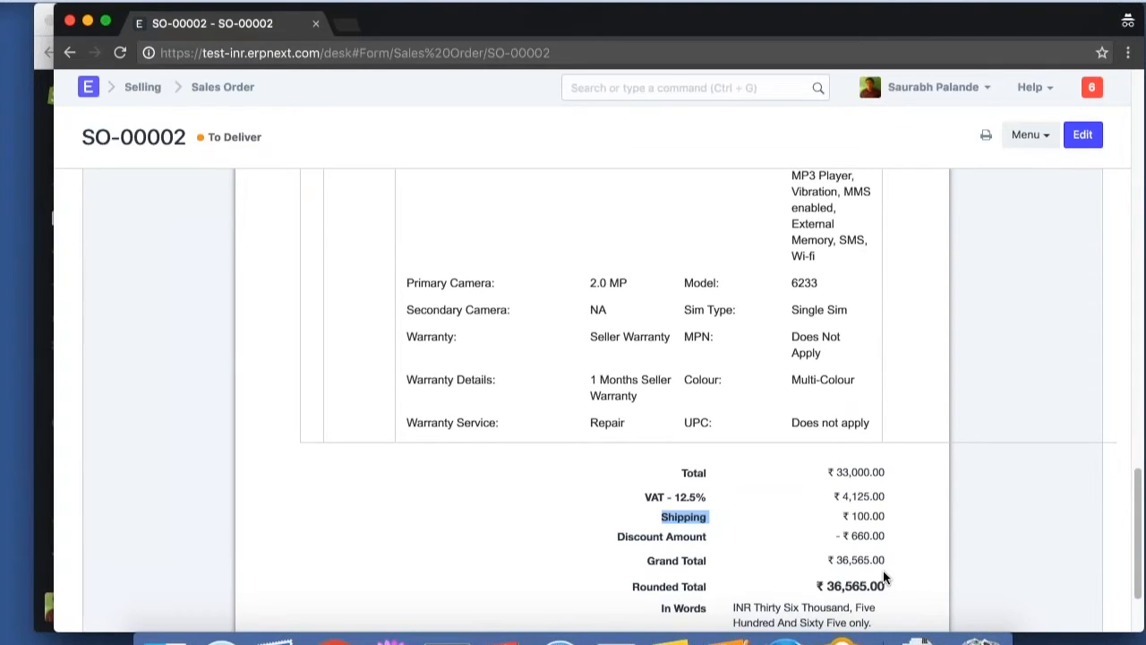
scroll(883, 573, "up", 1)
scroll(883, 575, "down", 2)
scroll(883, 571, "up", 15)
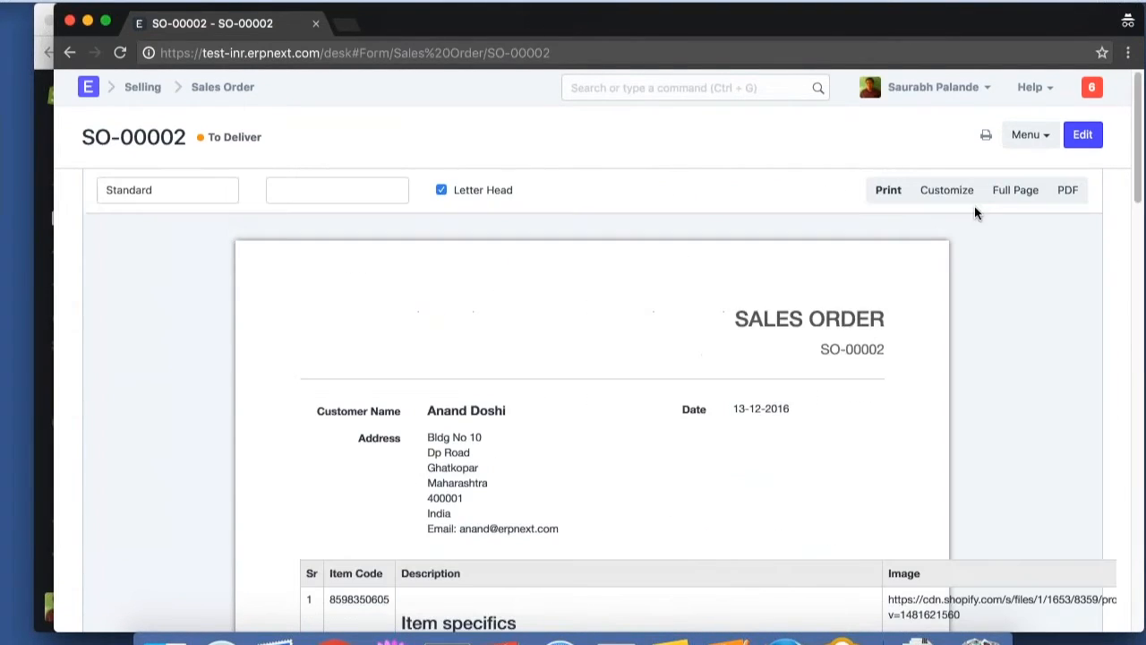
- Verify sales invoice SINV-00001 from SO-00002 is Paid at ₹36,565.00, then return to the order
left_click(983, 136)
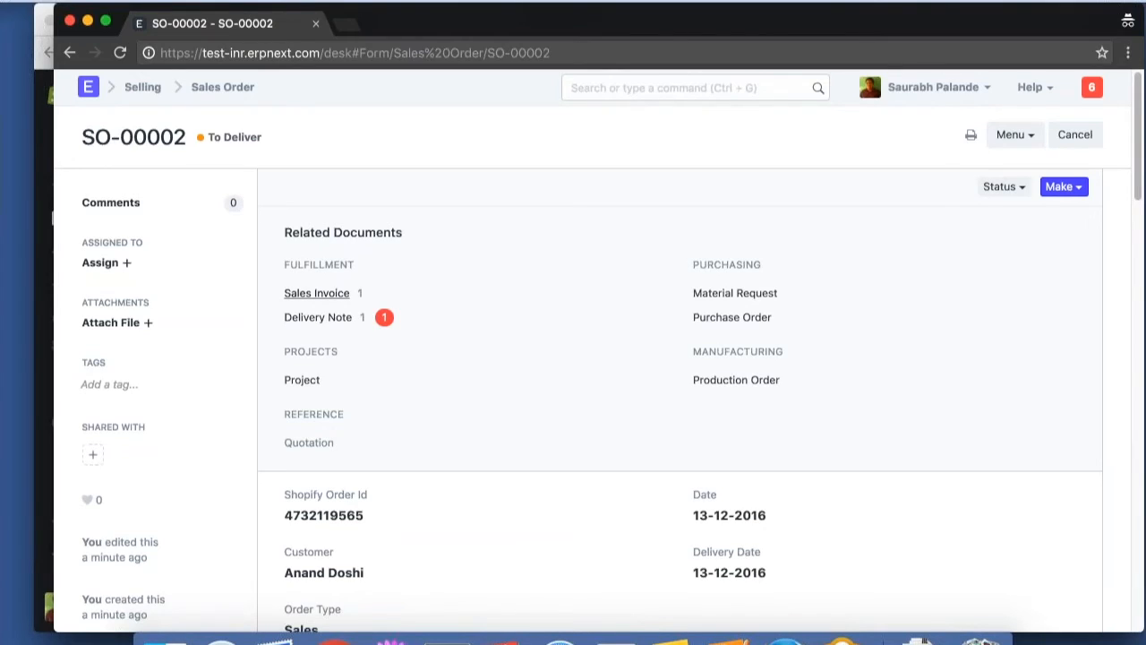
left_click(319, 295)
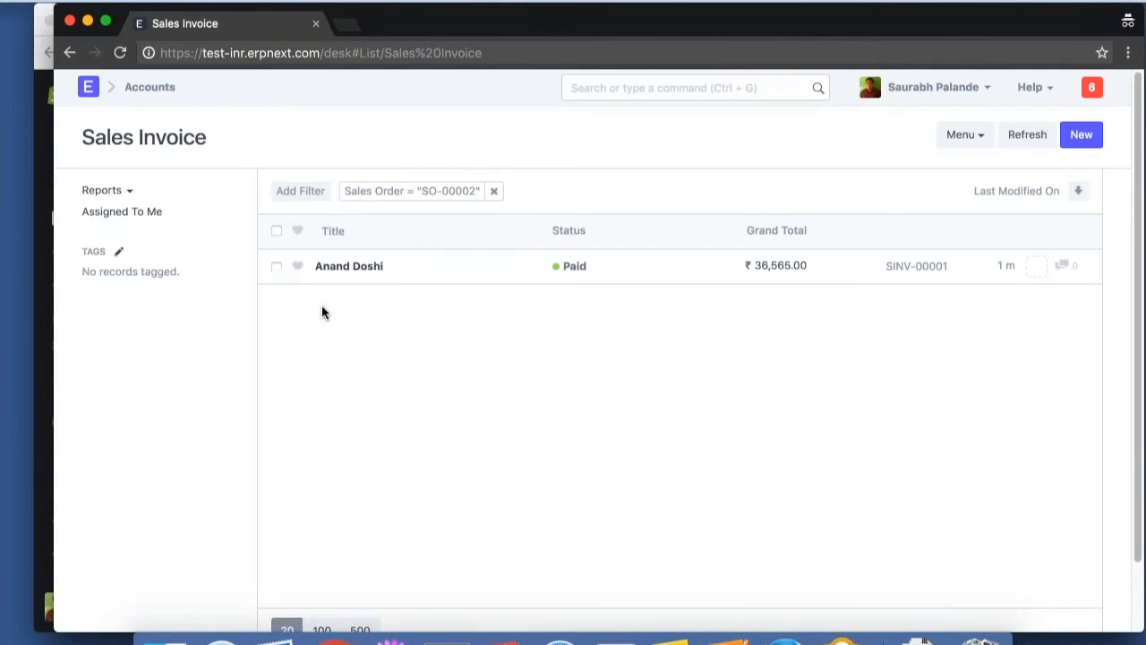
left_click(347, 269)
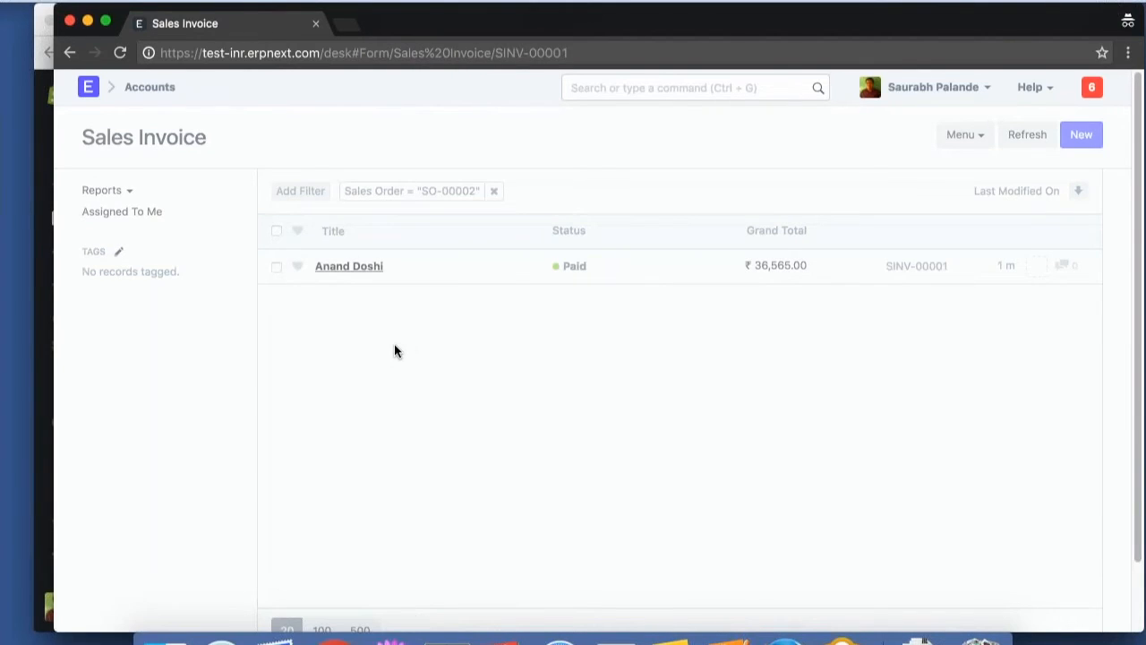
scroll(394, 344, "down", 10)
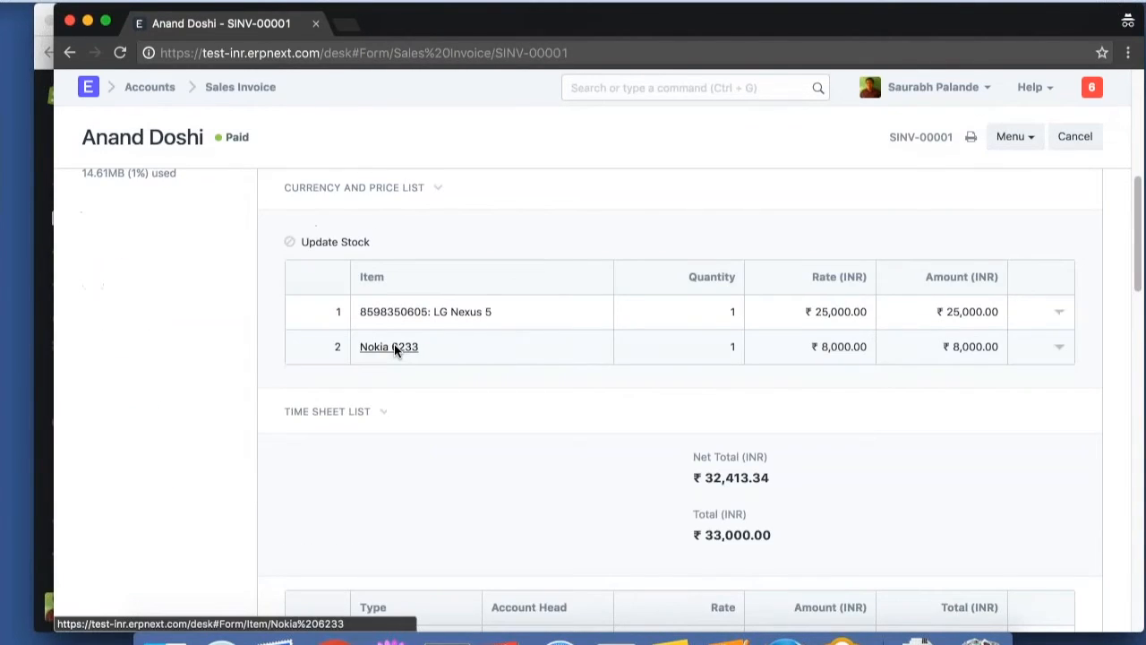
scroll(394, 349, "down", 1)
scroll(394, 344, "up", 10)
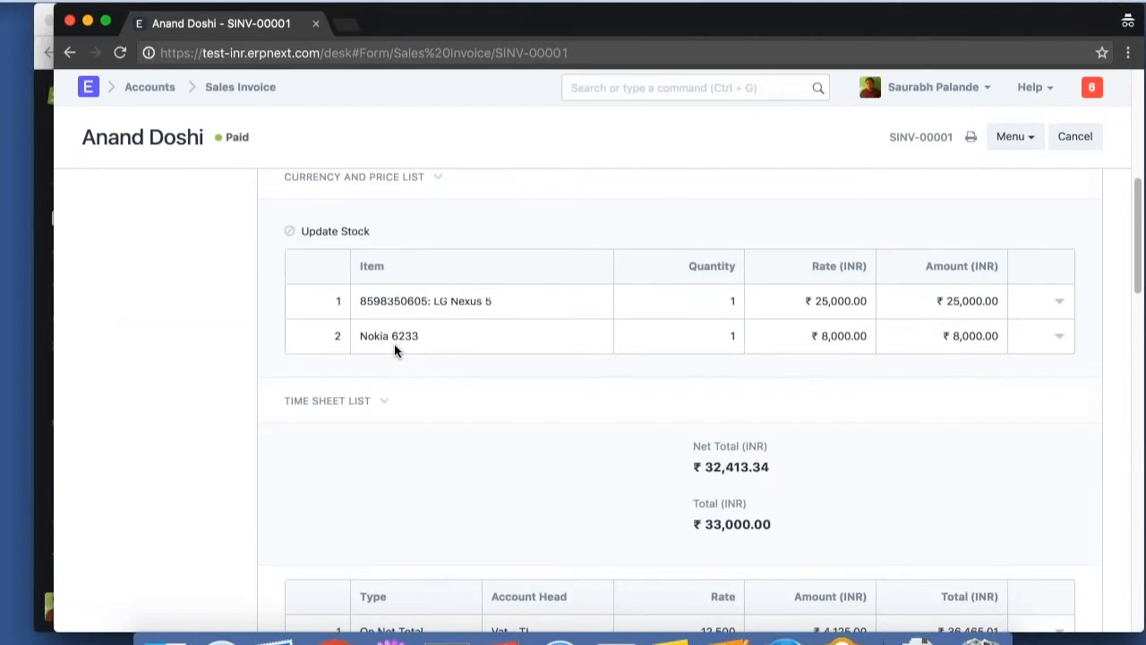
left_click(71, 53)
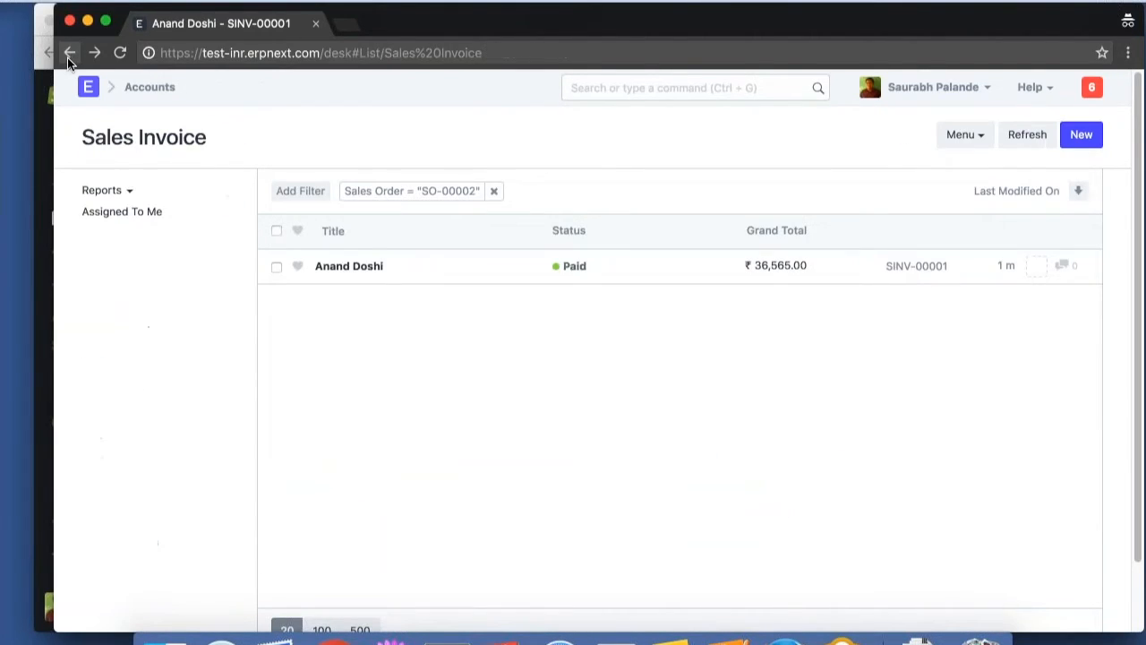
left_click(72, 53)
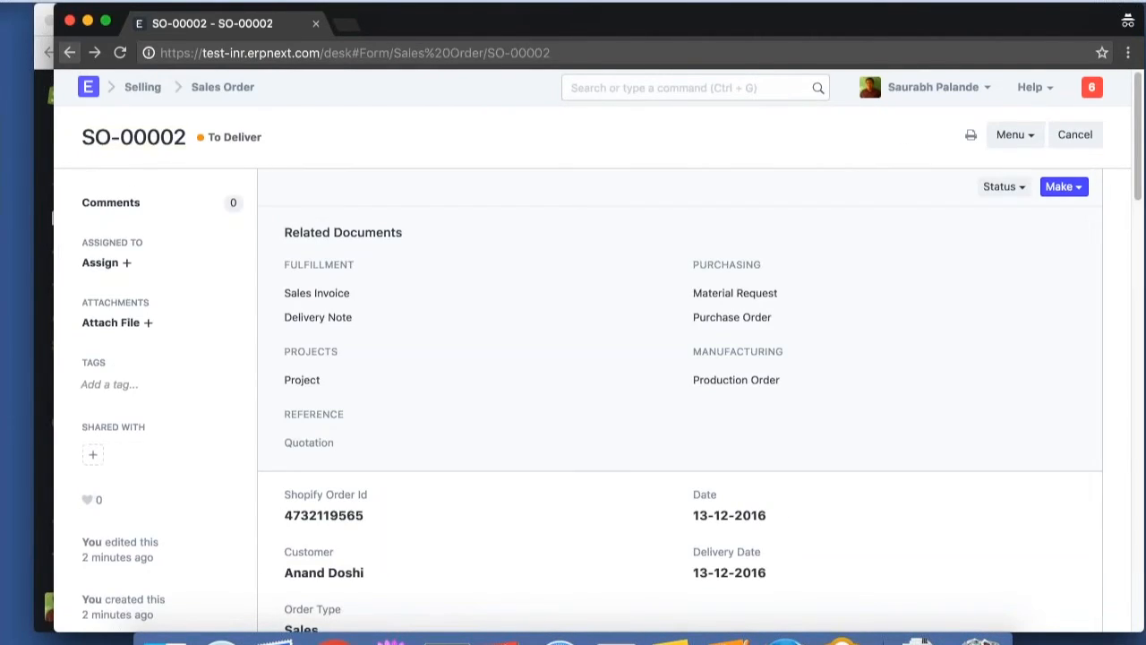
- Check draft delivery note DN-00001 for SO-00002, then open Shopify Settings via 'Shopi' search
left_click(341, 315)
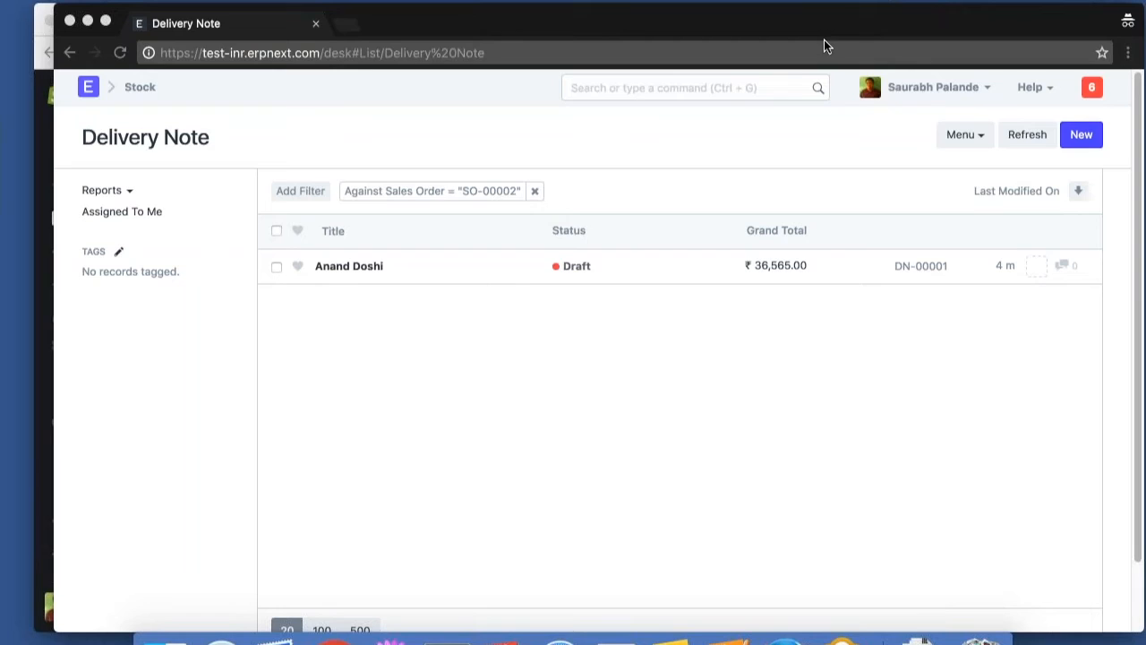
left_click(606, 89)
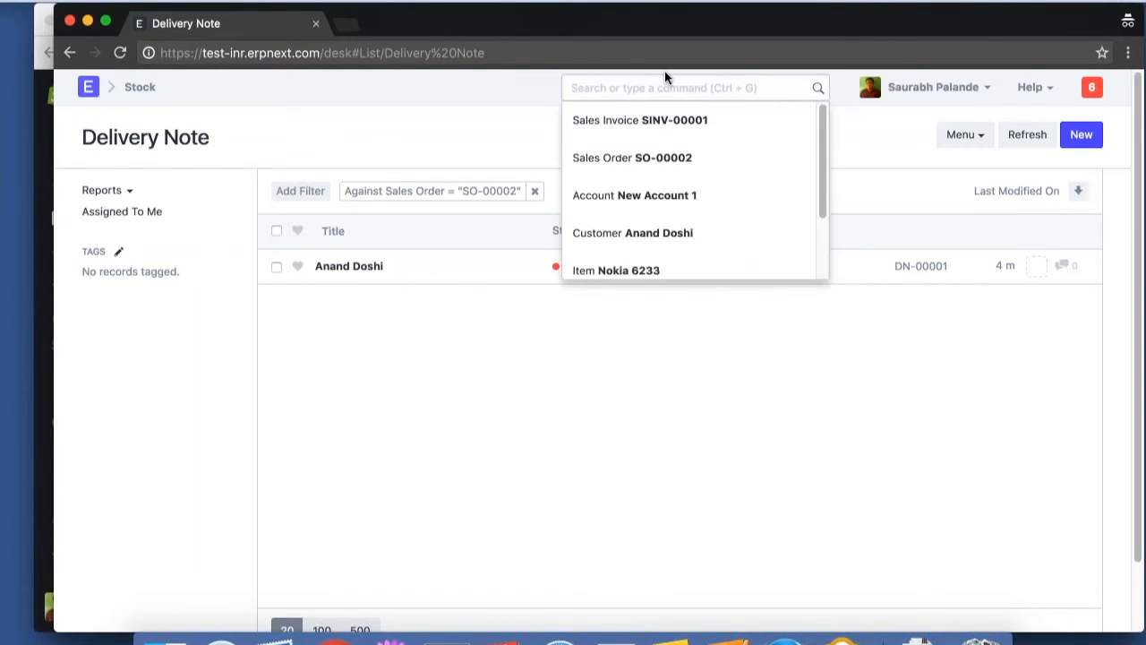
type("Shopi")
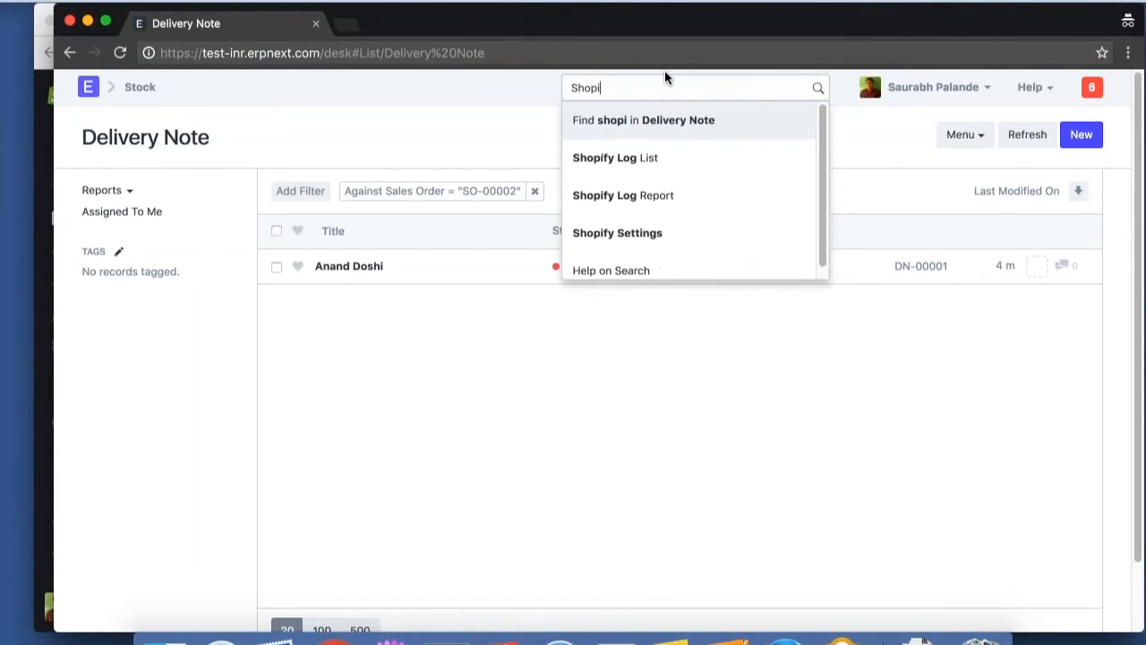
left_click(616, 229)
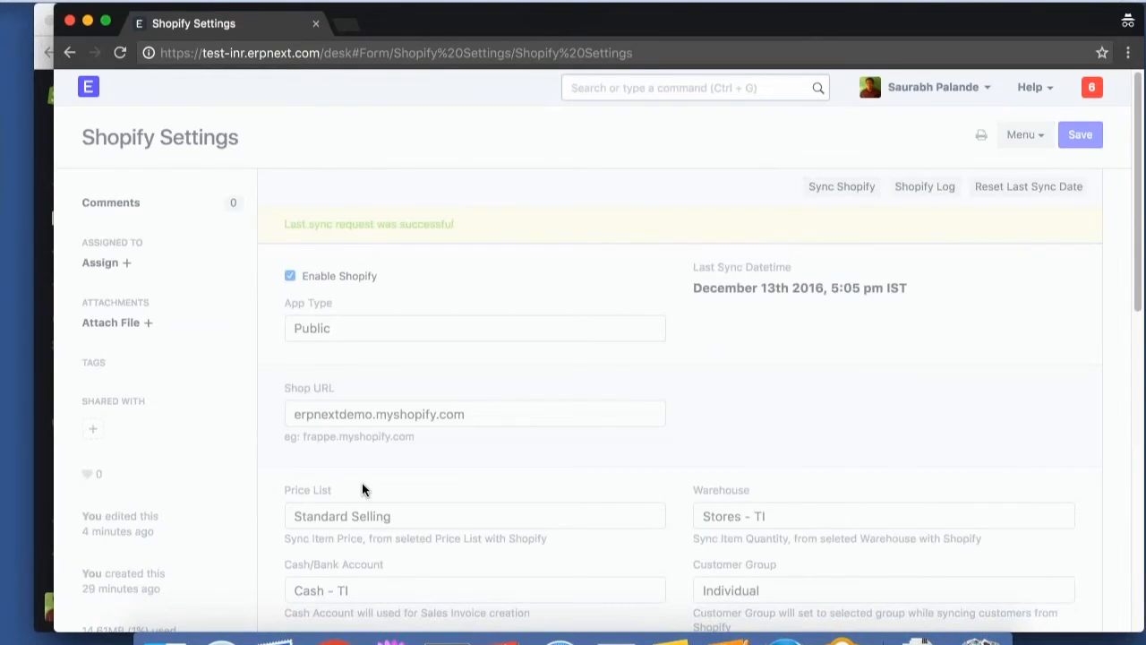
scroll(362, 489, "down", 6)
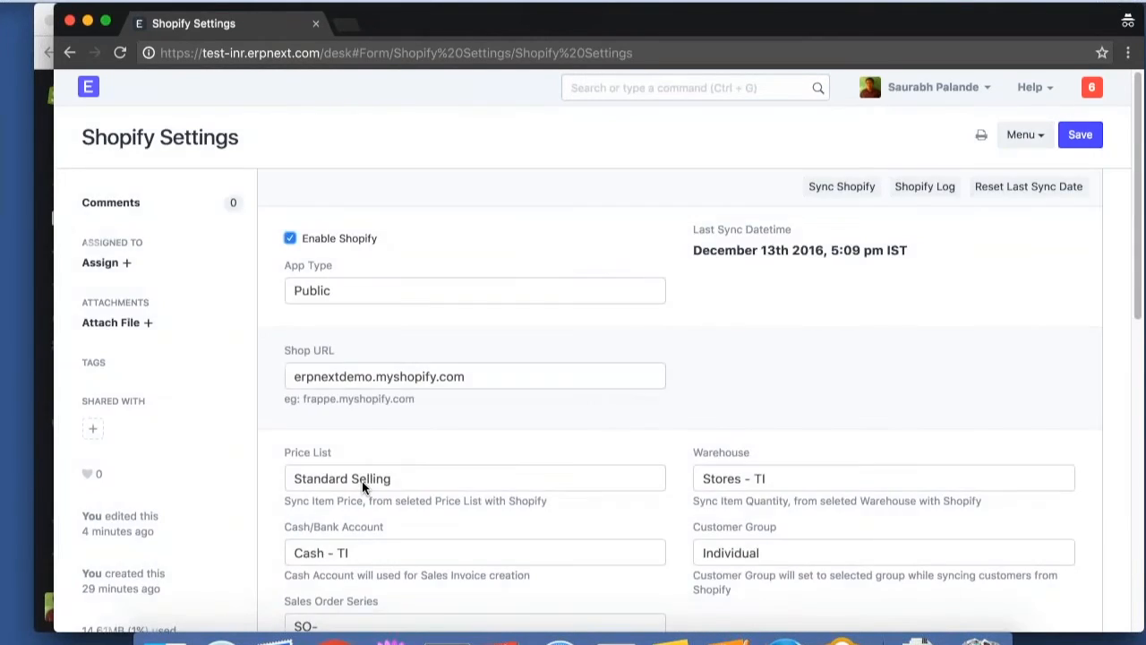
scroll(363, 486, "down", 10)
left_click(352, 263)
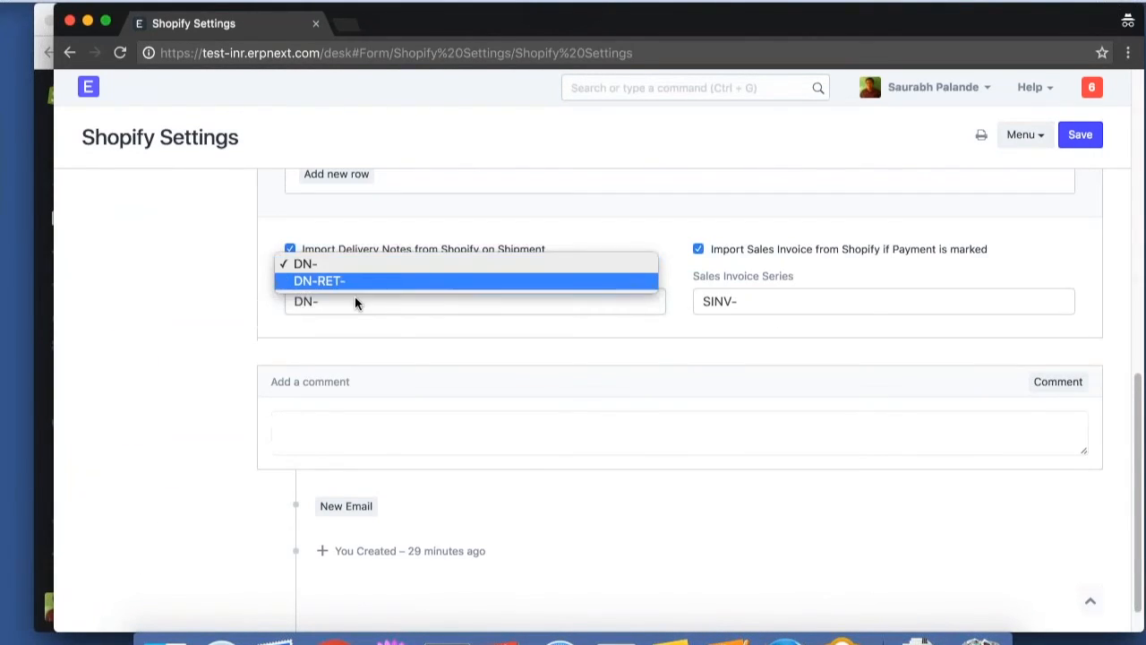
left_click(354, 309)
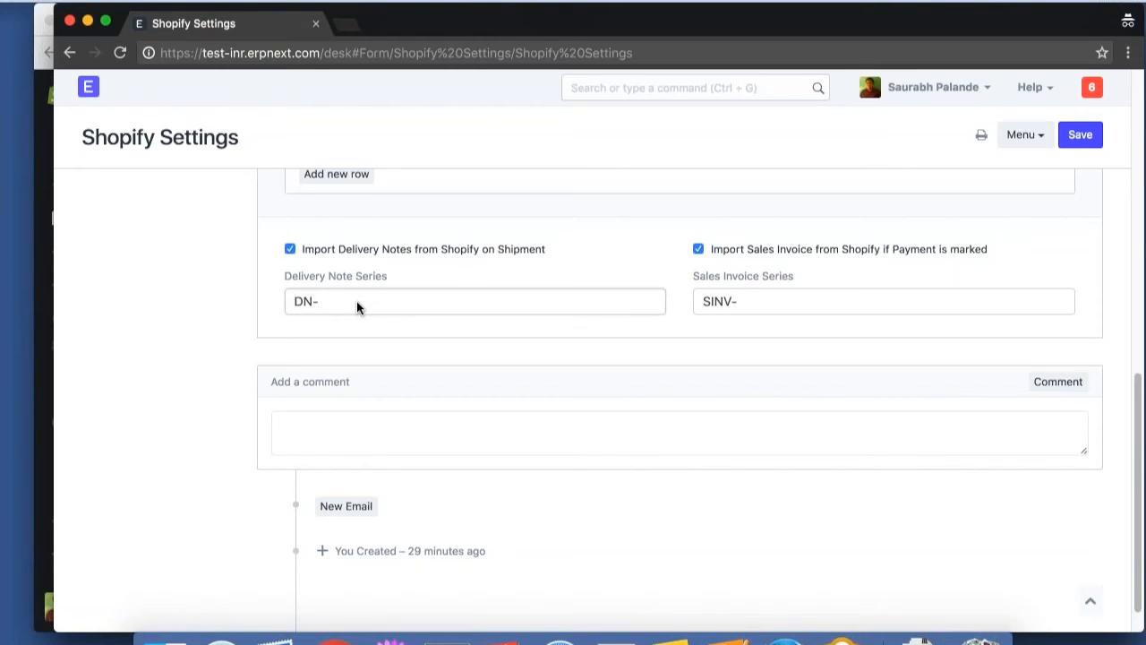
- Open delivery note DN-00001 and highlight its Shopify fulfillment ID and order ID
left_click(579, 89)
type("Deli")
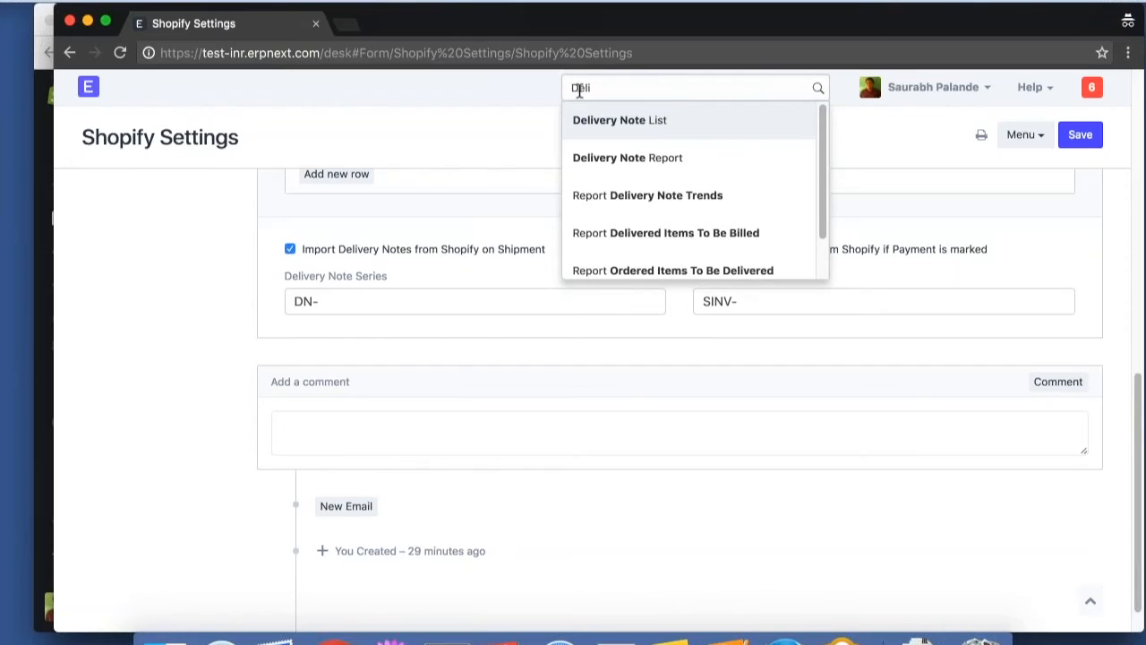
key("Return")
left_click(348, 268)
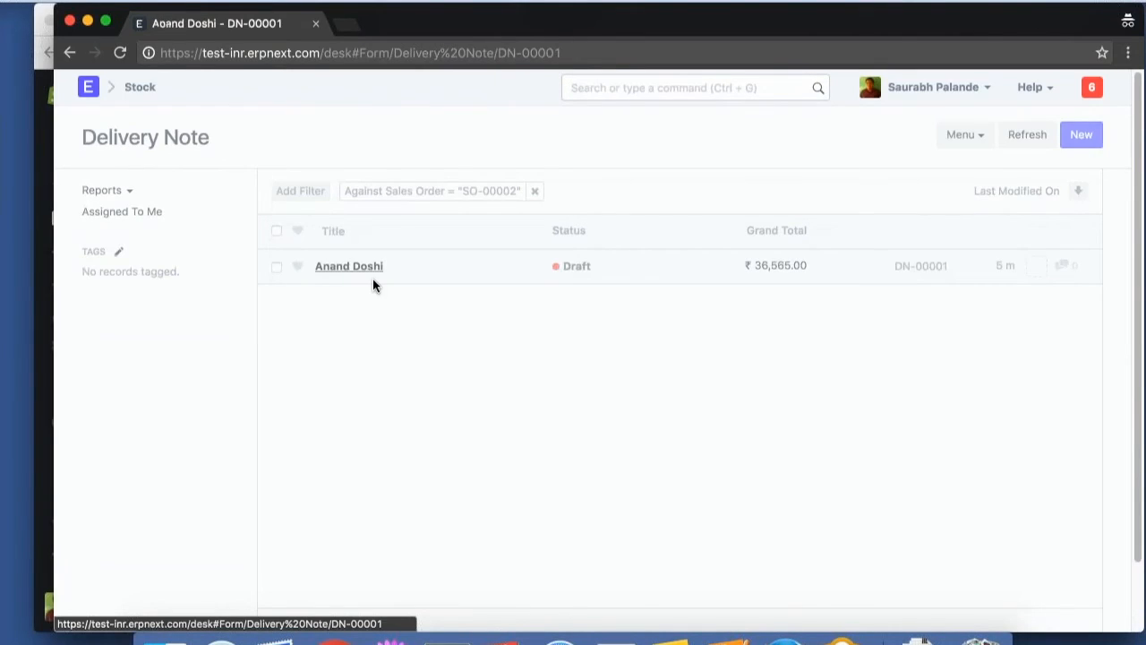
scroll(363, 314, "down", 3)
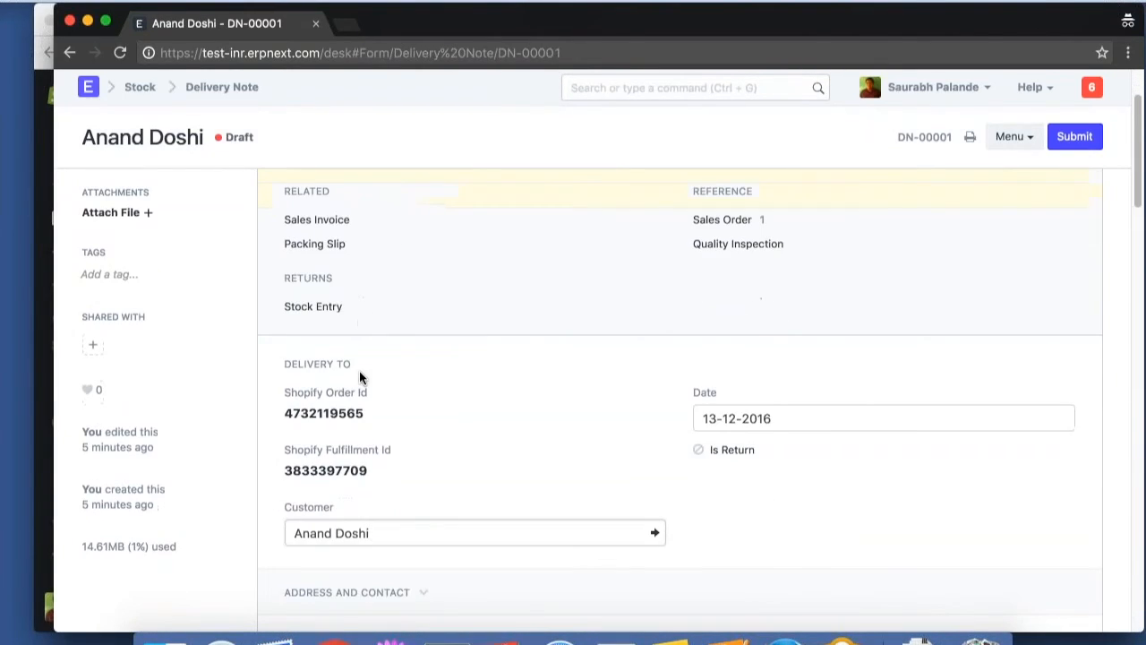
left_click_drag(368, 470, 280, 469)
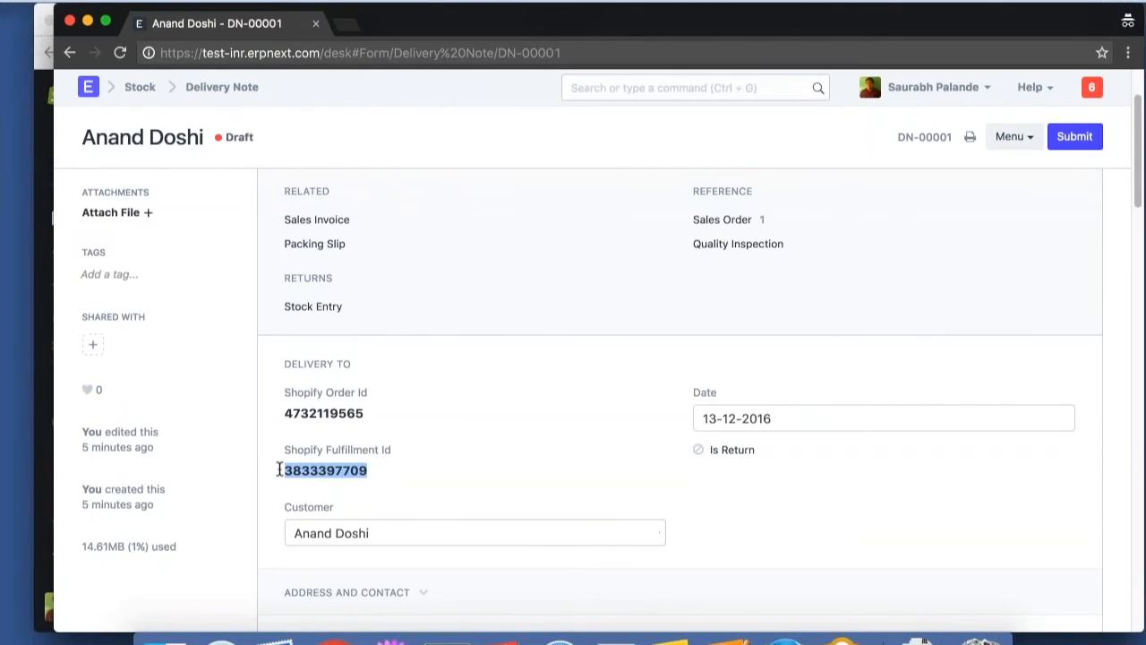
left_click_drag(367, 412, 279, 413)
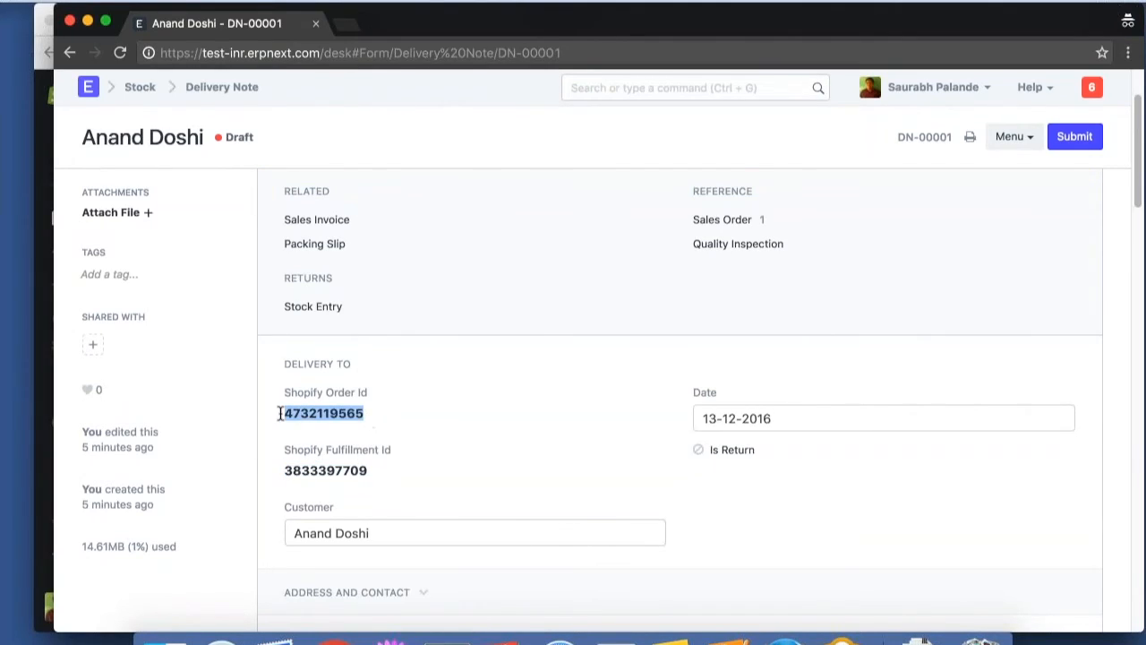